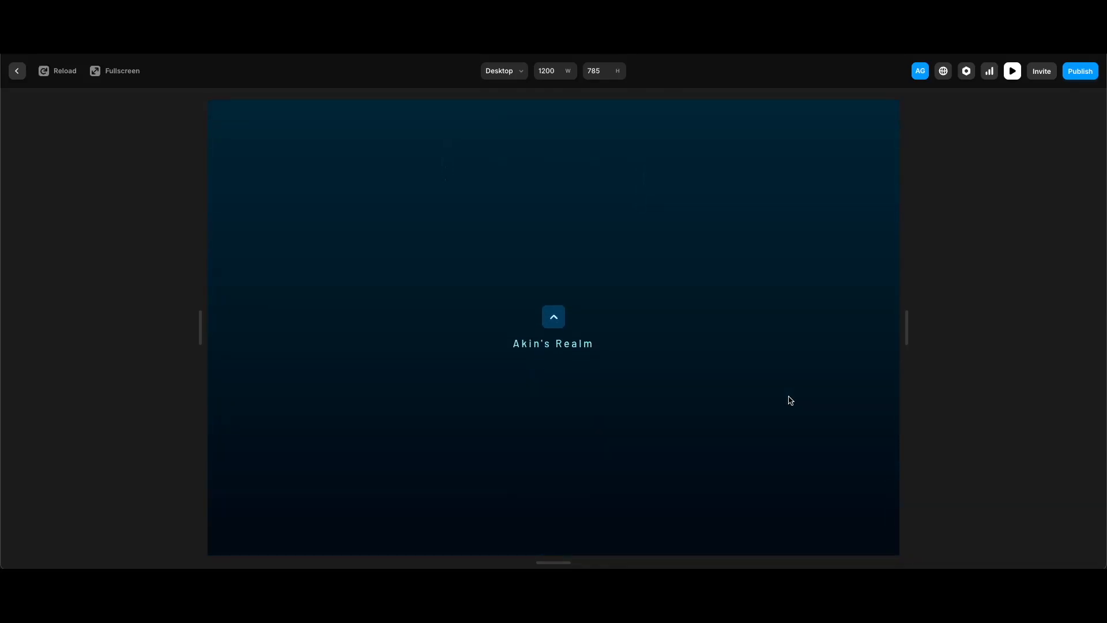
# Step: Examine the scroll animation of the titles and the back-to-top link in the page preview, and exit the preview
pyautogui.scroll(3, 789, 400)
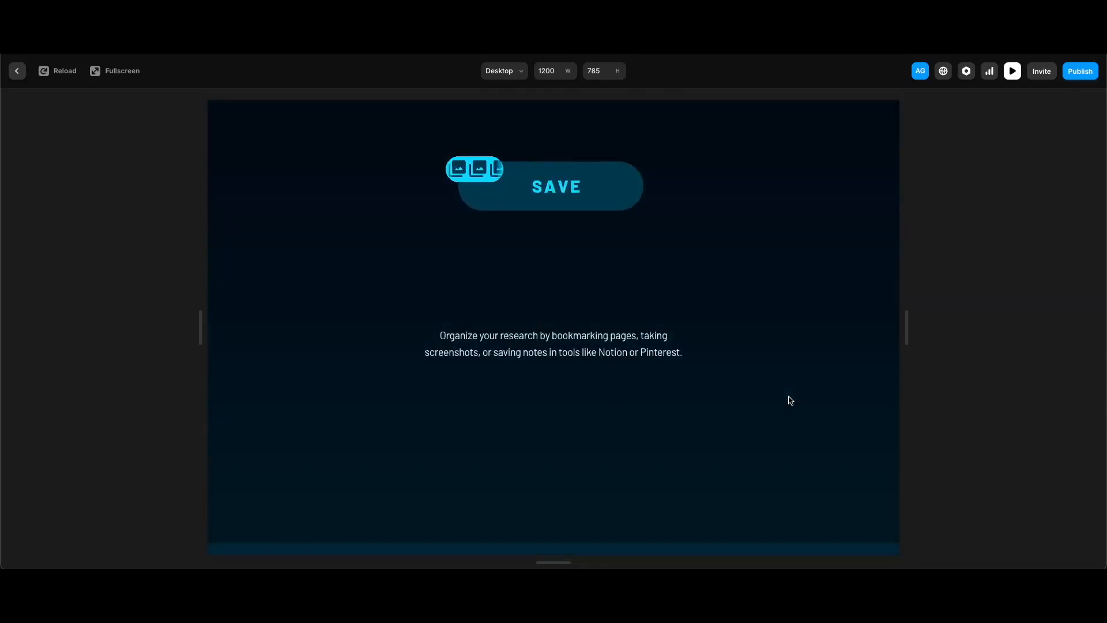
pyautogui.scroll(-5, 789, 400)
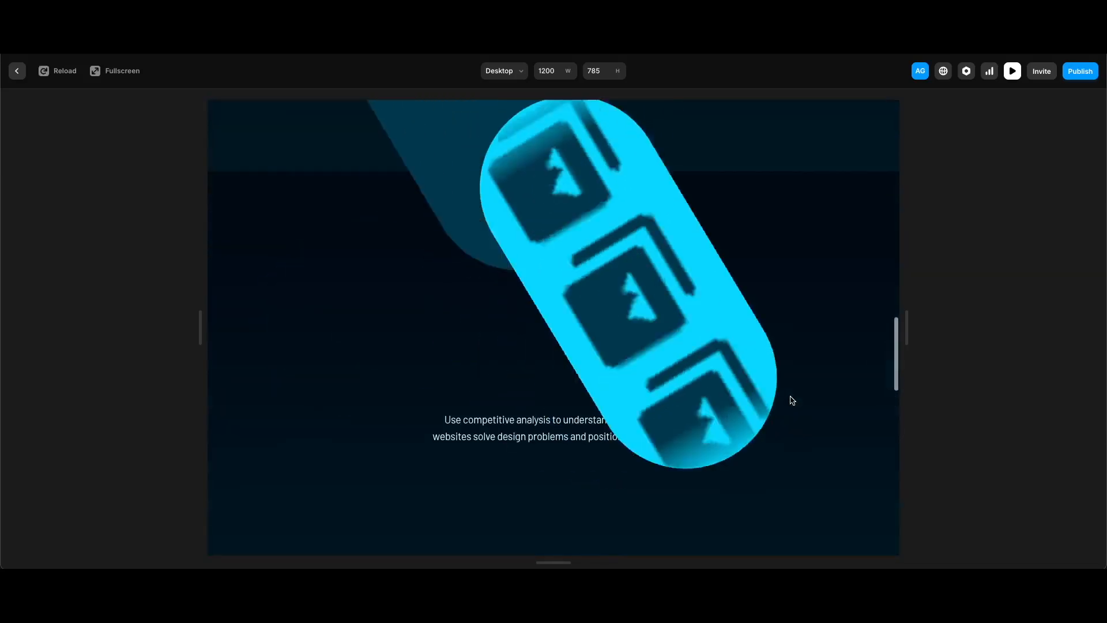
pyautogui.scroll(-3, 791, 400)
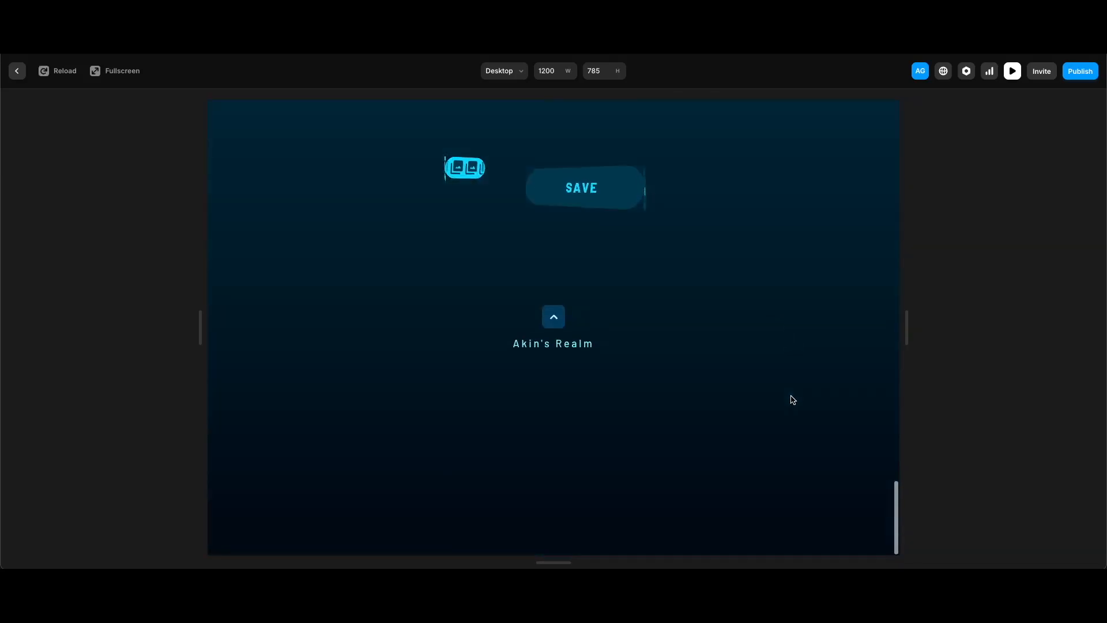
pyautogui.scroll(5, 793, 398)
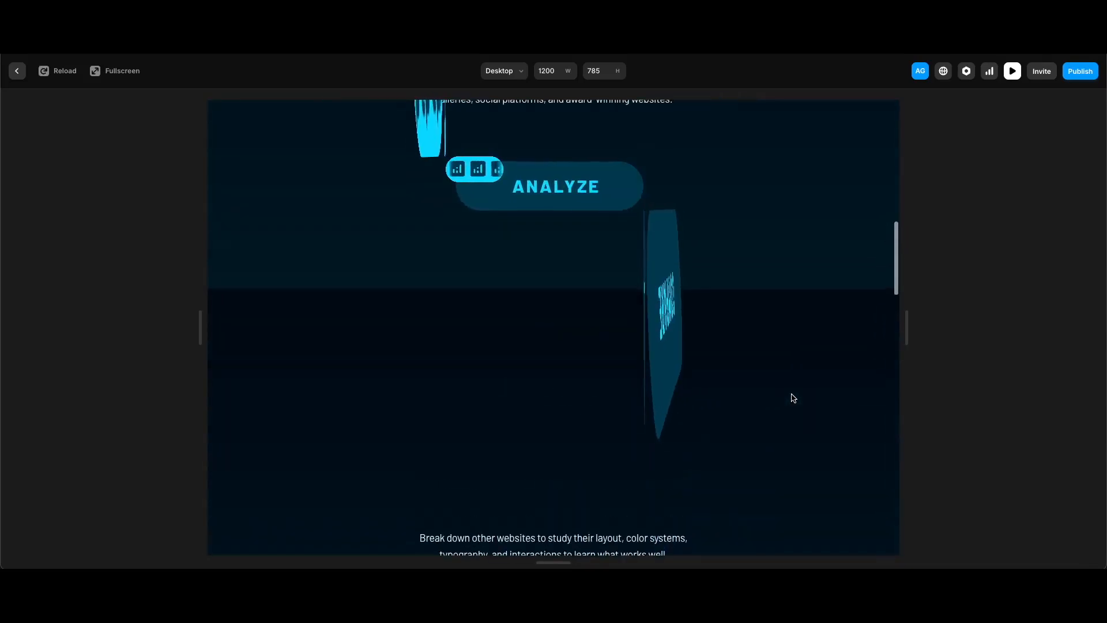
pyautogui.scroll(-3, 793, 398)
pyautogui.scroll(-3, 794, 397)
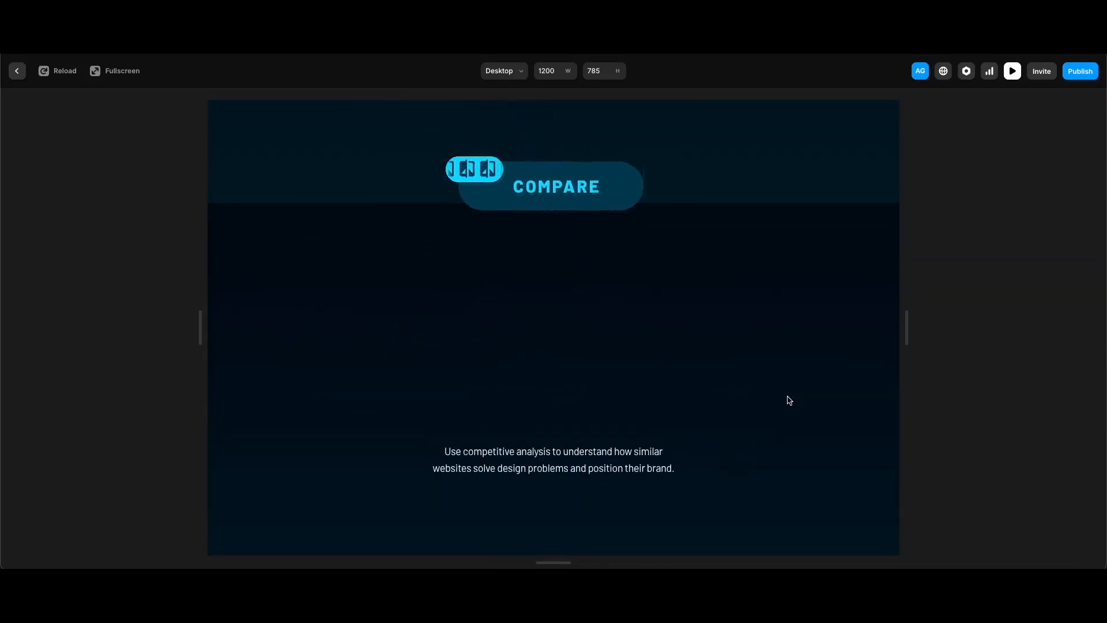
pyautogui.scroll(-3, 792, 399)
pyautogui.scroll(-5, 787, 400)
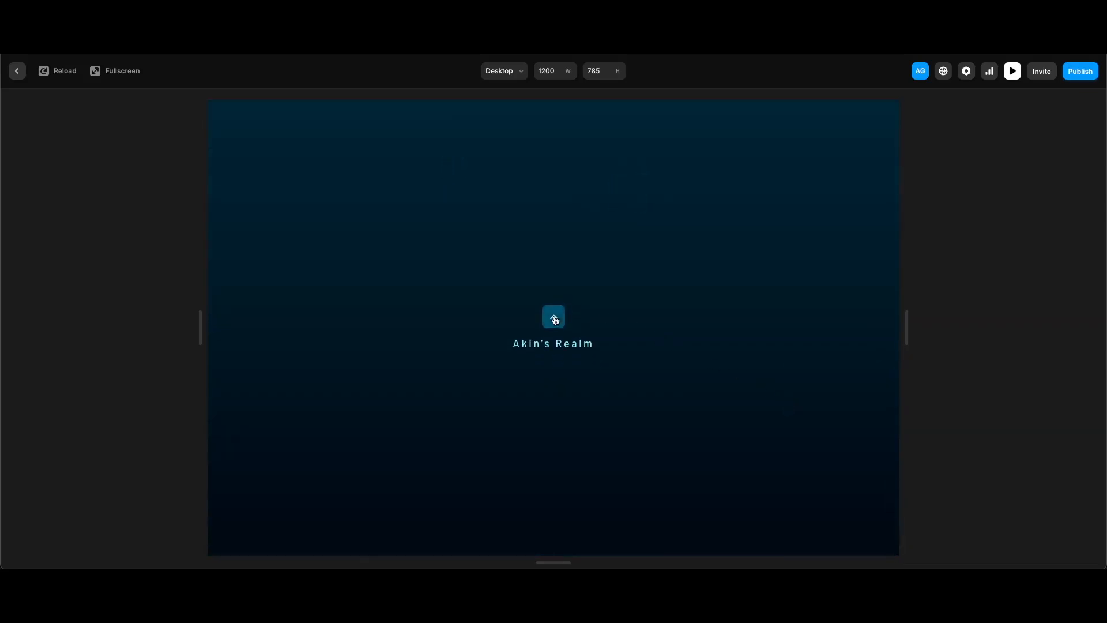
pyautogui.click(555, 315)
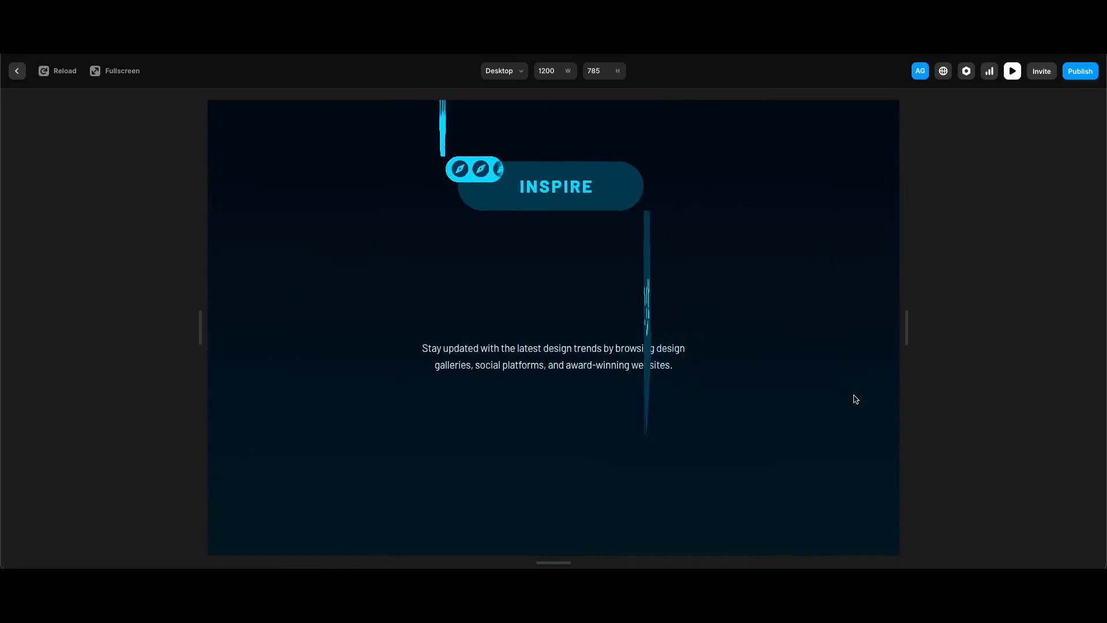
pyautogui.press('Escape')
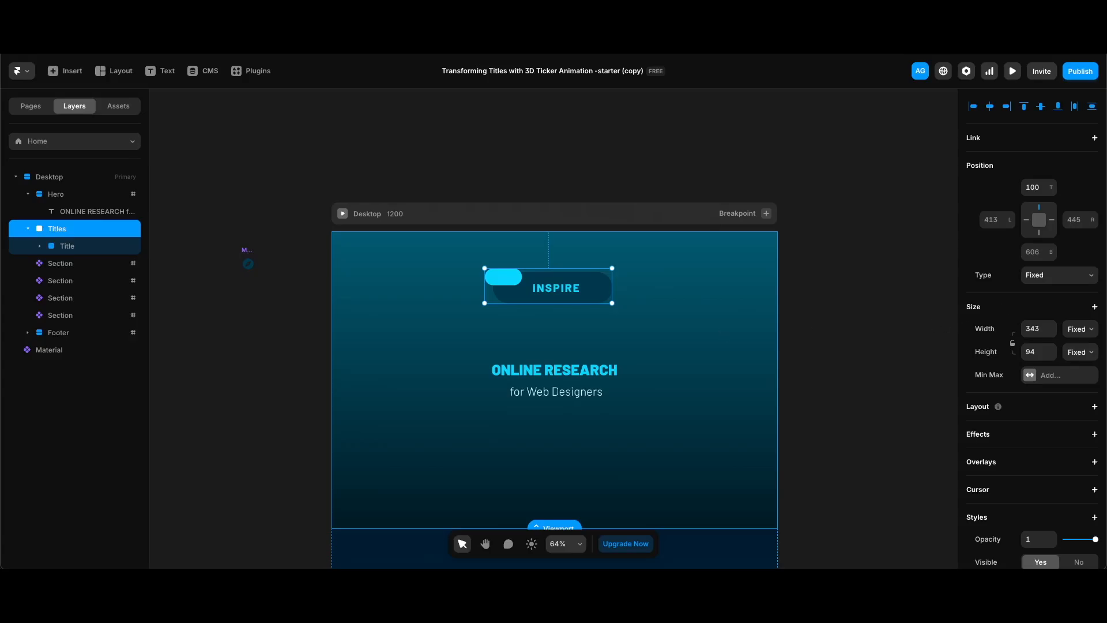
# Step: Expand the Title layer and insert a Ticker component inside its Ticker Wrapper
pyautogui.click(39, 245)
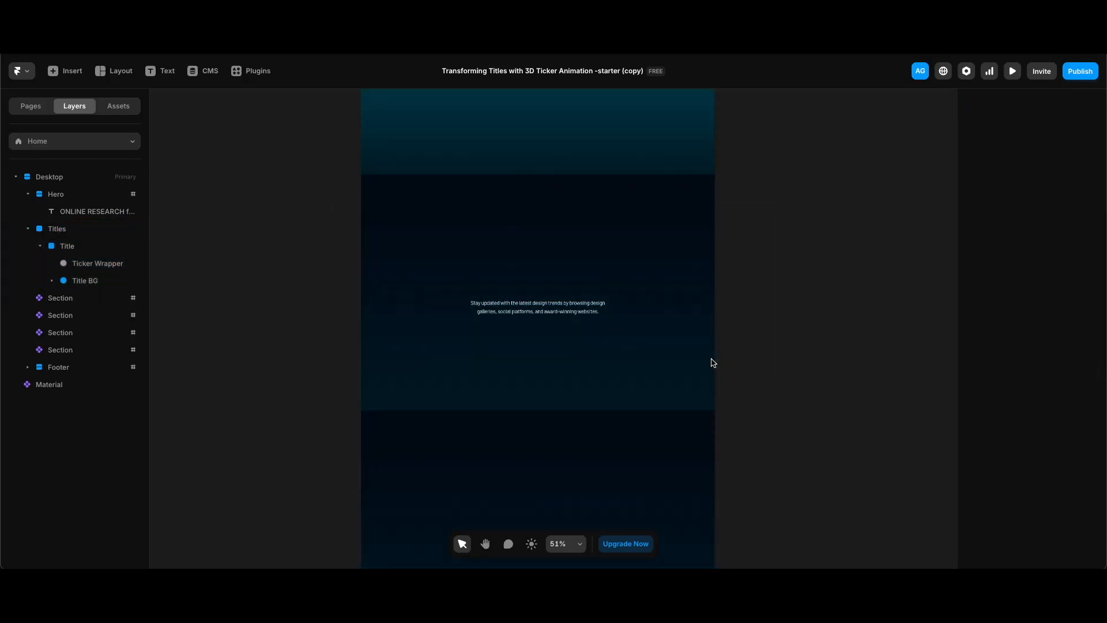
pyautogui.click(78, 301)
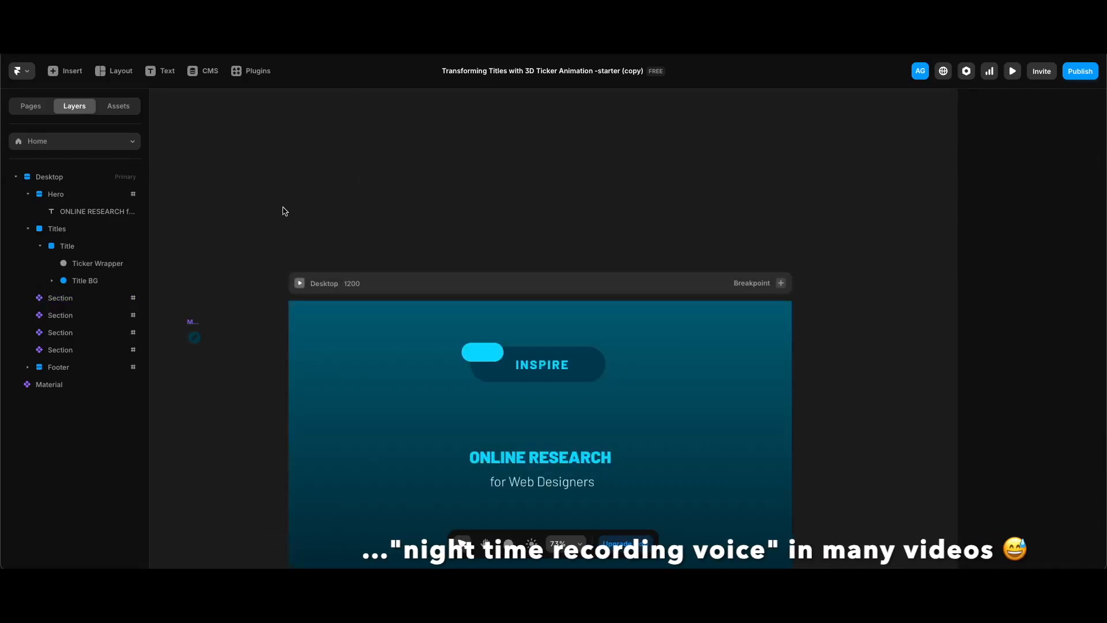
pyautogui.click(67, 70)
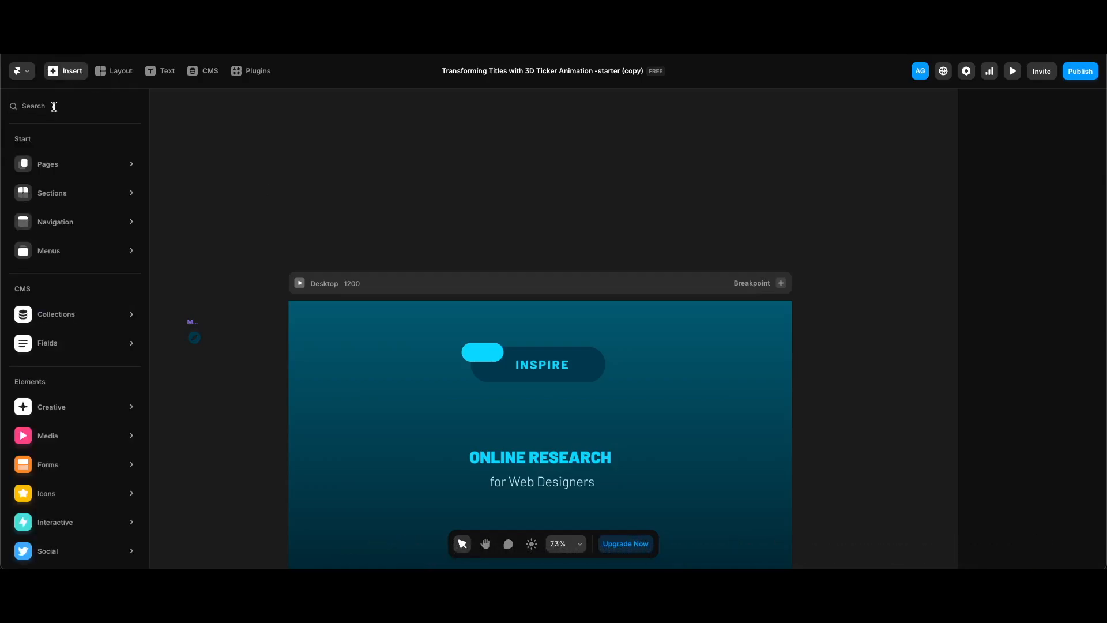
pyautogui.write('ticker')
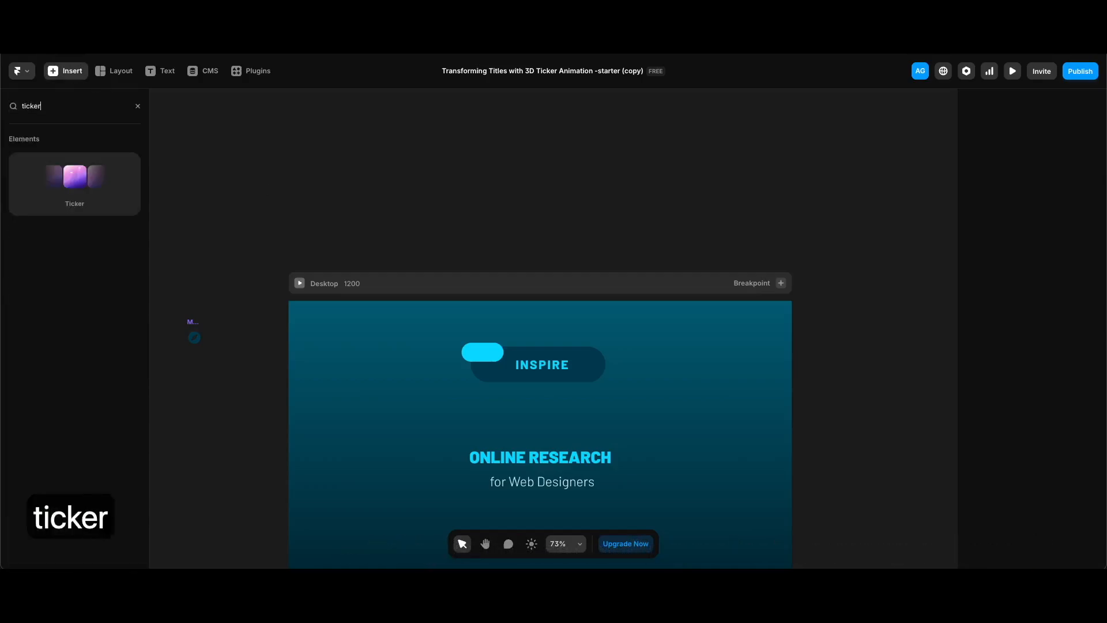
pyautogui.moveTo(74, 174); pyautogui.dragTo(483, 352)
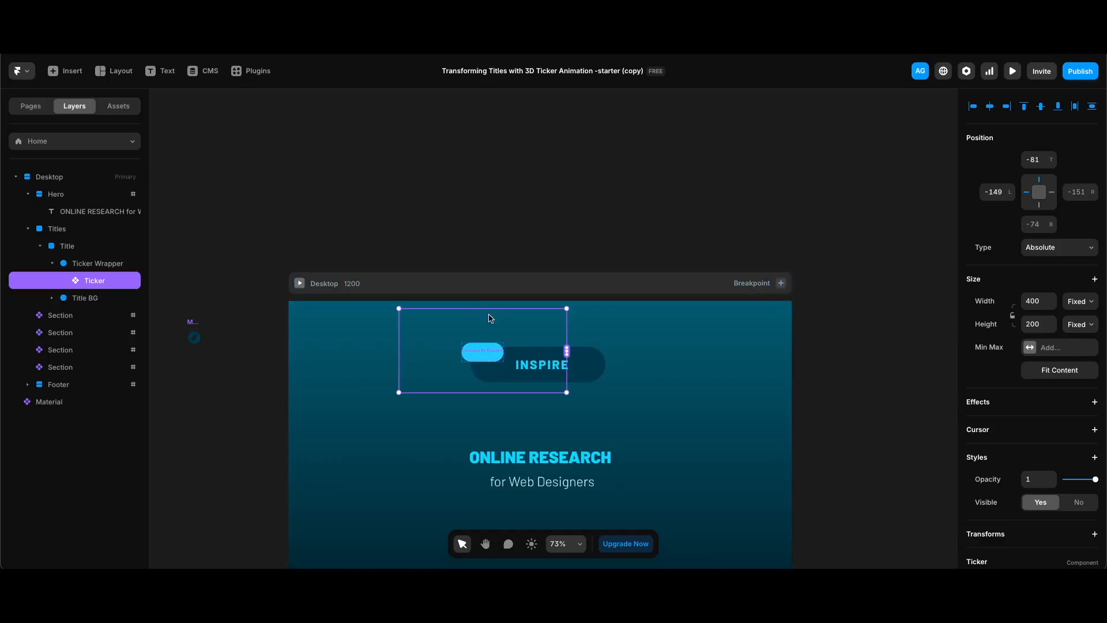
# Step: Resize the ticker to fill the Ticker Wrapper, about 101 by 45, and connect it to the Material icon beside the page
pyautogui.scroll(5, 483, 330)
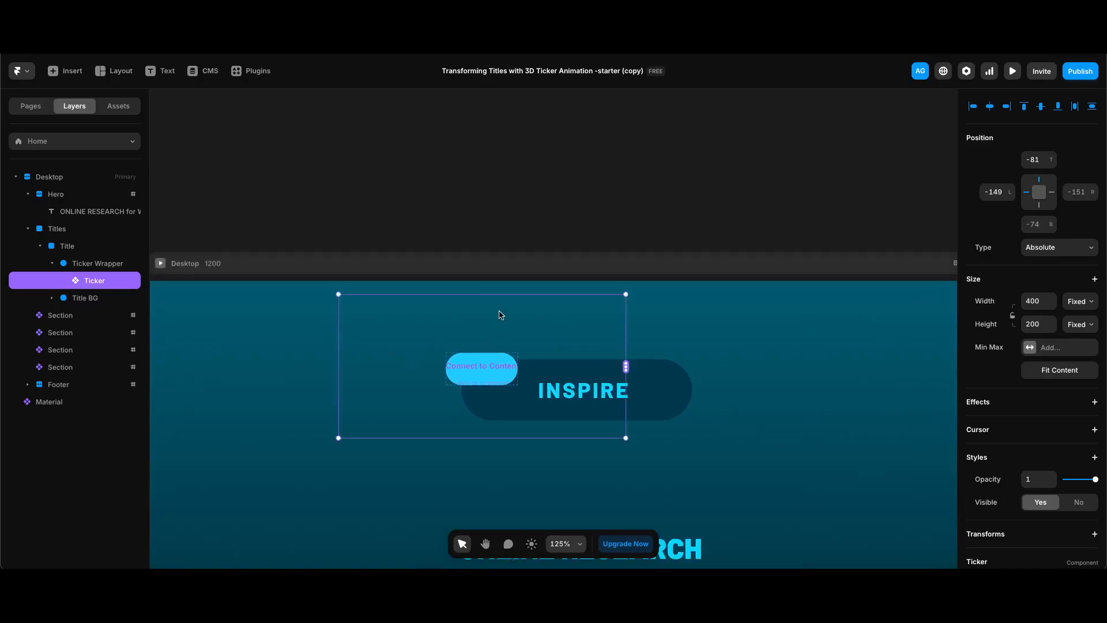
pyautogui.moveTo(499, 295); pyautogui.dragTo(497, 348)
pyautogui.moveTo(626, 432); pyautogui.dragTo(518, 379)
pyautogui.moveTo(338, 364); pyautogui.dragTo(448, 366)
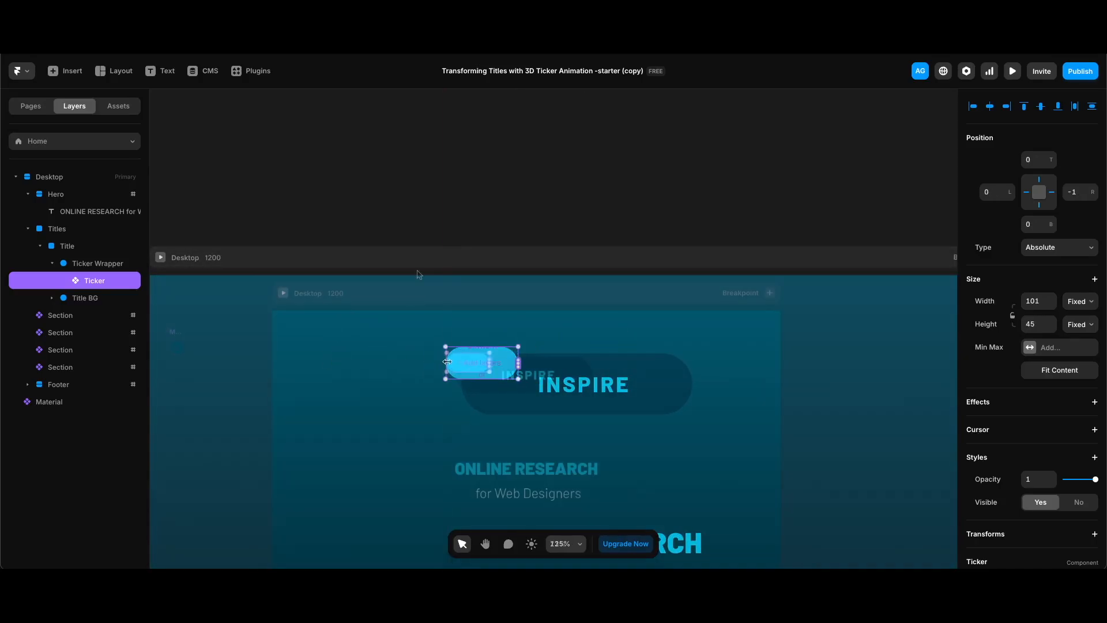
pyautogui.scroll(-5, 452, 363)
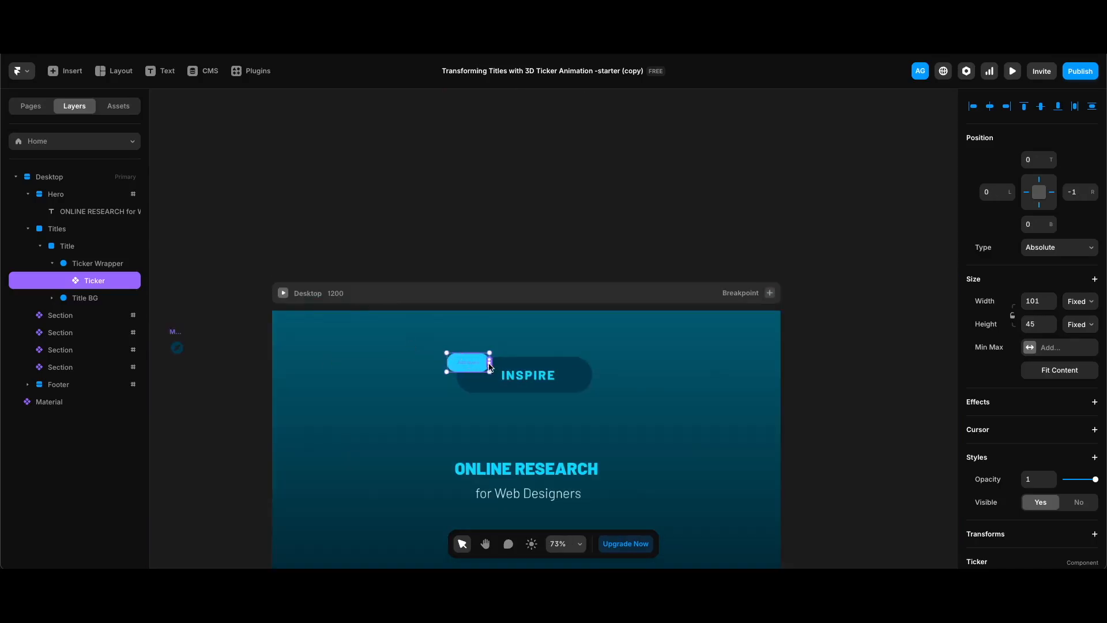
pyautogui.moveTo(489, 367); pyautogui.dragTo(177, 345)
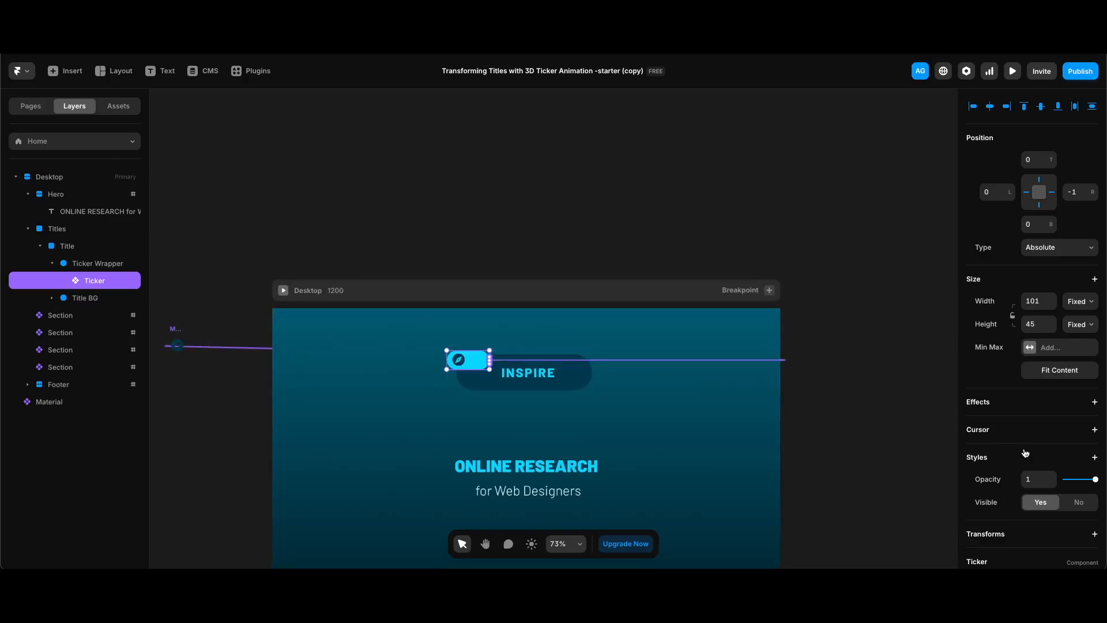
# Step: Set the ticker's speed to 20% and its gap to 1, and preview the page
pyautogui.scroll(-5, 1023, 453)
pyautogui.press('super+z')
pyautogui.moveTo(1037, 294); pyautogui.dragTo(1005, 297)
pyautogui.write('2')
pyautogui.press('Return')
pyautogui.click(1032, 362)
pyautogui.write('1')
pyautogui.press('Return')
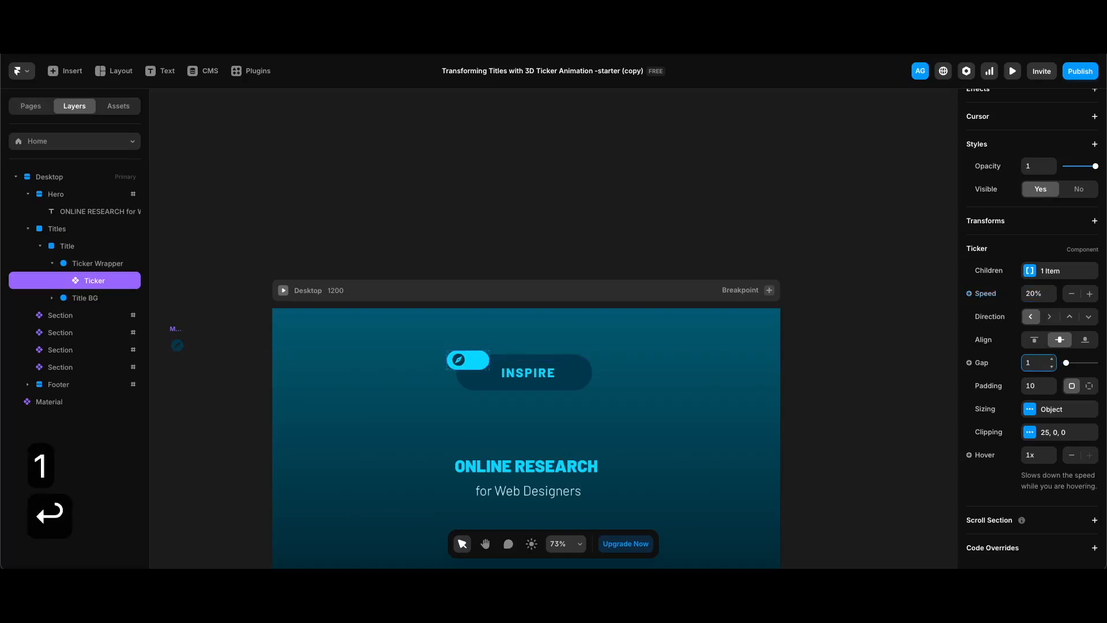
pyautogui.press('super+p')
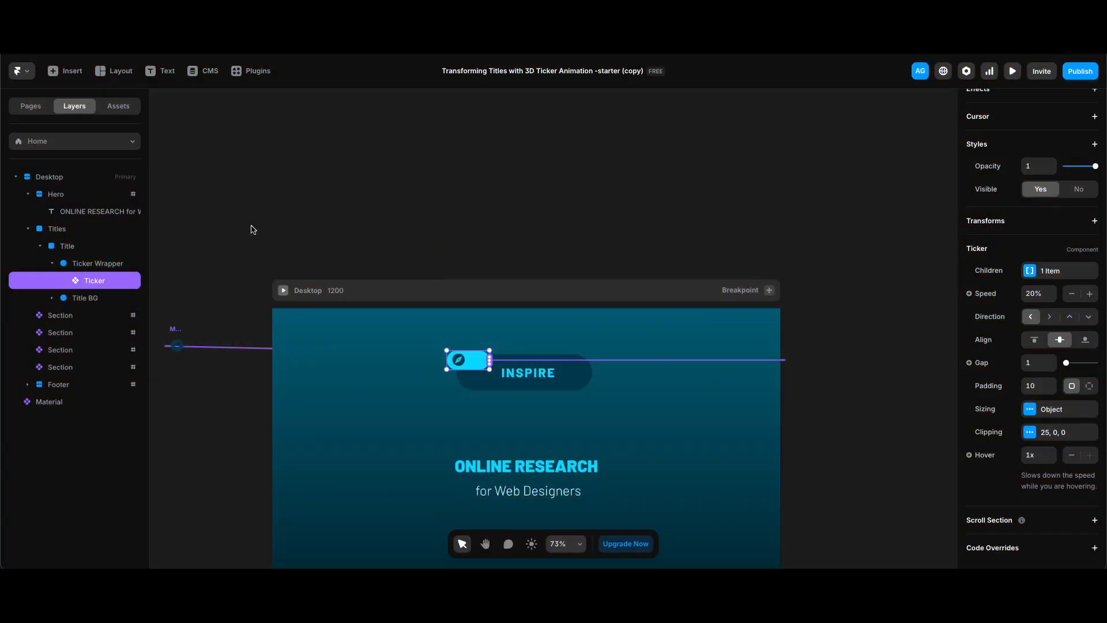
# Step: Convert the Title frame inside Titles into a component named Title
pyautogui.click(80, 248)
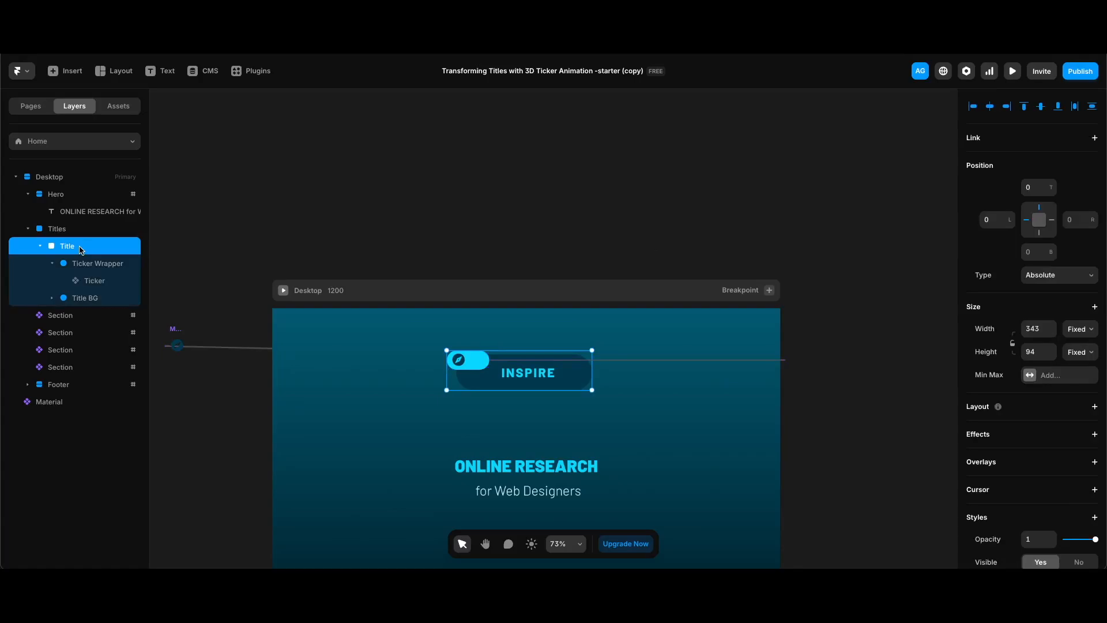
pyautogui.press('alt+super+k')
pyautogui.press('Return')
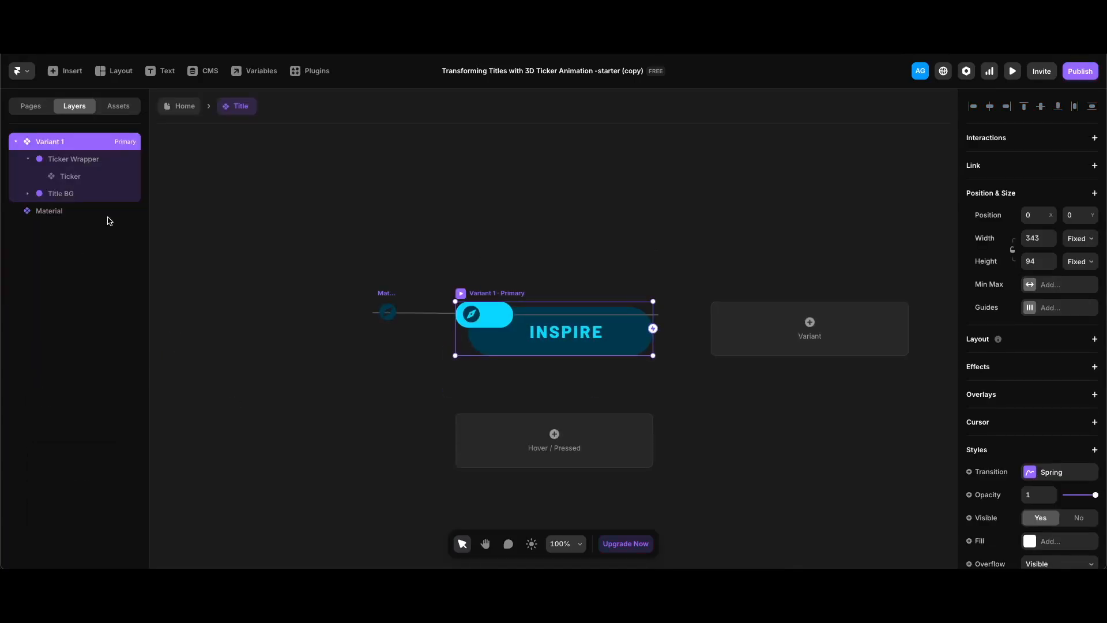
# Step: Create a component variable for the Material icon's Name property and name it "Icon Name"
pyautogui.click(47, 212)
pyautogui.scroll(-3, 1026, 449)
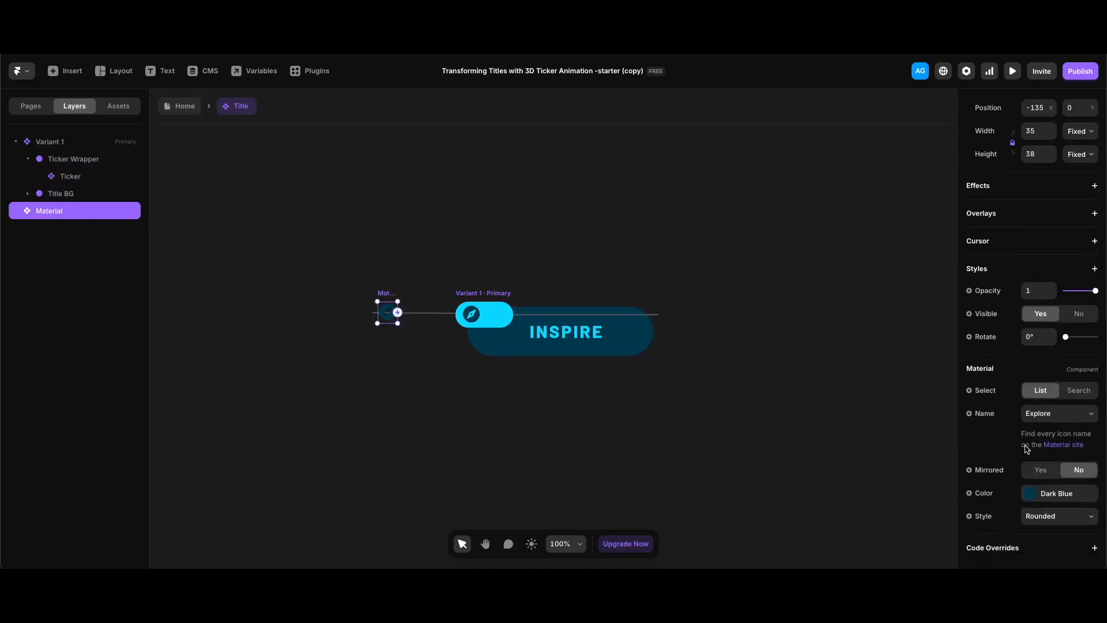
pyautogui.click(989, 415)
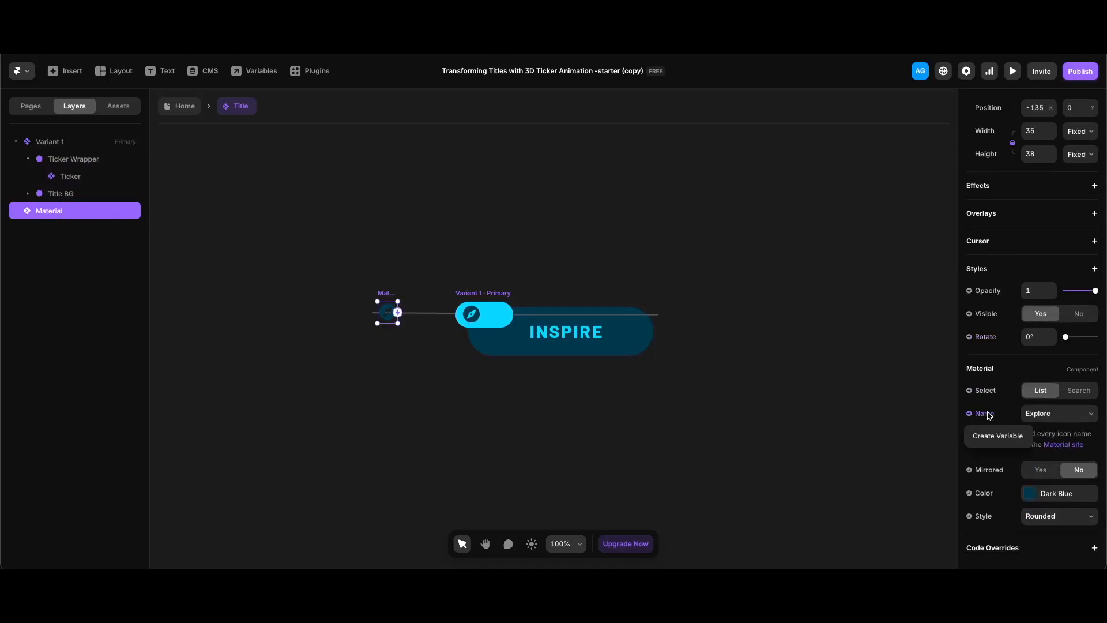
pyautogui.click(997, 435)
pyautogui.click(672, 225)
pyautogui.press('super+Left')
pyautogui.write('Icon Name')
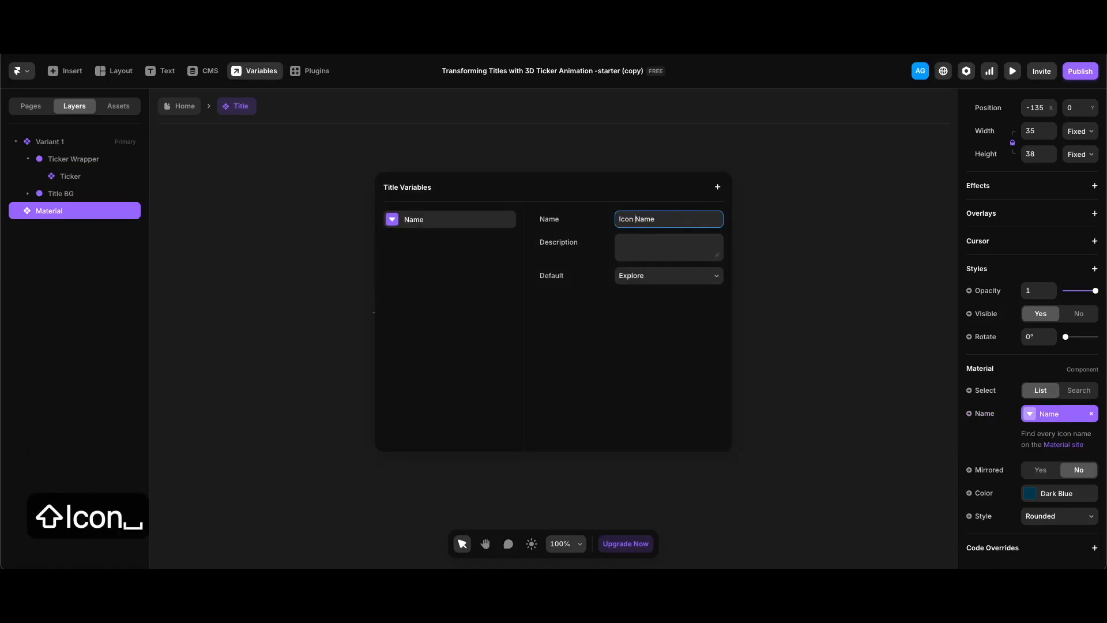
pyautogui.press('Escape')
# Step: Create a plain text variable for the content of the INSPIRE text, keeping the name Title
pyautogui.click(571, 340)
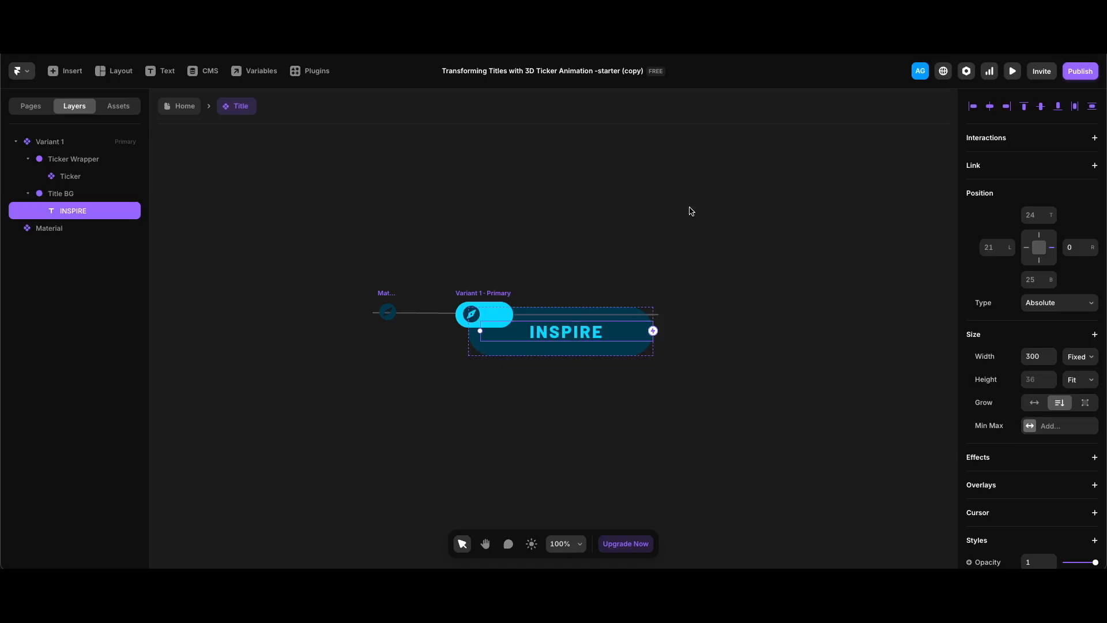
pyautogui.scroll(-7, 996, 393)
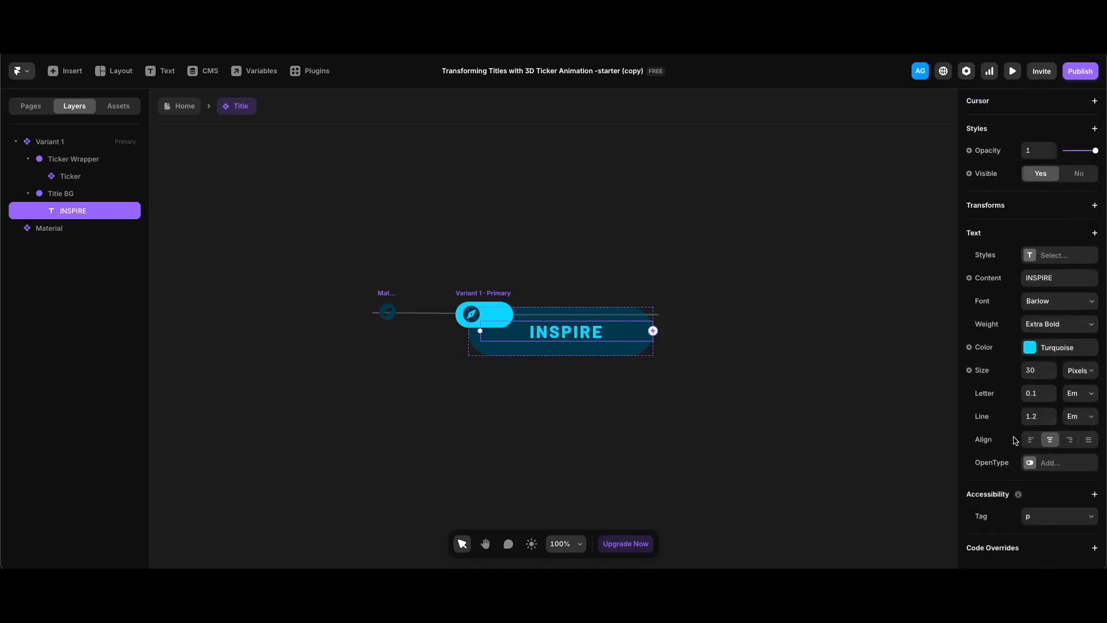
pyautogui.click(992, 280)
pyautogui.moveTo(997, 300)
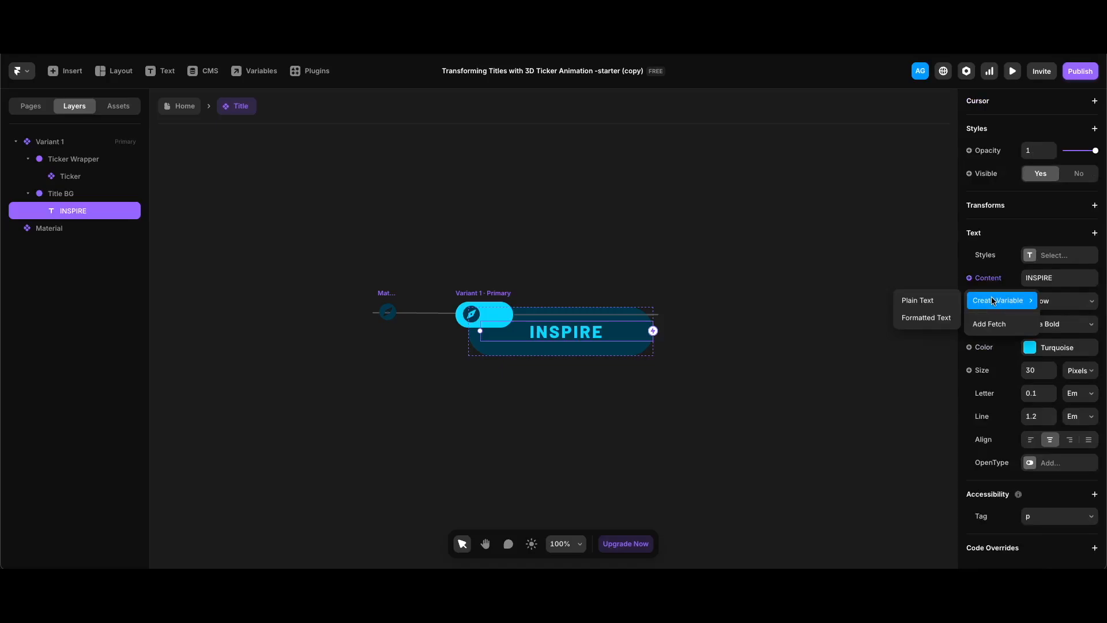
pyautogui.click(919, 301)
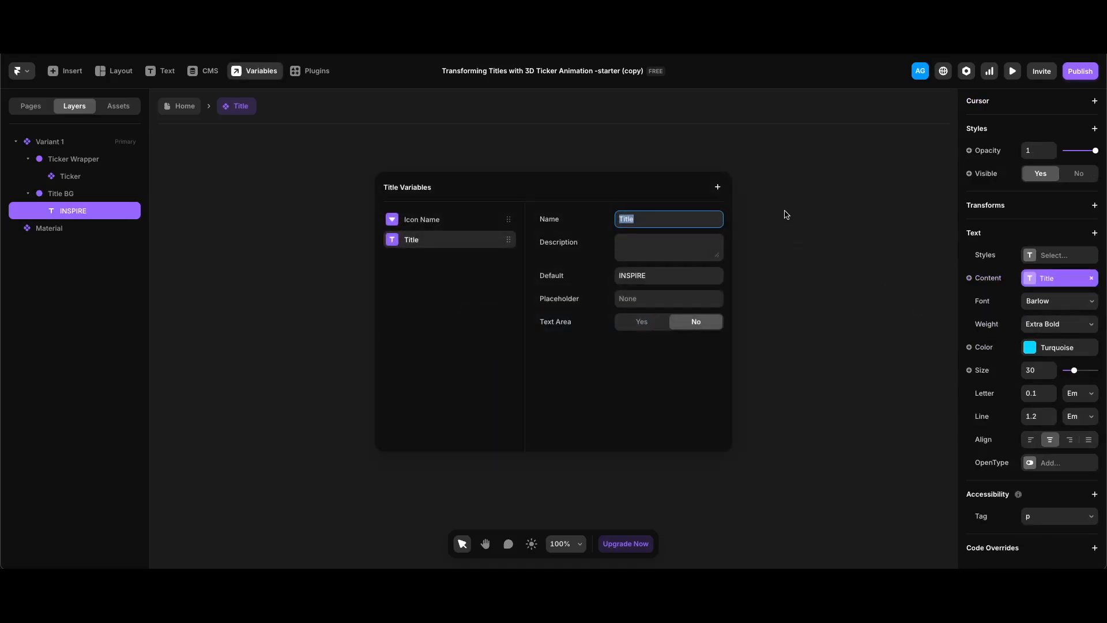
pyautogui.click(334, 225)
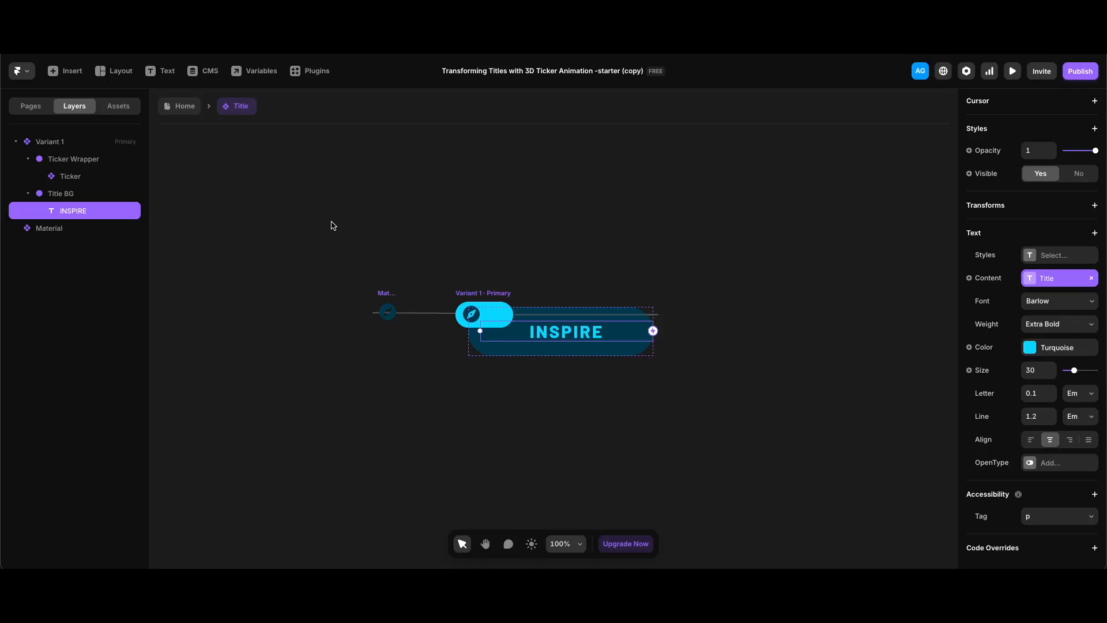
# Step: Rename the component's primary variant to "Active"
pyautogui.click(67, 142)
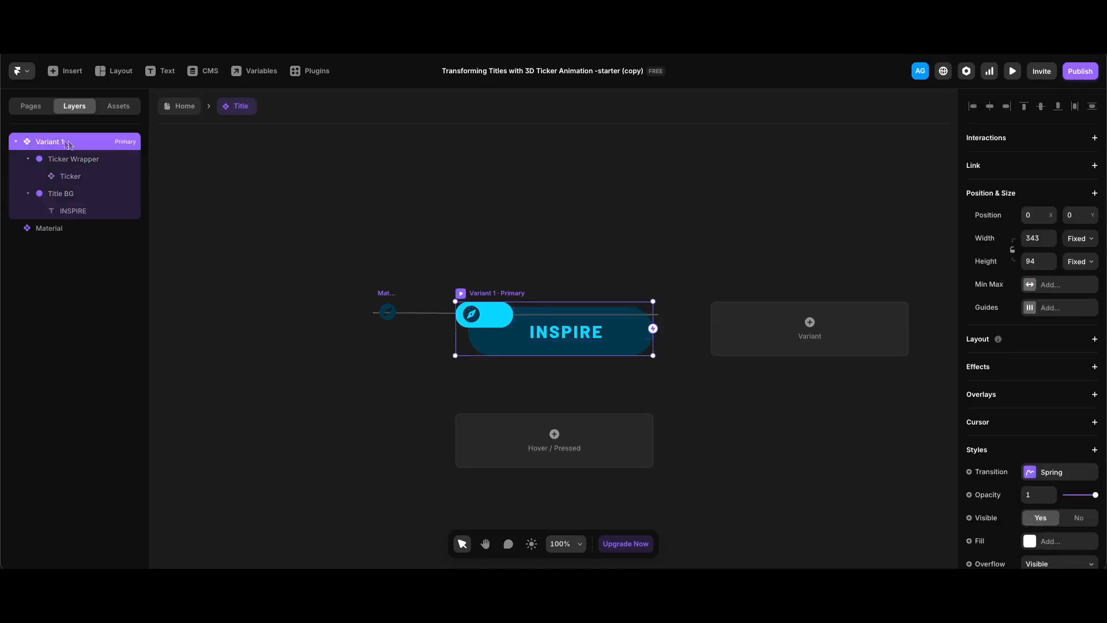
pyautogui.doubleClick(64, 142)
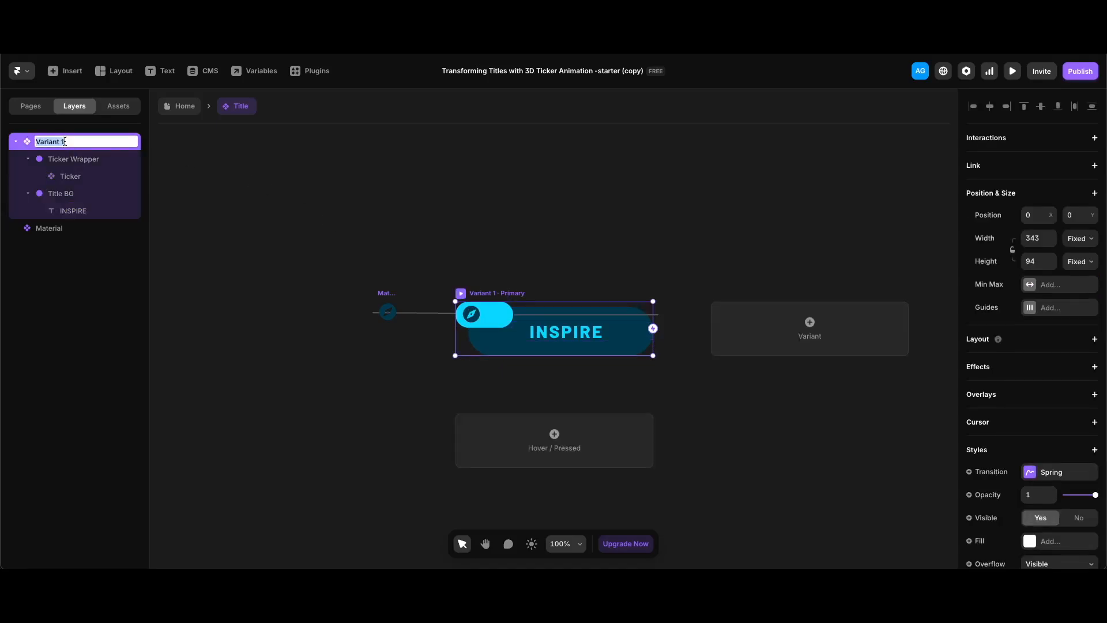
pyautogui.write('Active')
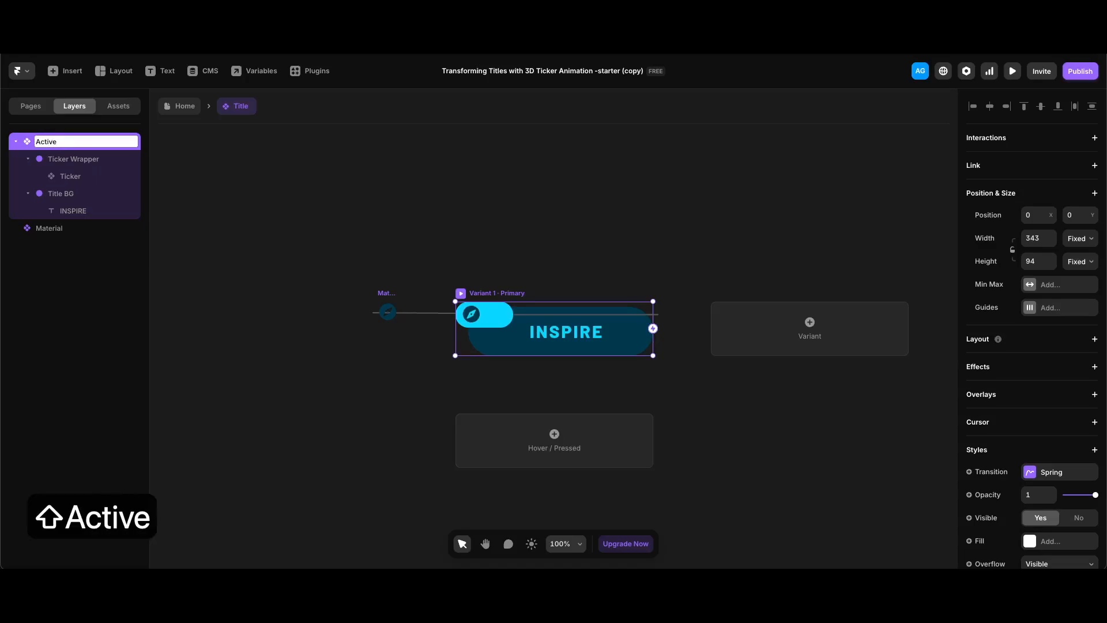
pyautogui.press('Return')
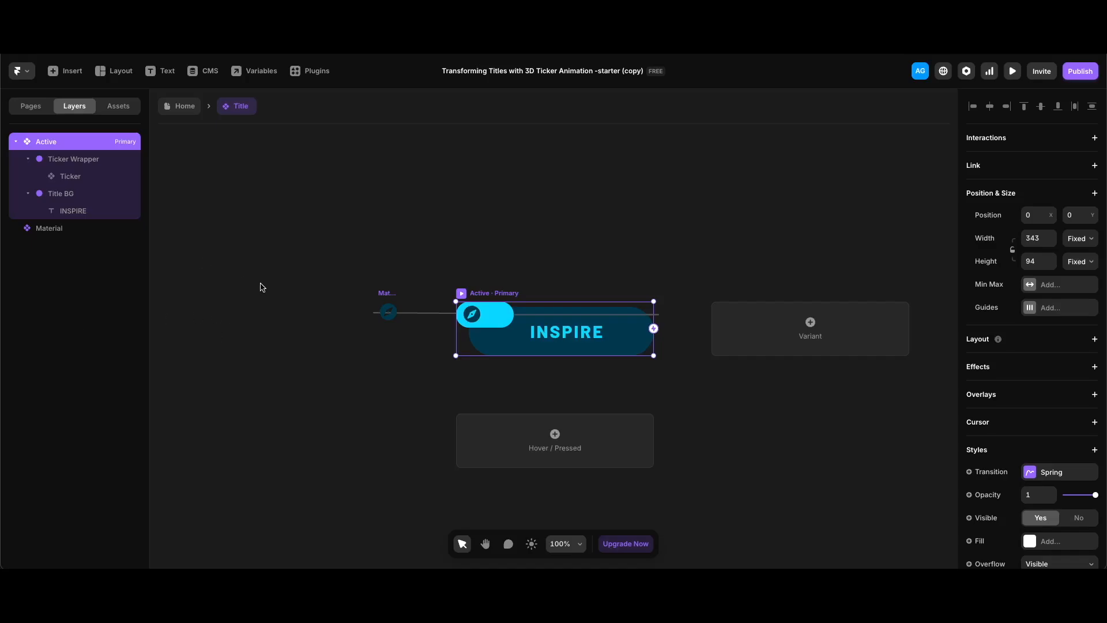
# Step: Add a second variant to the Title component and name it "Before"
pyautogui.click(818, 346)
pyautogui.doubleClick(59, 243)
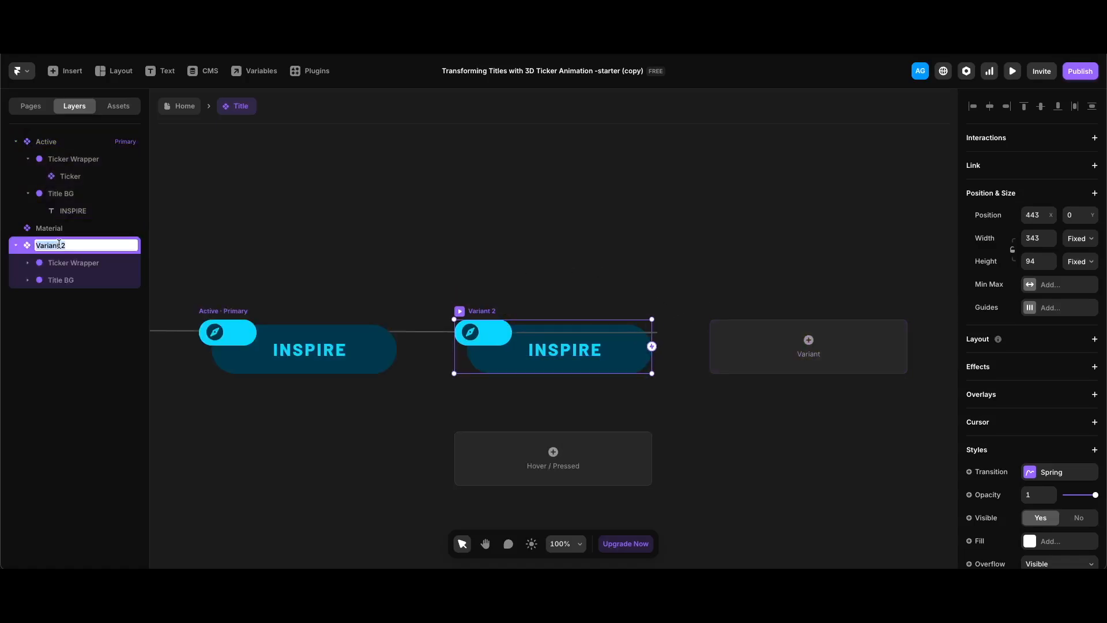
pyautogui.write('Before')
pyautogui.press('Return')
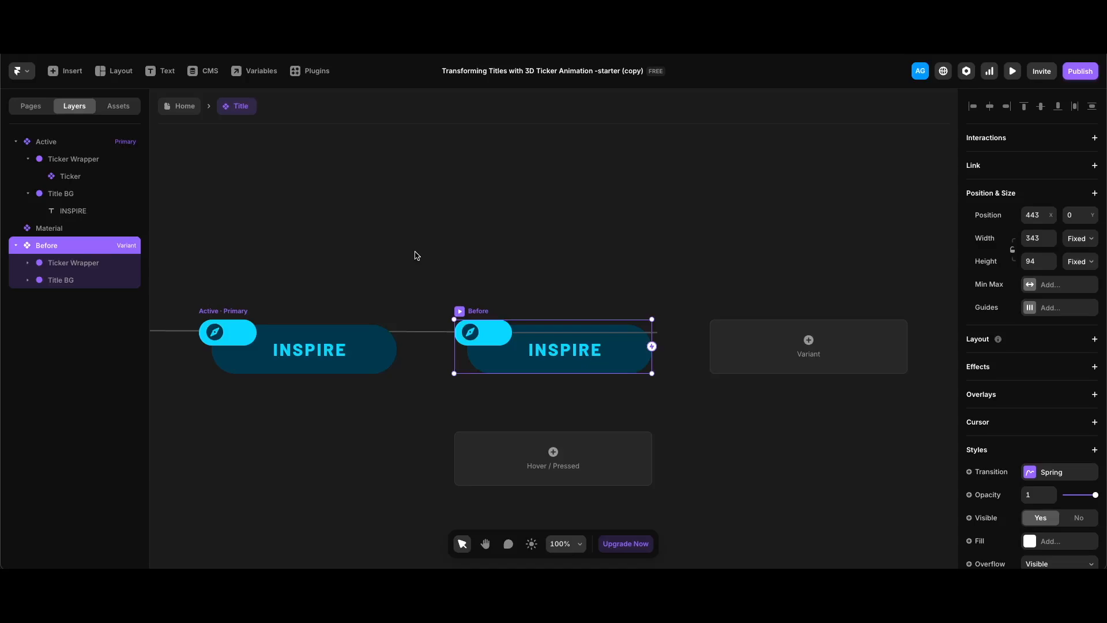
# Step: Set the Before variant's Ticker Wrapper to scale 10, with 3D rotation of -270 on Y and -180 on Z
pyautogui.hscroll(-1, 466, 225)
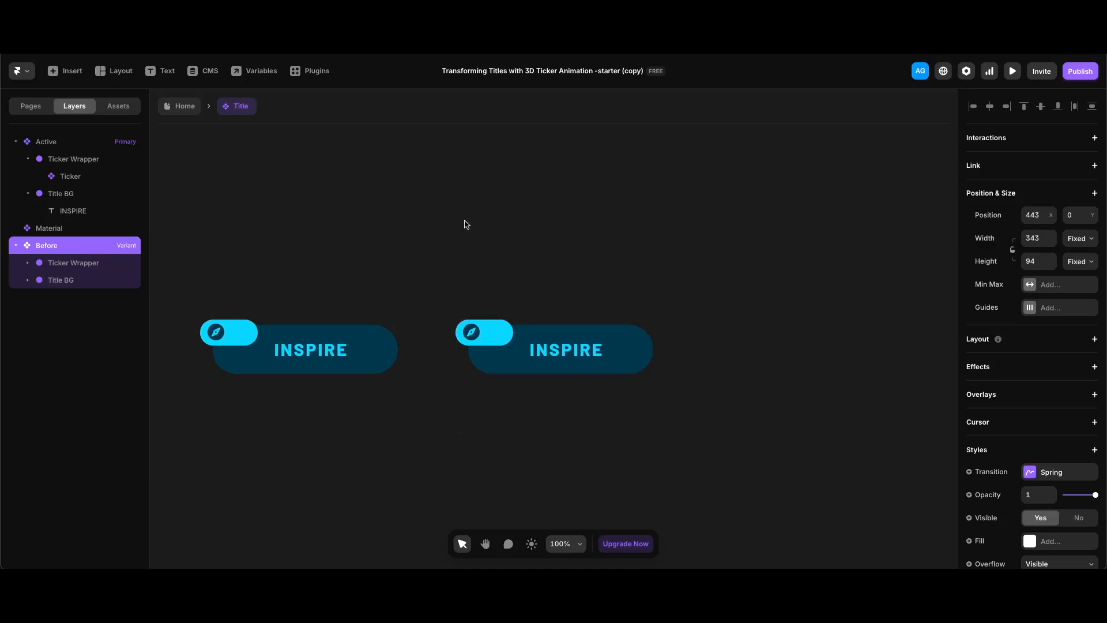
pyautogui.click(96, 265)
pyautogui.scroll(-5, 1029, 375)
pyautogui.click(1037, 333)
pyautogui.write('10')
pyautogui.click(1059, 377)
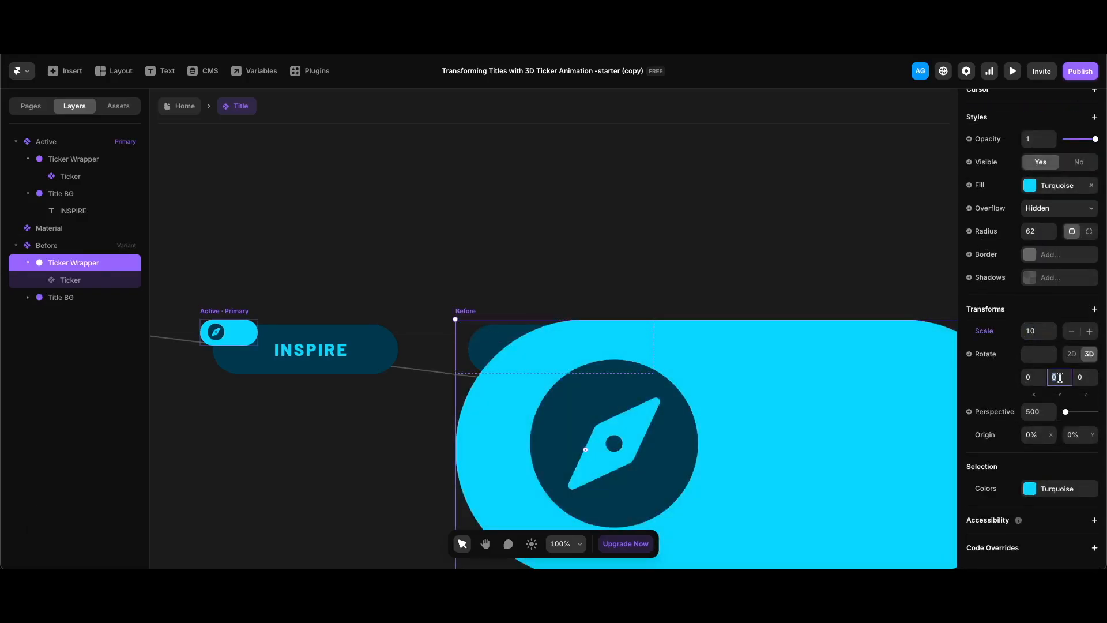
pyautogui.write('-270')
pyautogui.press('Return')
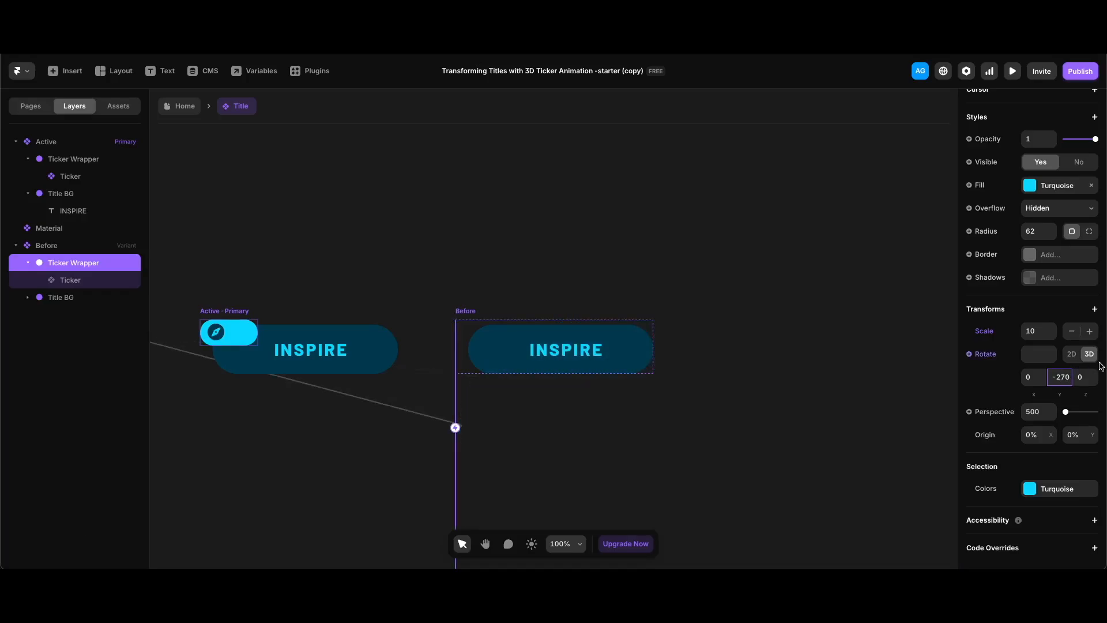
pyautogui.click(1088, 378)
pyautogui.write('-180')
pyautogui.press('Return')
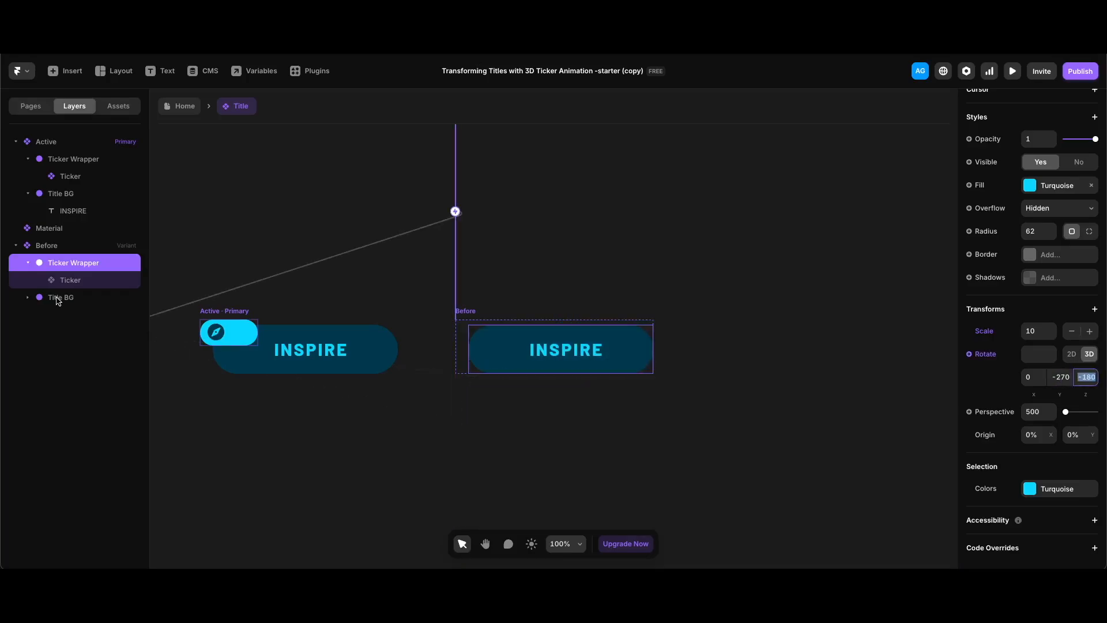
# Step: Set the Before variant's Title BG to scale 5, with 3D rotation of 270 on Y and -180 on Z
pyautogui.click(58, 298)
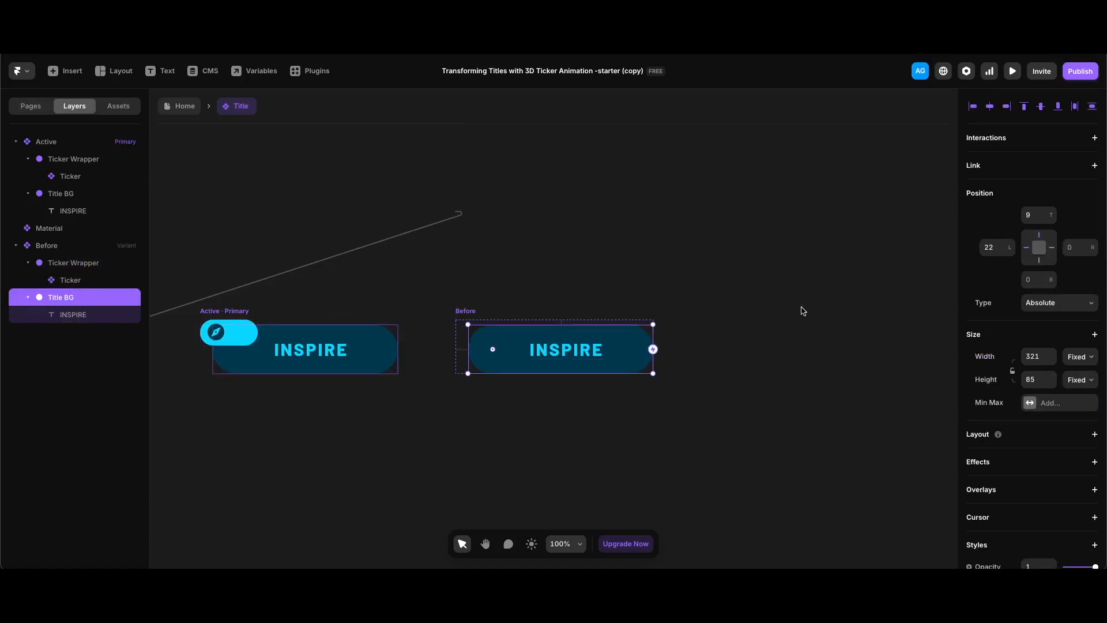
pyautogui.scroll(-8, 1037, 307)
pyautogui.click(1037, 307)
pyautogui.write('5')
pyautogui.press('super+z')
pyautogui.click(1060, 355)
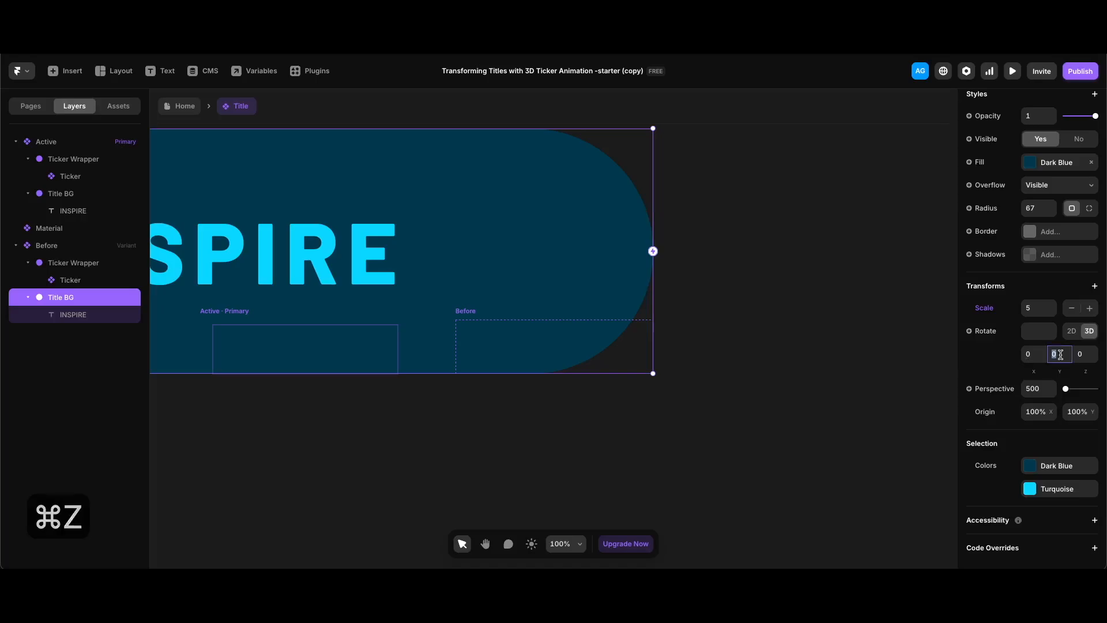
pyautogui.write('270')
pyautogui.press('Return')
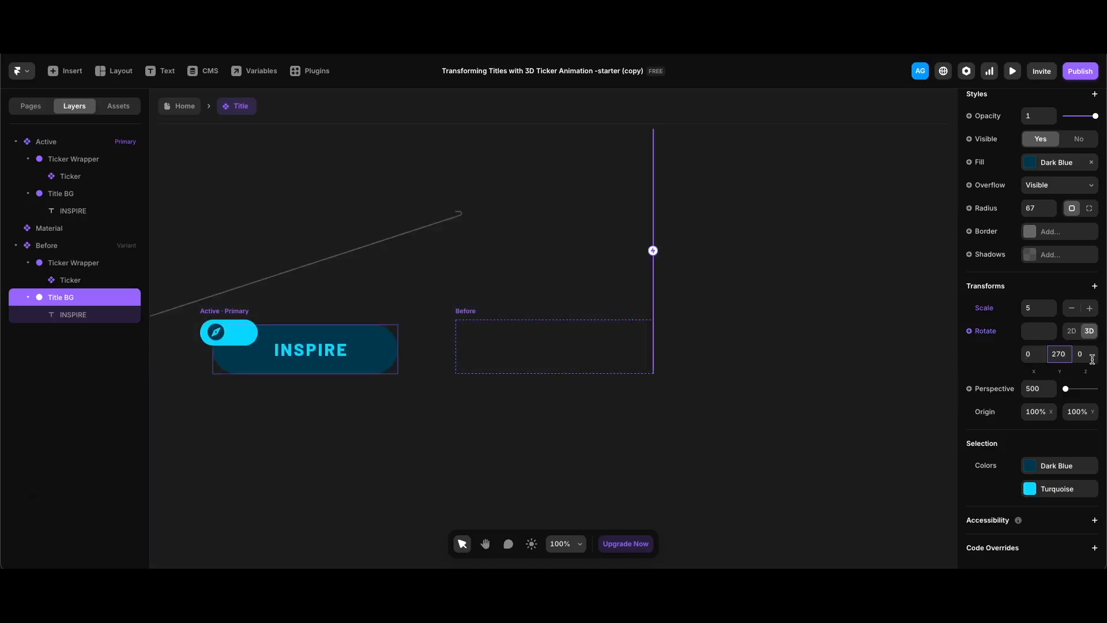
pyautogui.click(1092, 359)
pyautogui.write('-18')
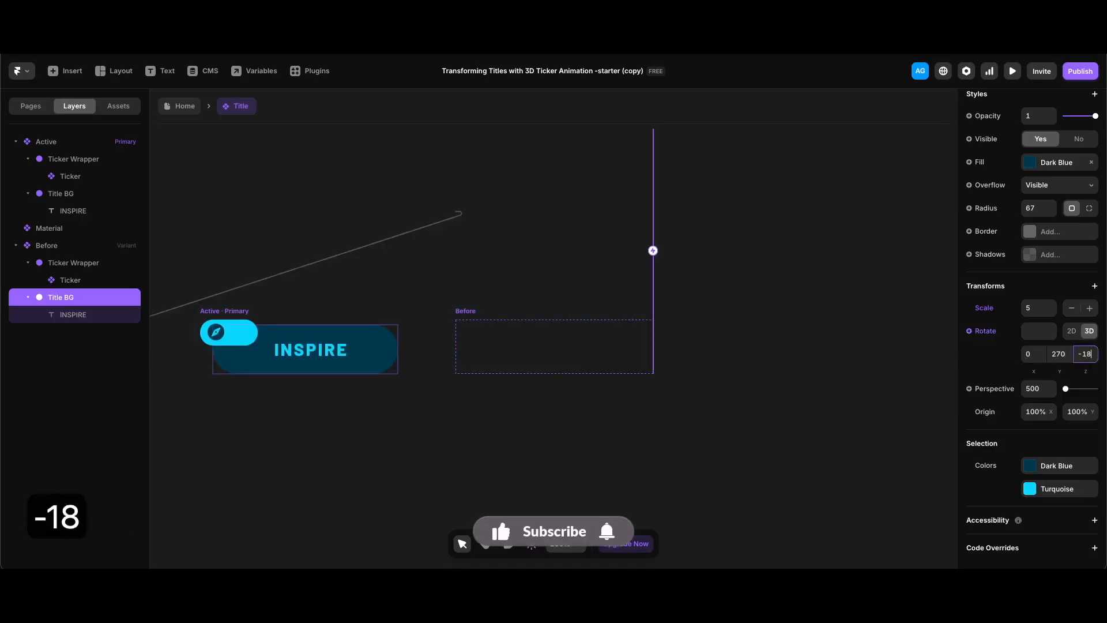
pyautogui.write('0')
pyautogui.press('Return')
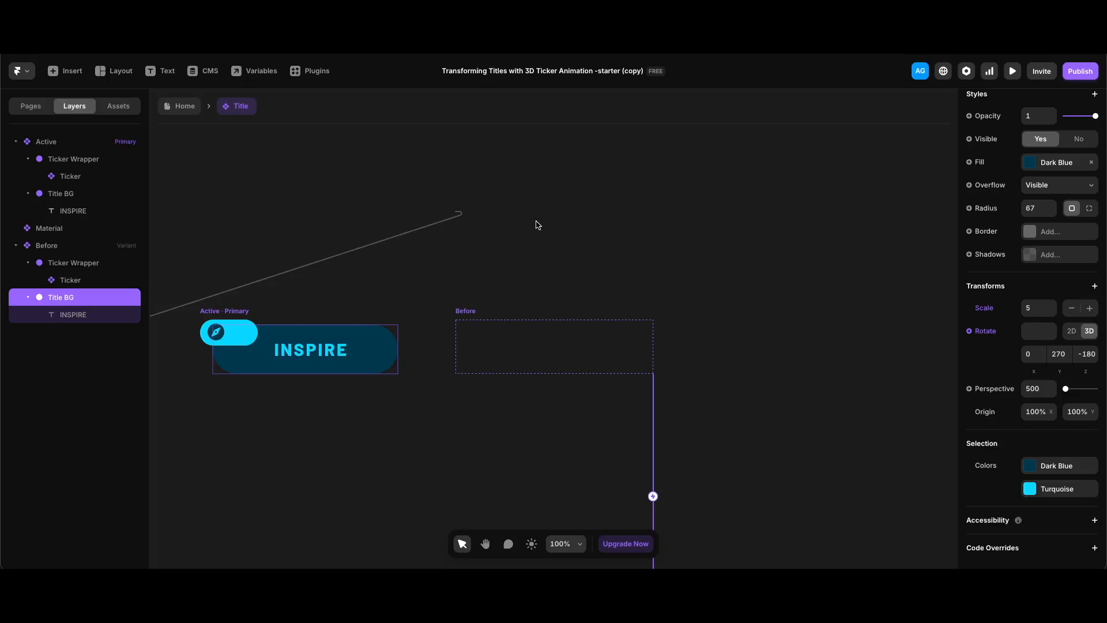
# Step: Duplicate the Active variant and name the copy "After"
pyautogui.click(242, 311)
pyautogui.press('super+d')
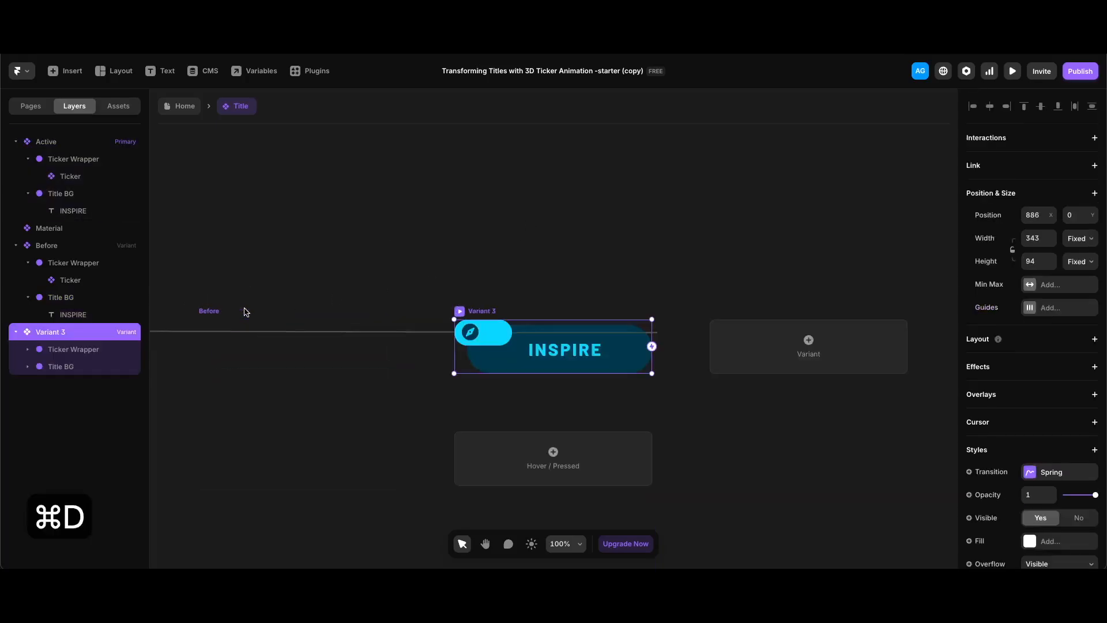
pyautogui.doubleClick(57, 332)
pyautogui.write('After')
pyautogui.press('Return')
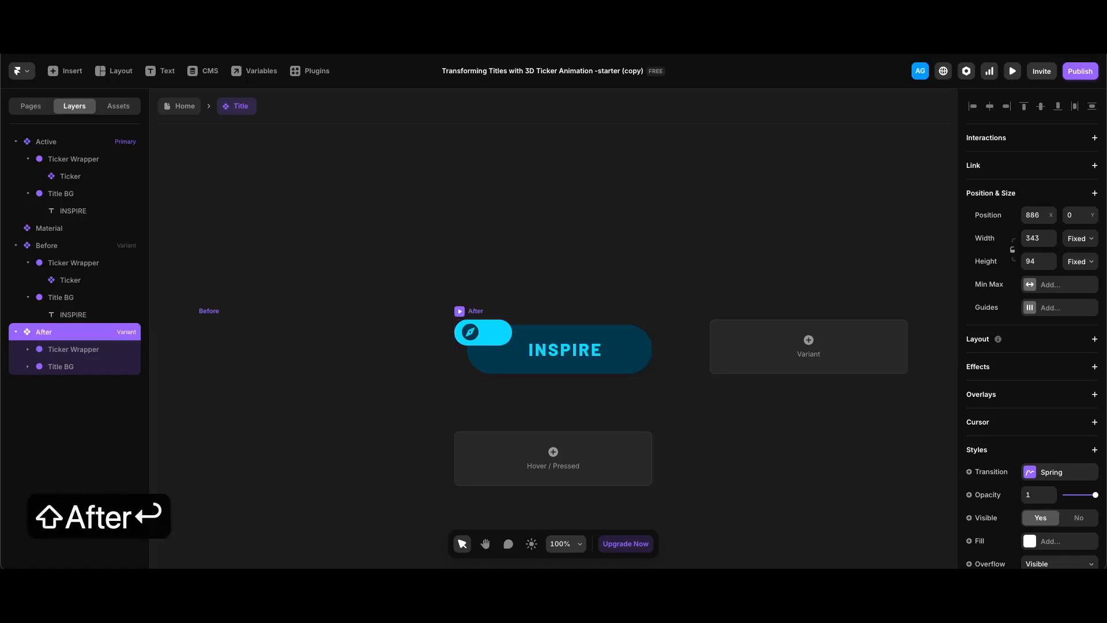
# Step: Set the 3D Y rotation of the After variant's Ticker Wrapper to 90
pyautogui.click(65, 349)
pyautogui.scroll(-7, 1015, 426)
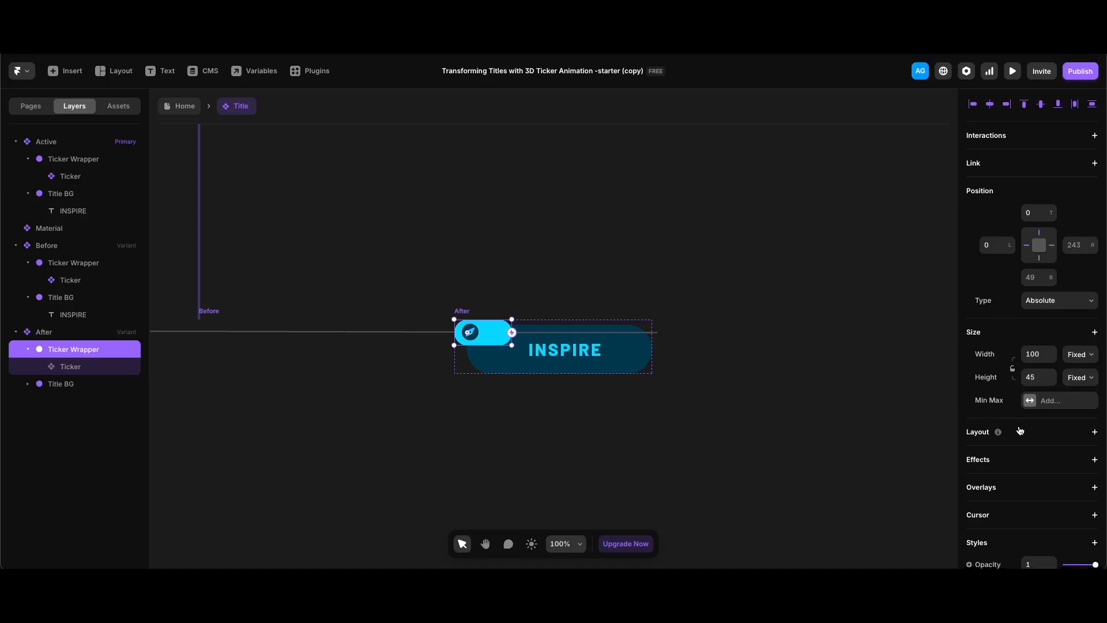
pyautogui.write('90')
pyautogui.press('Return')
# Step: Set the 3D Y rotation of the After variant's Title BG to -90
pyautogui.click(63, 383)
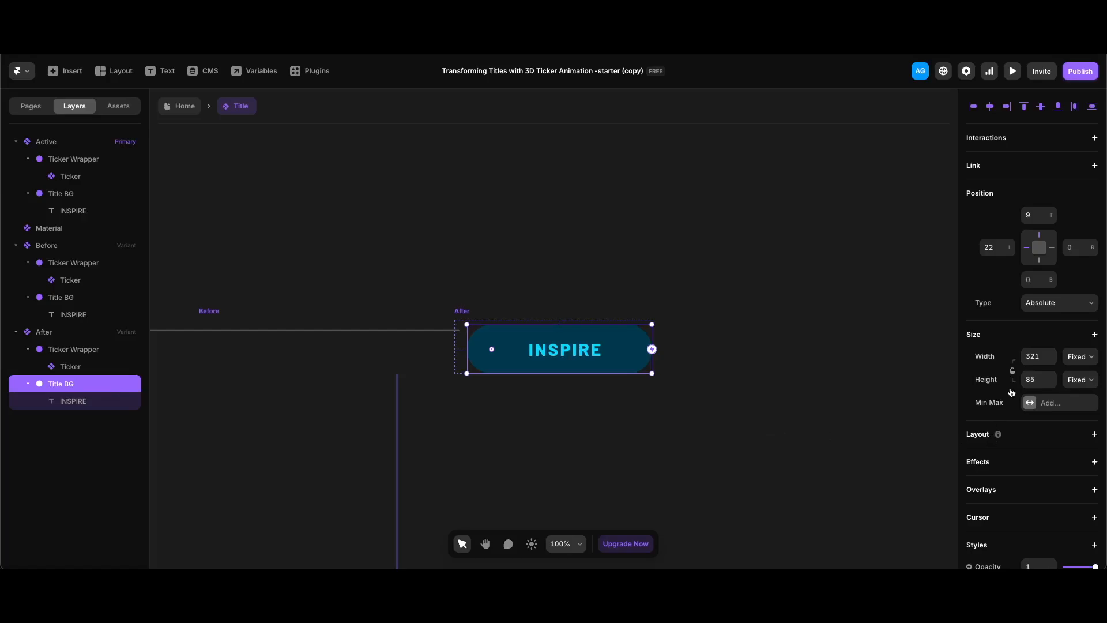
pyautogui.scroll(-8, 1012, 392)
pyautogui.click(1060, 353)
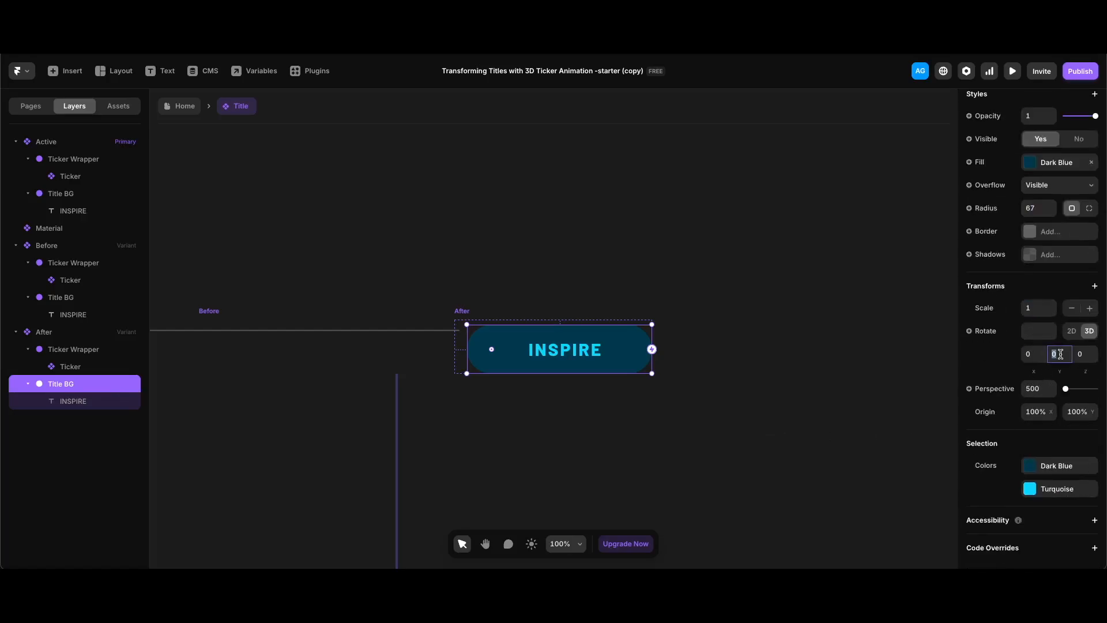
pyautogui.write('-90')
pyautogui.press('Return')
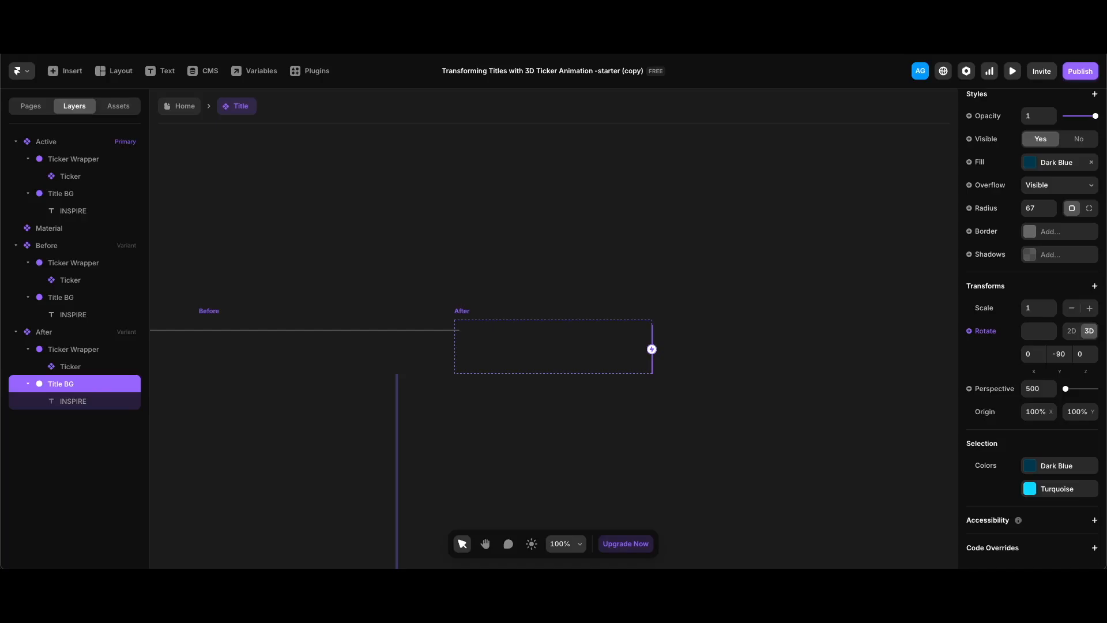
# Step: Return to the Home page and switch the Title instance to the Before variant
pyautogui.click(466, 259)
pyautogui.press('Escape')
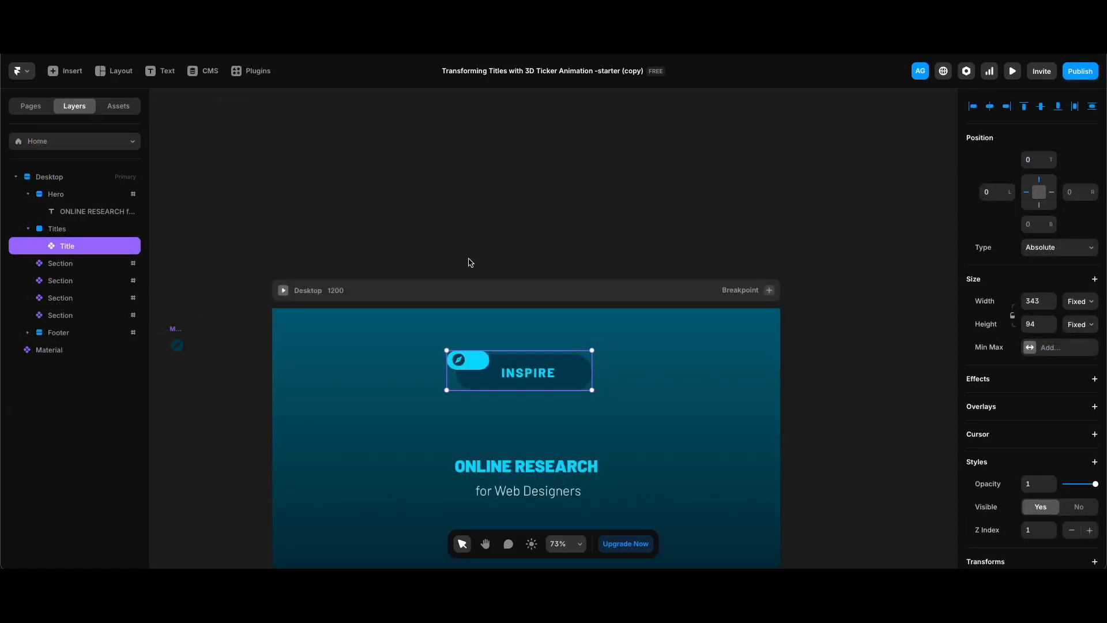
pyautogui.scroll(-4, 1032, 357)
pyautogui.click(1056, 419)
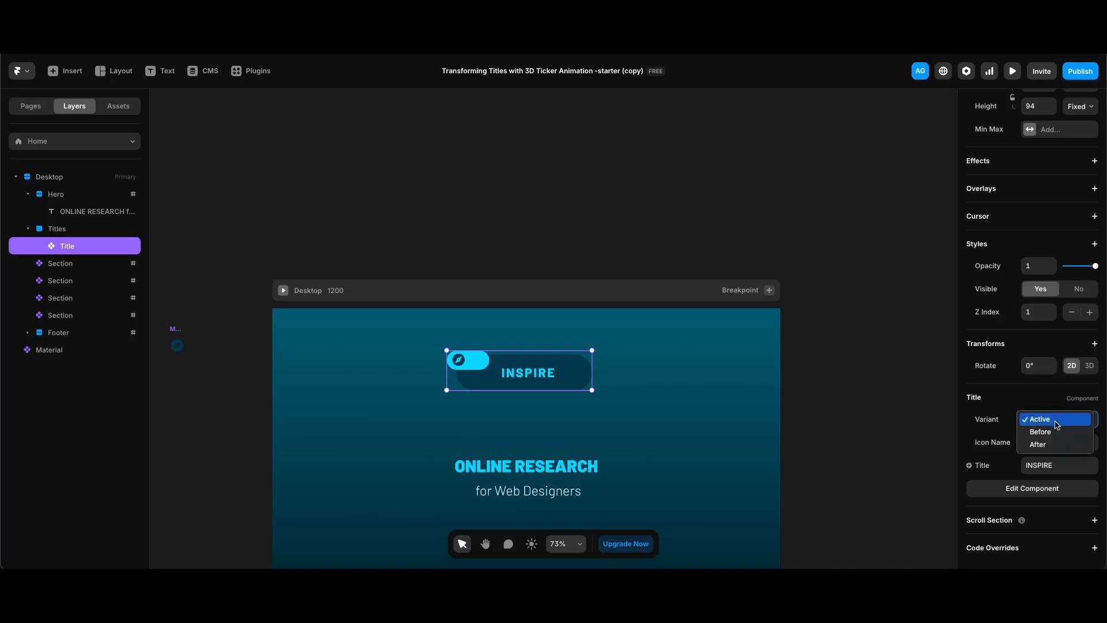
pyautogui.click(1044, 432)
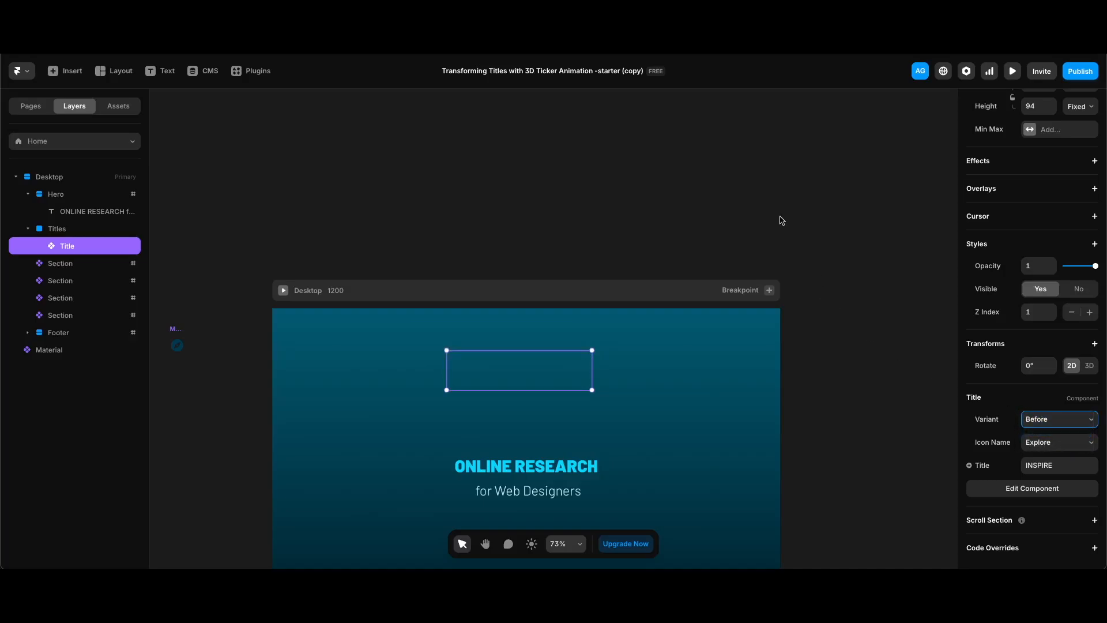
# Step: Add a Scroll Variant effect to the Title instance, triggered by Section in View, changing to Active at section #1
pyautogui.scroll(3, 1013, 309)
pyautogui.click(1014, 309)
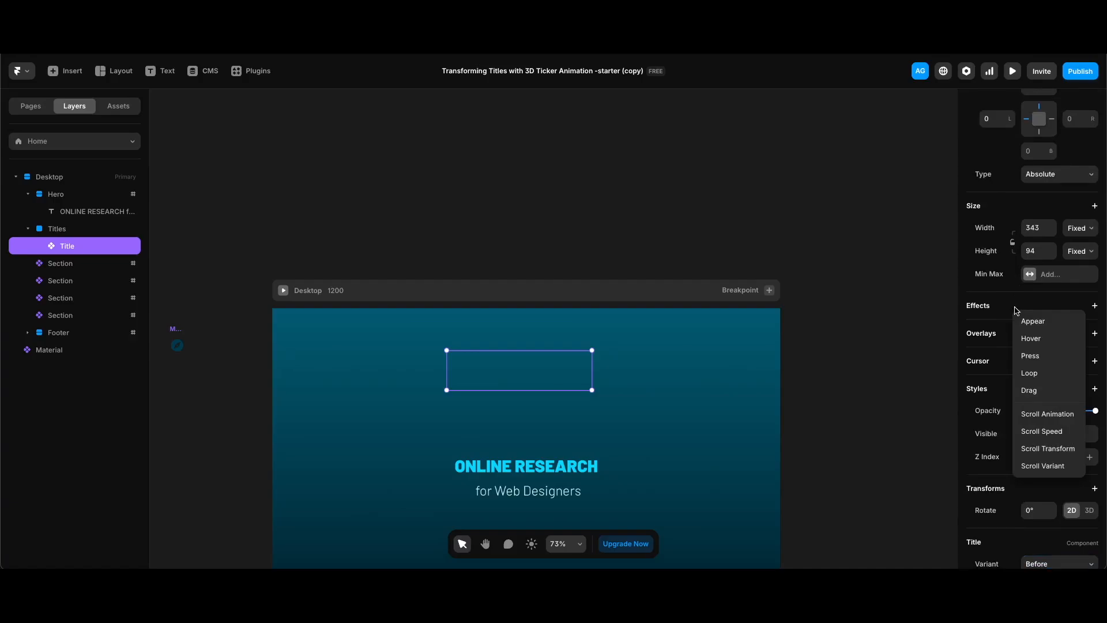
pyautogui.click(1044, 465)
pyautogui.click(901, 359)
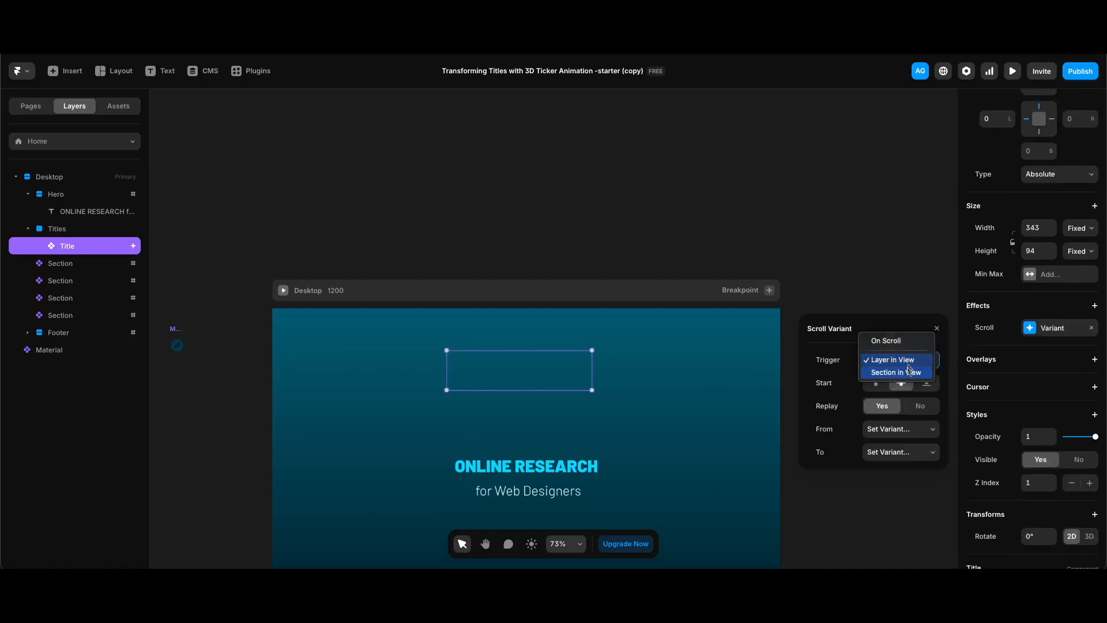
pyautogui.click(909, 372)
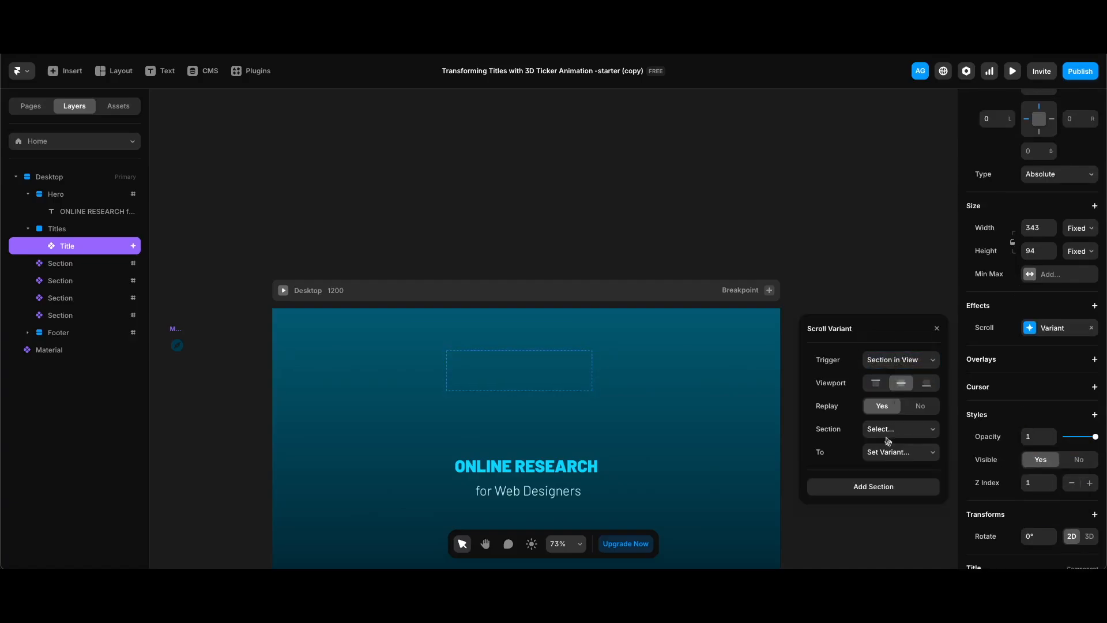
pyautogui.click(883, 429)
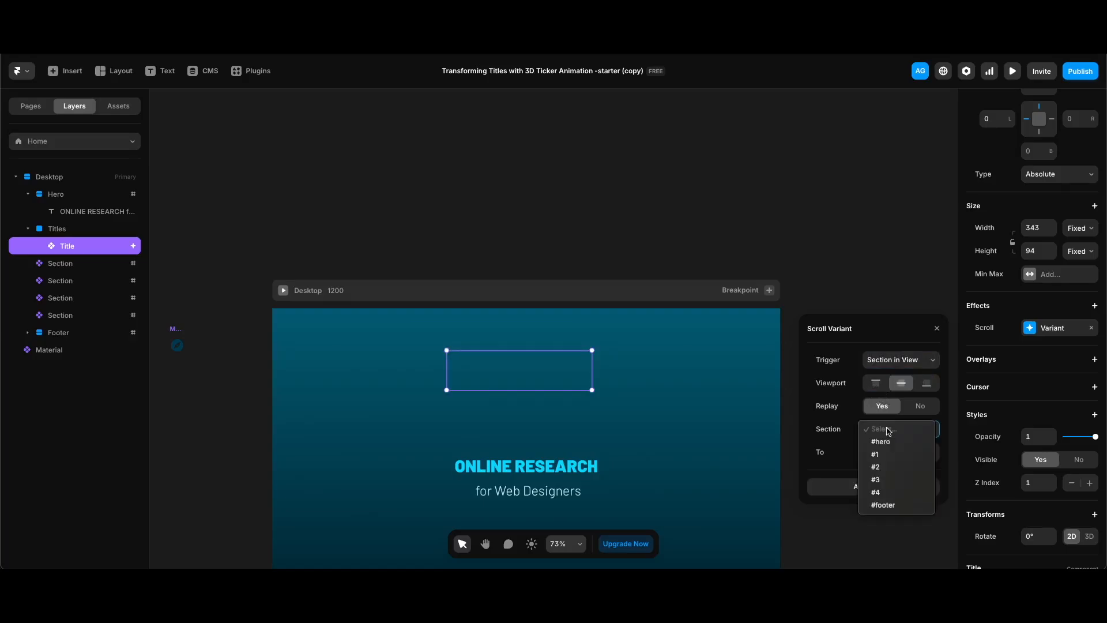
pyautogui.click(888, 455)
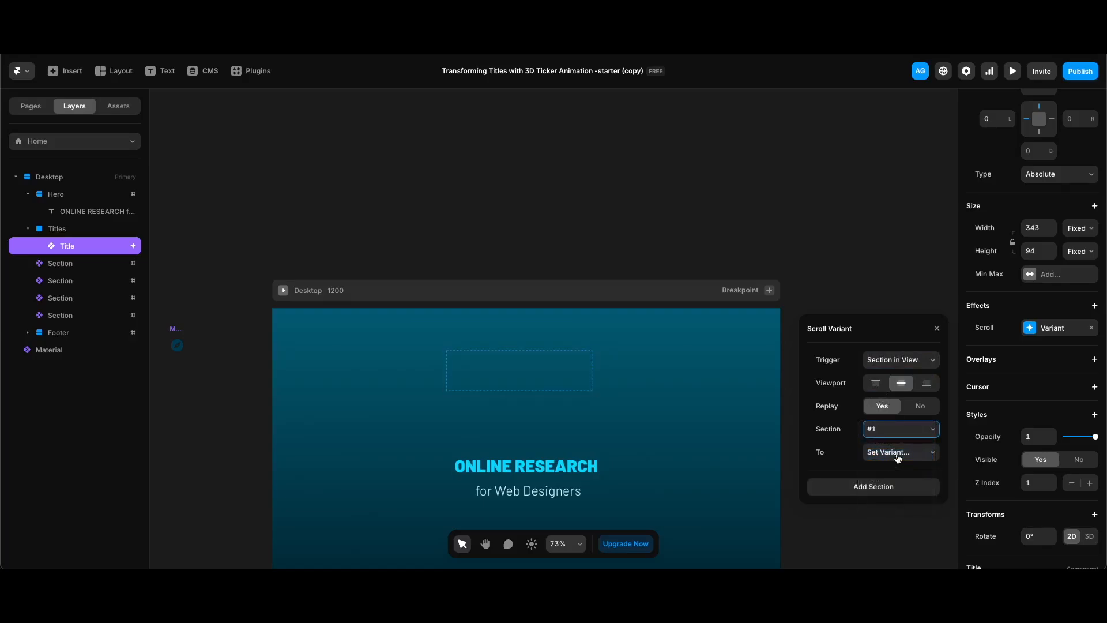
pyautogui.click(897, 453)
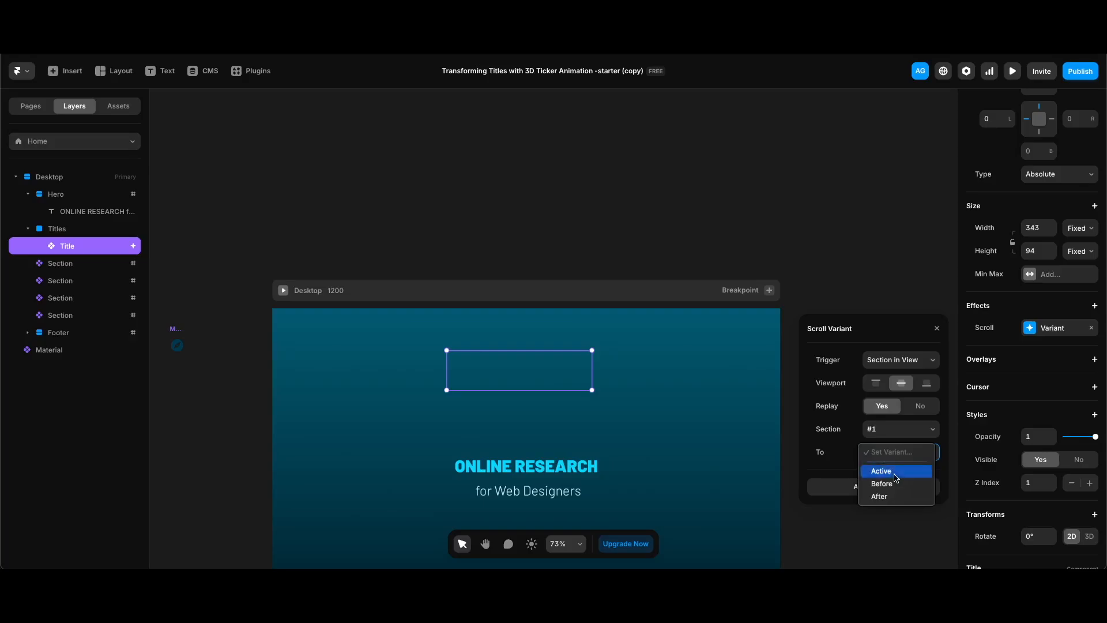
pyautogui.click(893, 477)
# Step: Preview the page and scroll between the hero and the first section to check the title transition
pyautogui.scroll(-8, 714, 423)
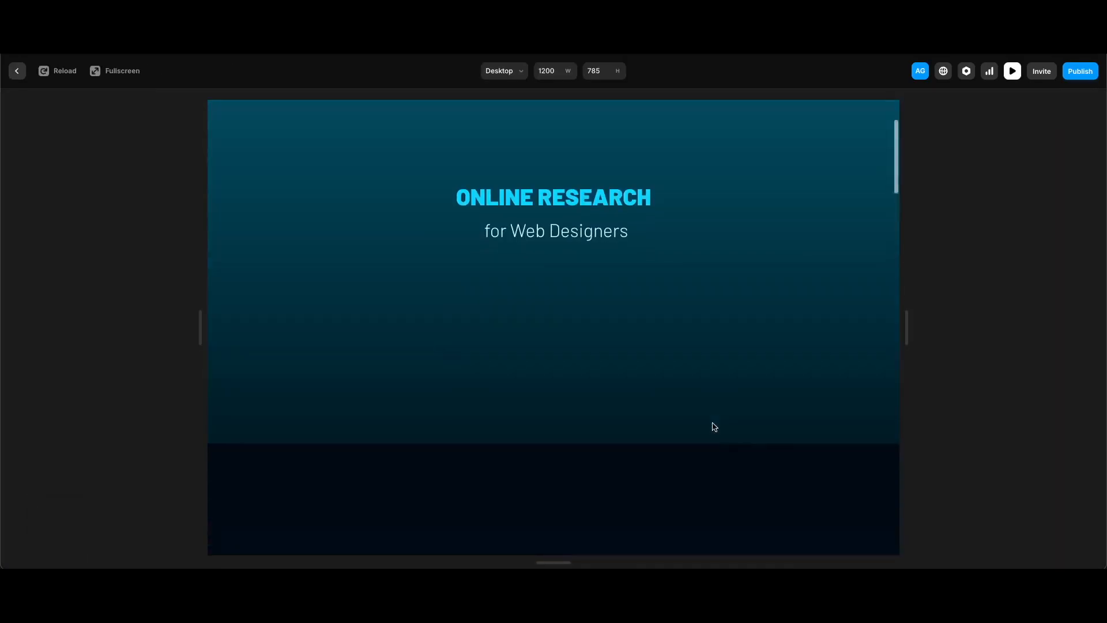
pyautogui.scroll(7, 714, 423)
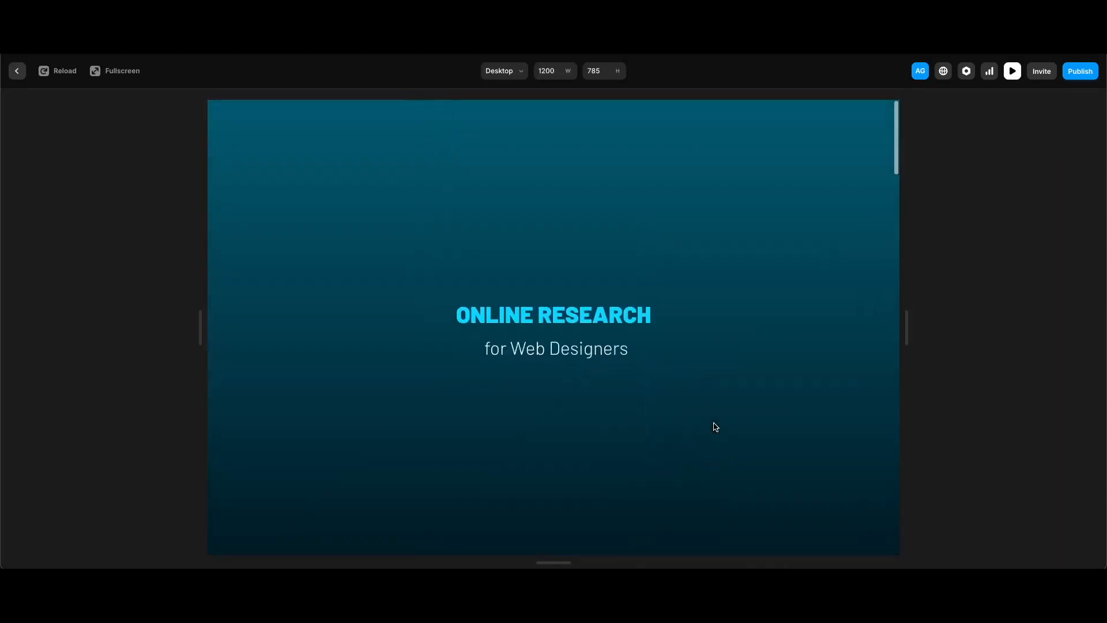
pyautogui.scroll(-5, 715, 427)
pyautogui.scroll(5, 715, 427)
pyautogui.scroll(-5, 715, 426)
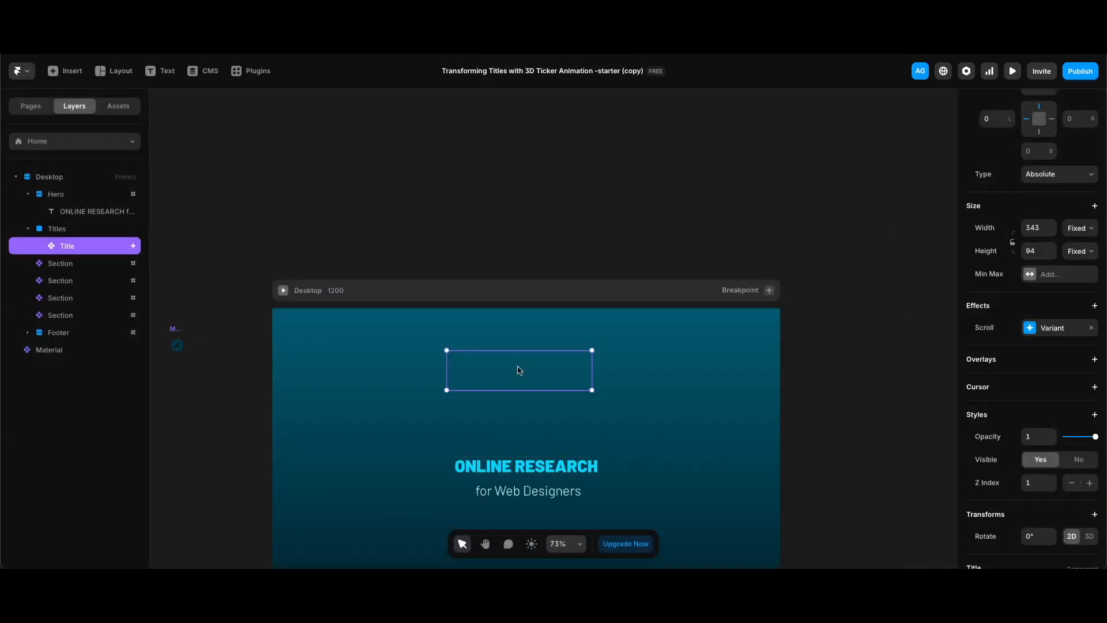
# Step: Open the Title component and set the Active variant's spring transition time to 1.5 s
pyautogui.doubleClick(519, 370)
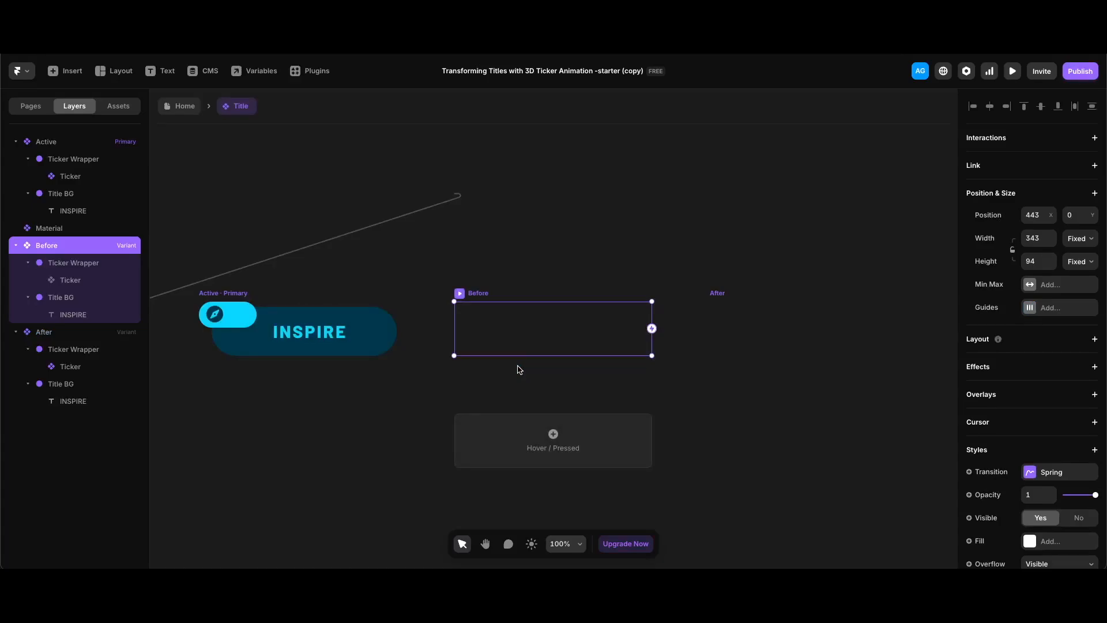
pyautogui.click(61, 145)
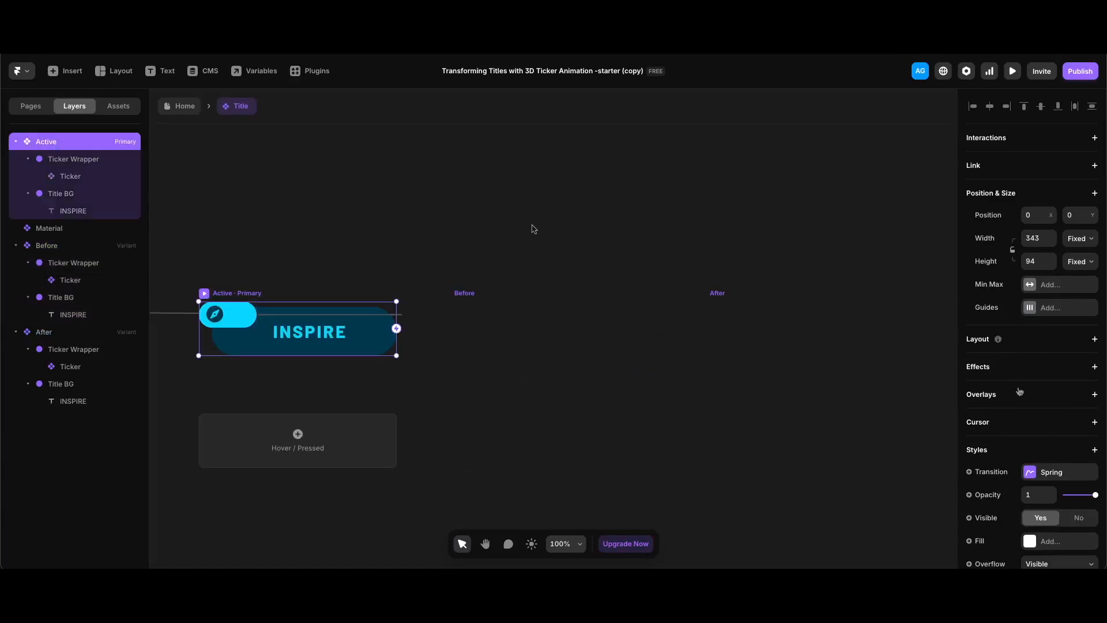
pyautogui.click(1051, 474)
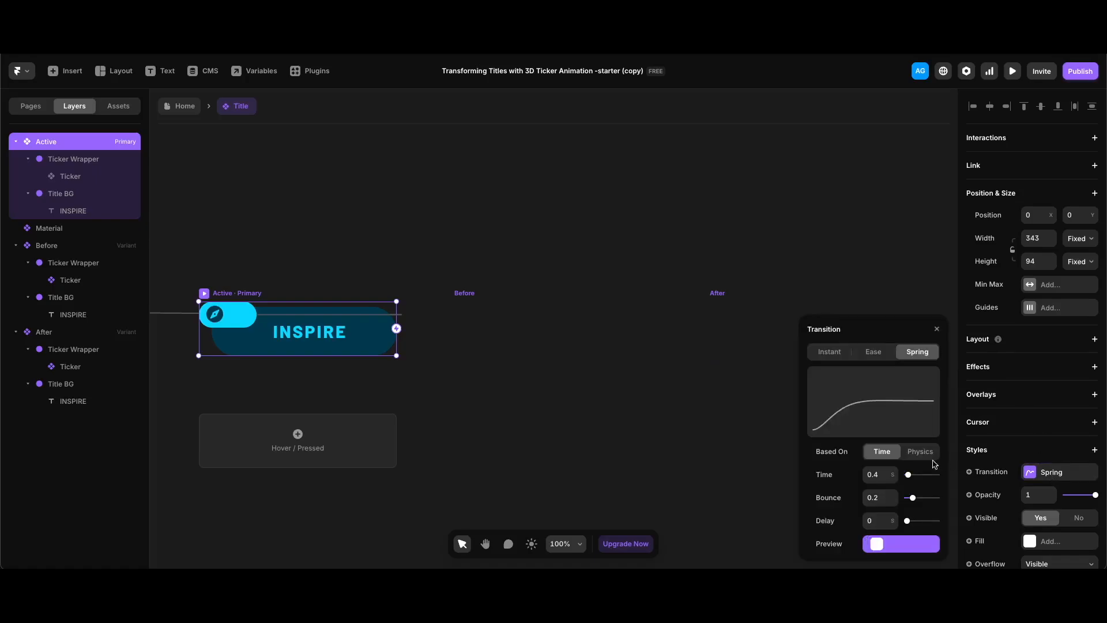
pyautogui.click(878, 475)
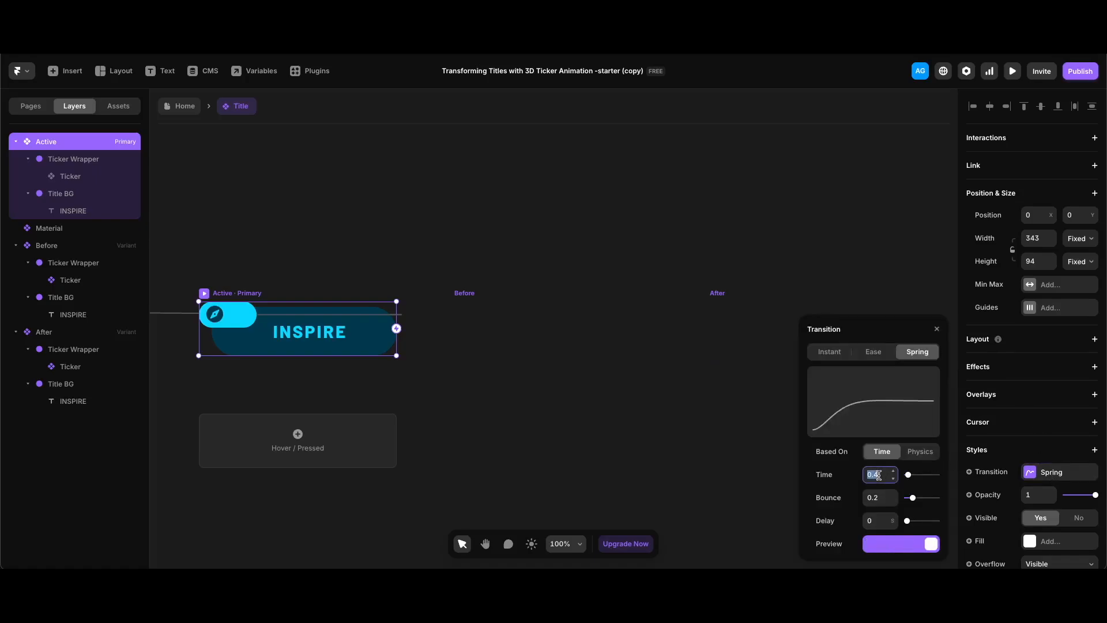
pyautogui.write('1.5')
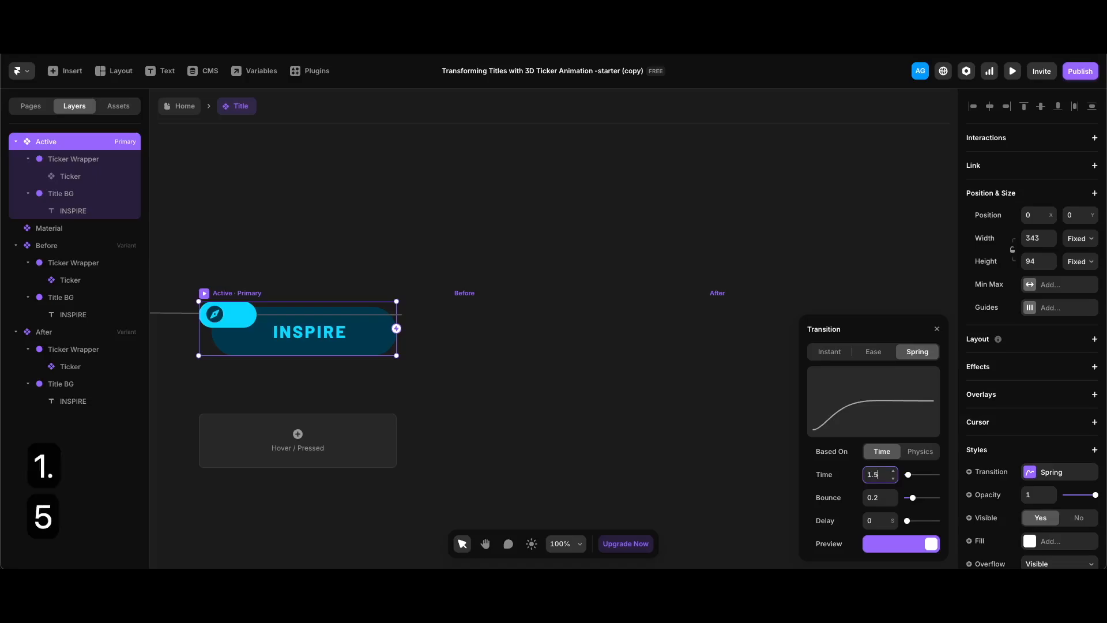
pyautogui.press('Return')
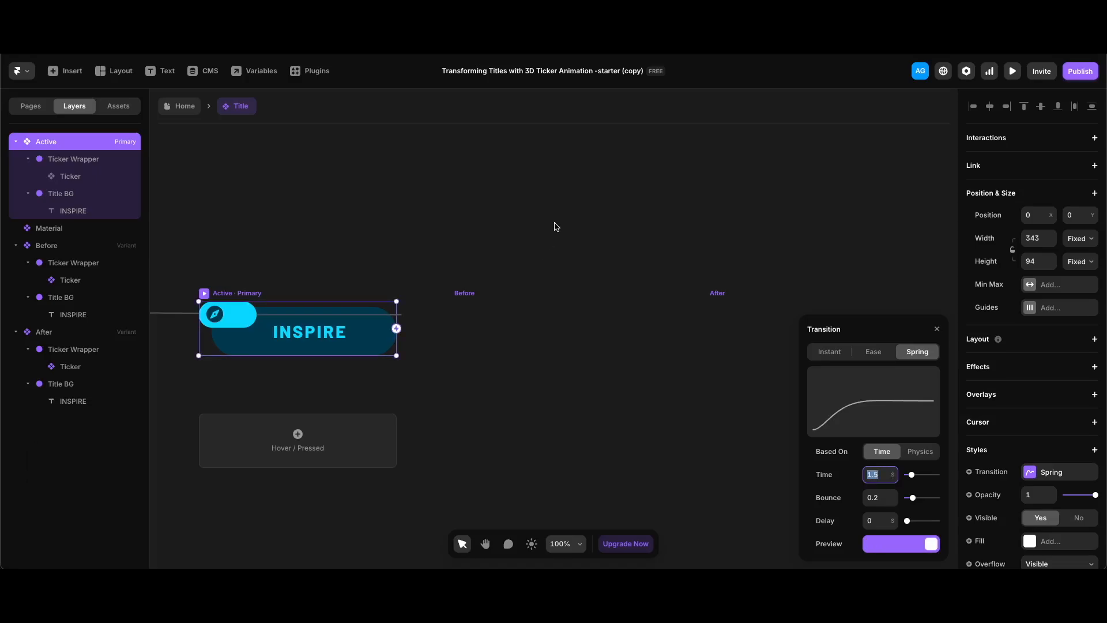
# Step: Return to the Home page, preview it and scroll to the first section to check the slower title transition
pyautogui.press('Escape')
pyautogui.press('super+p')
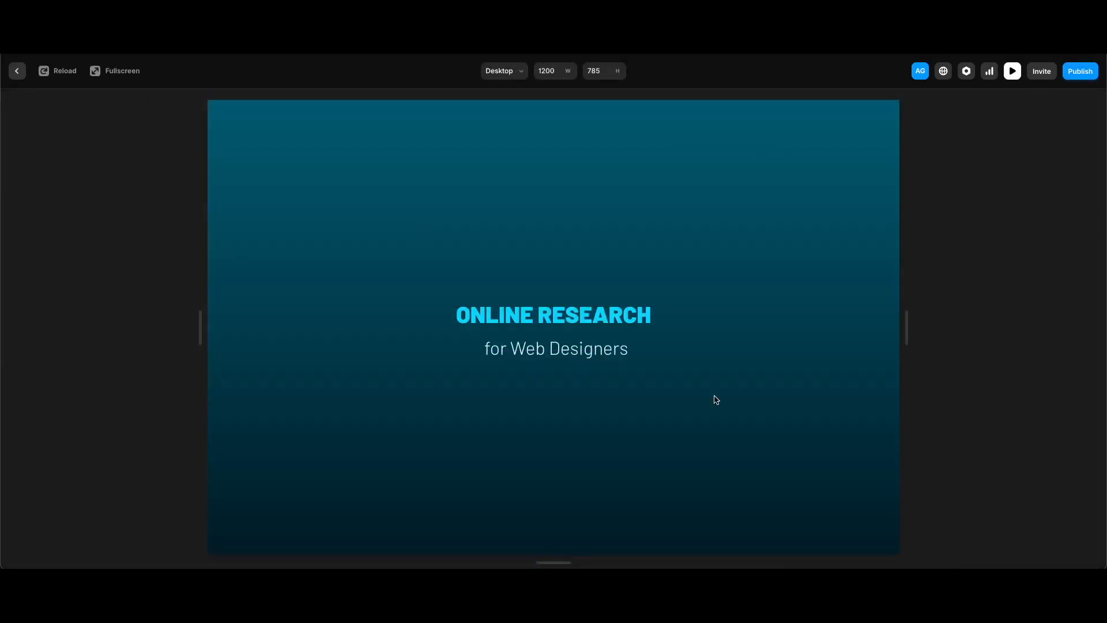
pyautogui.scroll(-5, 716, 400)
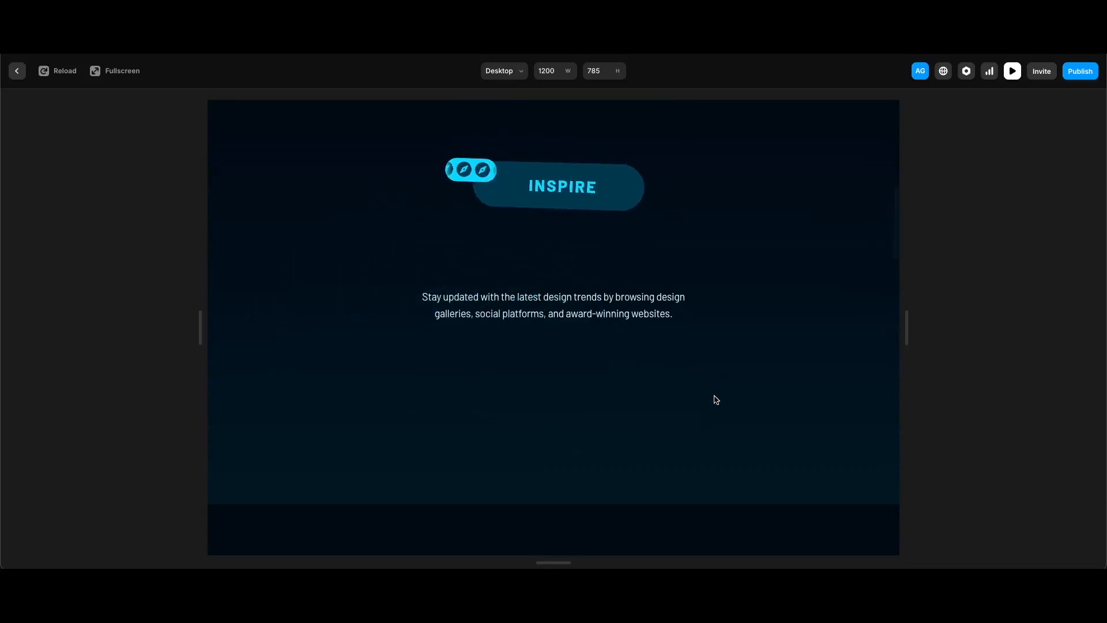
# Step: Scroll the preview back to the hero and down to the first section to recheck the title transition, then close it
pyautogui.scroll(5, 716, 400)
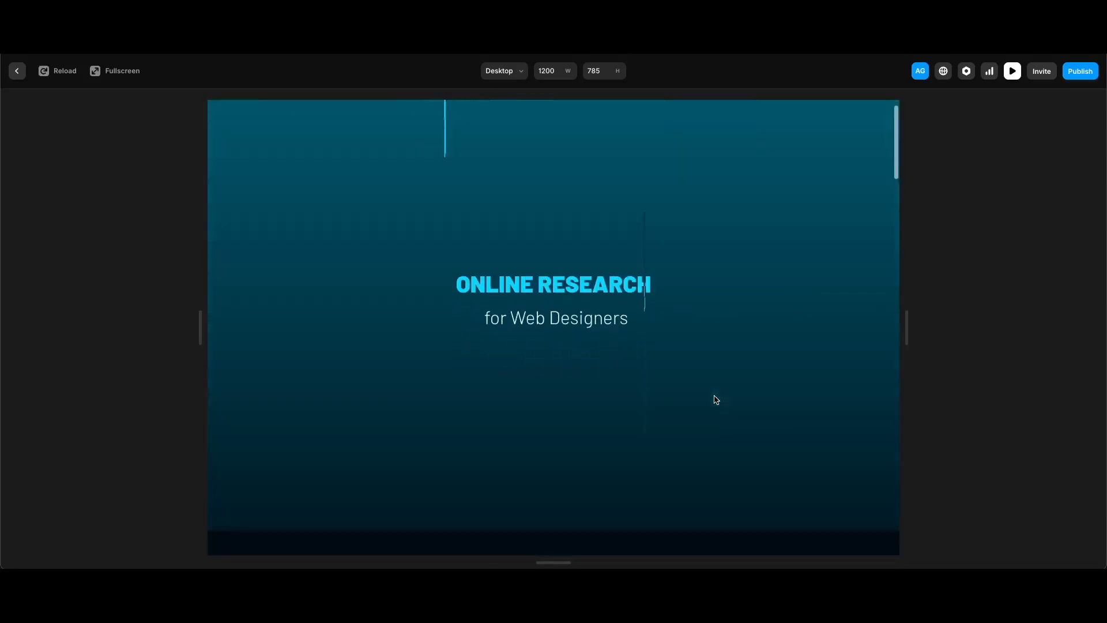
pyautogui.scroll(-5, 716, 399)
pyautogui.press('Escape')
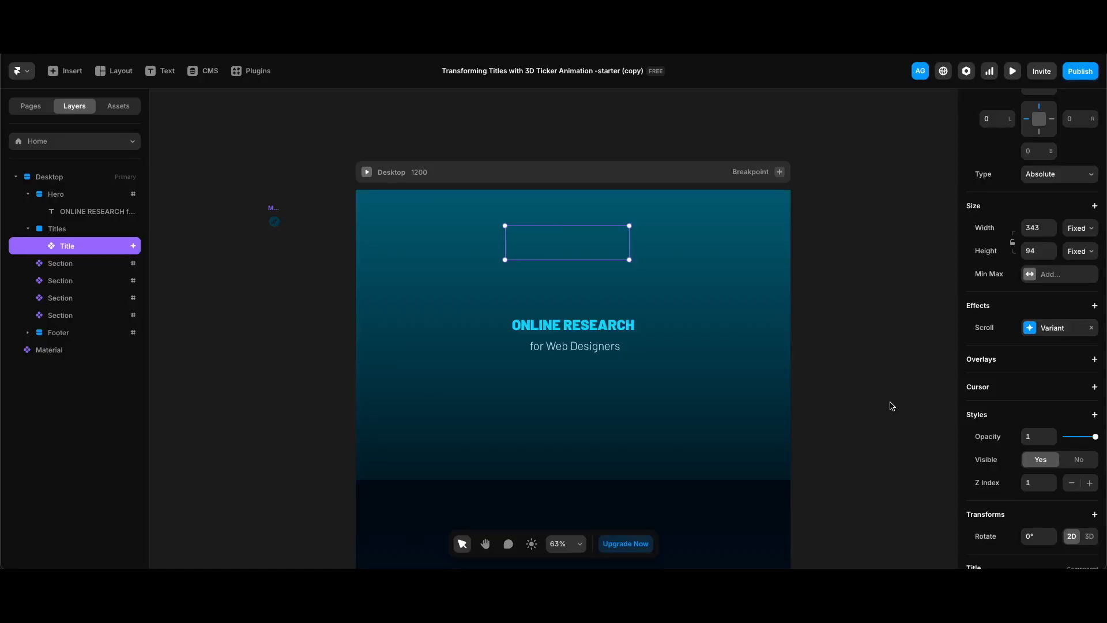
# Step: Remove the Scroll Variant effect from the Title instance and convert its parent Titles frame into a component
pyautogui.click(1091, 328)
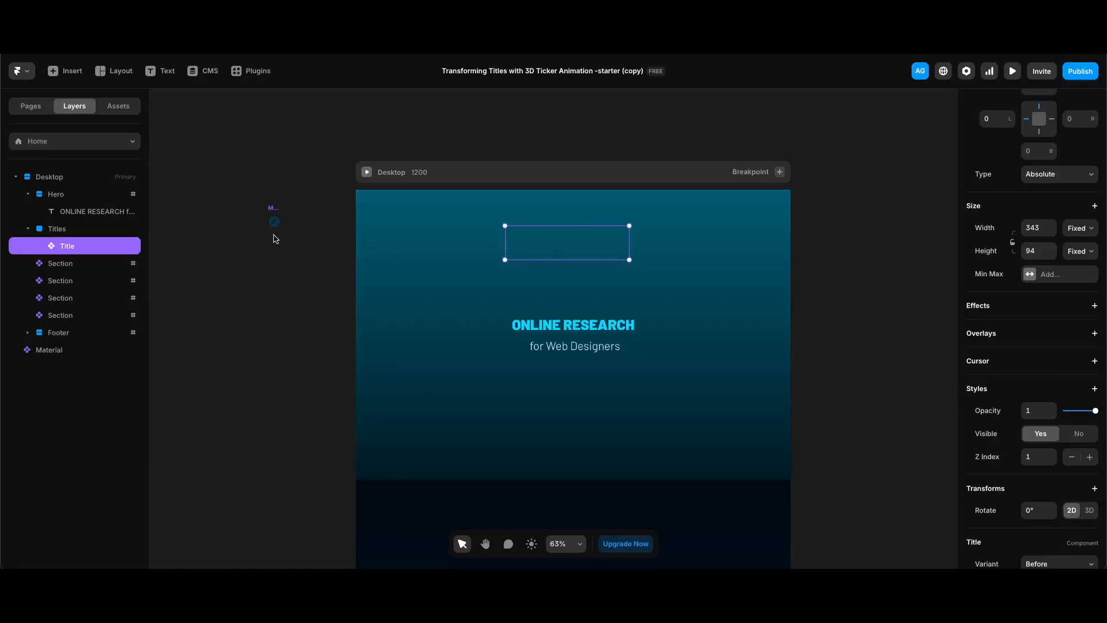
pyautogui.click(81, 230)
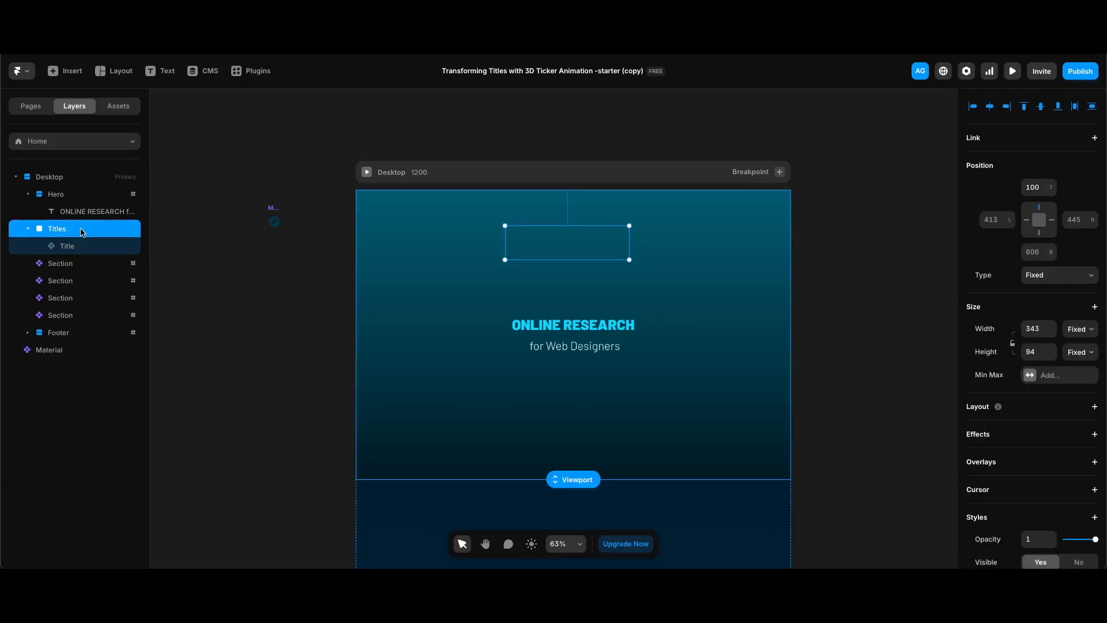
pyautogui.press('alt+super+k')
pyautogui.press('Return')
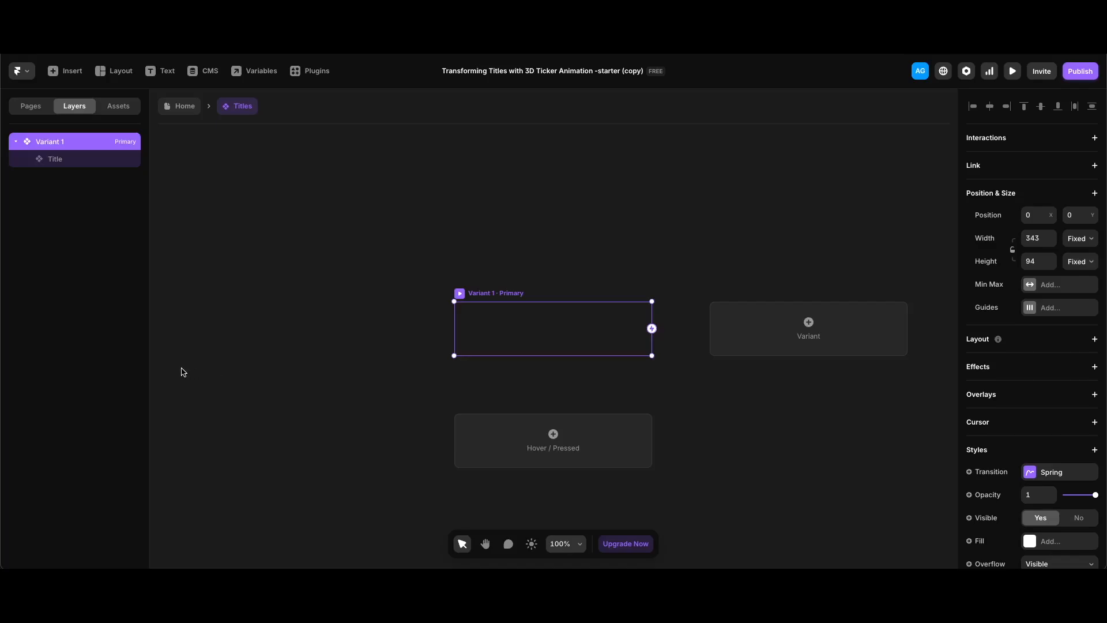
# Step: Rename the nested Title layer in Variant 1 as T1 and duplicate it into T2, T3 and T4
pyautogui.click(56, 161)
pyautogui.doubleClick(55, 160)
pyautogui.write('T')
pyautogui.press('Return')
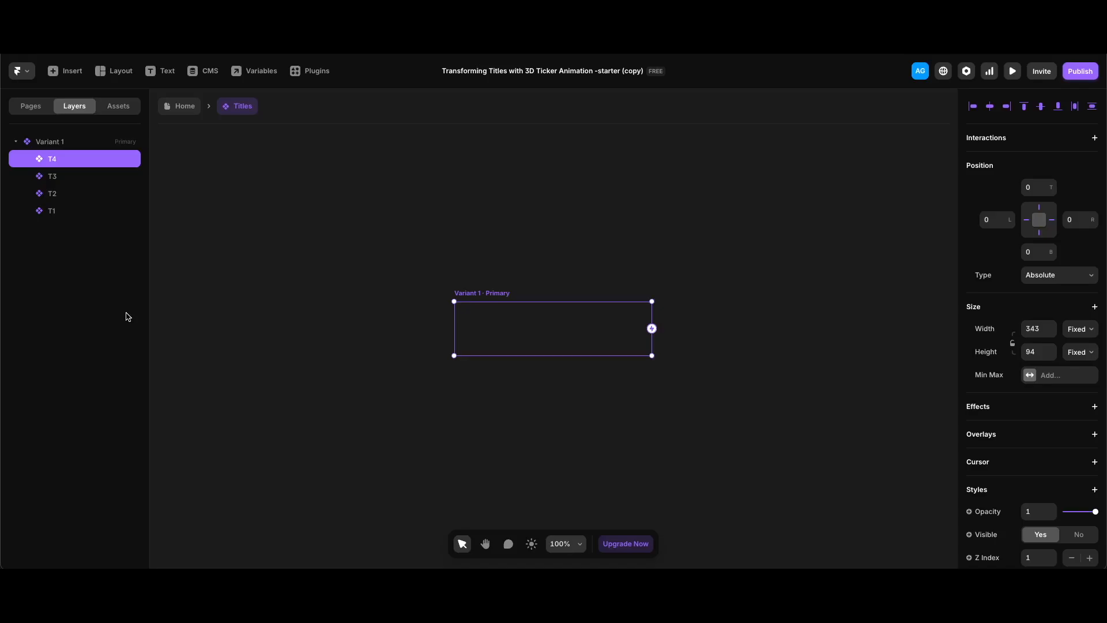
# Step: Duplicate Variant 1 of the Titles component and rename the copy Variant 1-2
pyautogui.click(79, 146)
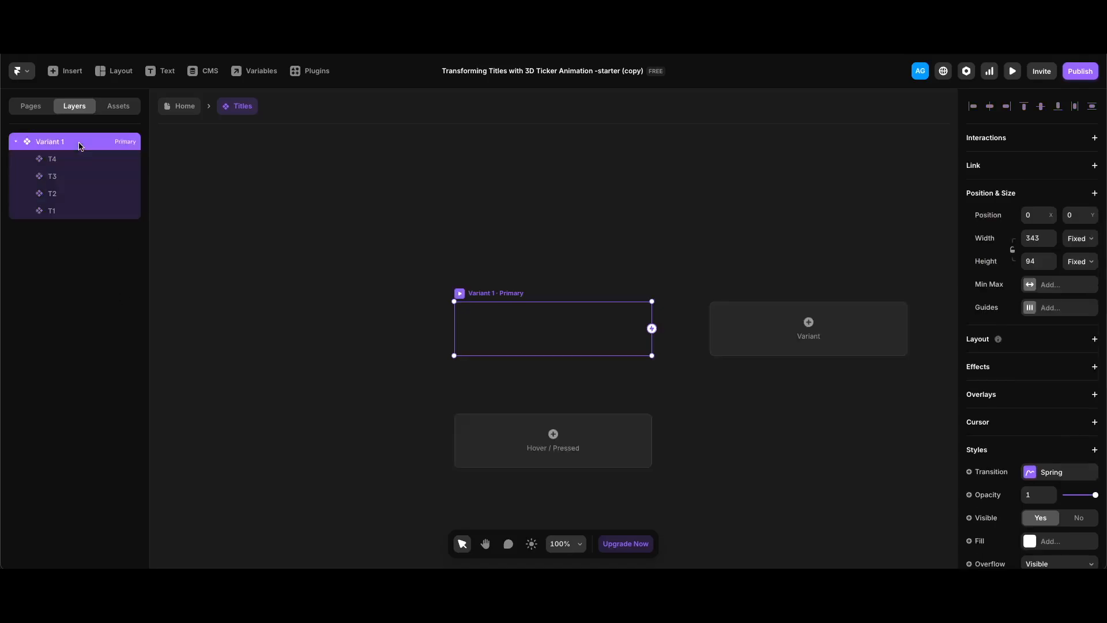
pyautogui.press('super+d')
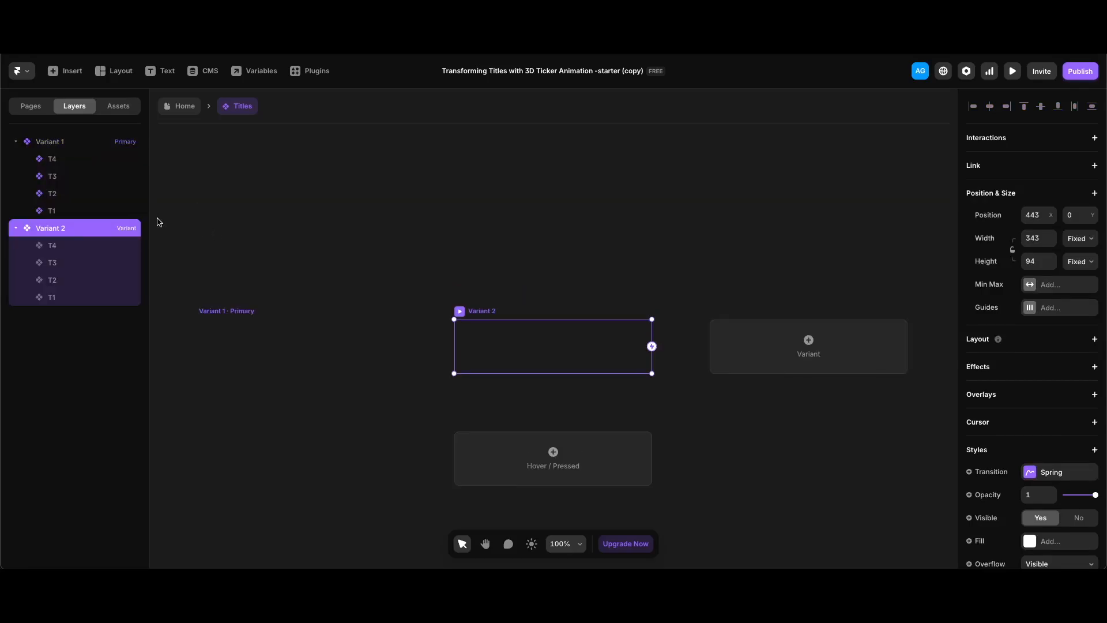
pyautogui.doubleClick(59, 228)
pyautogui.press('BackSpace')
pyautogui.write('1-2')
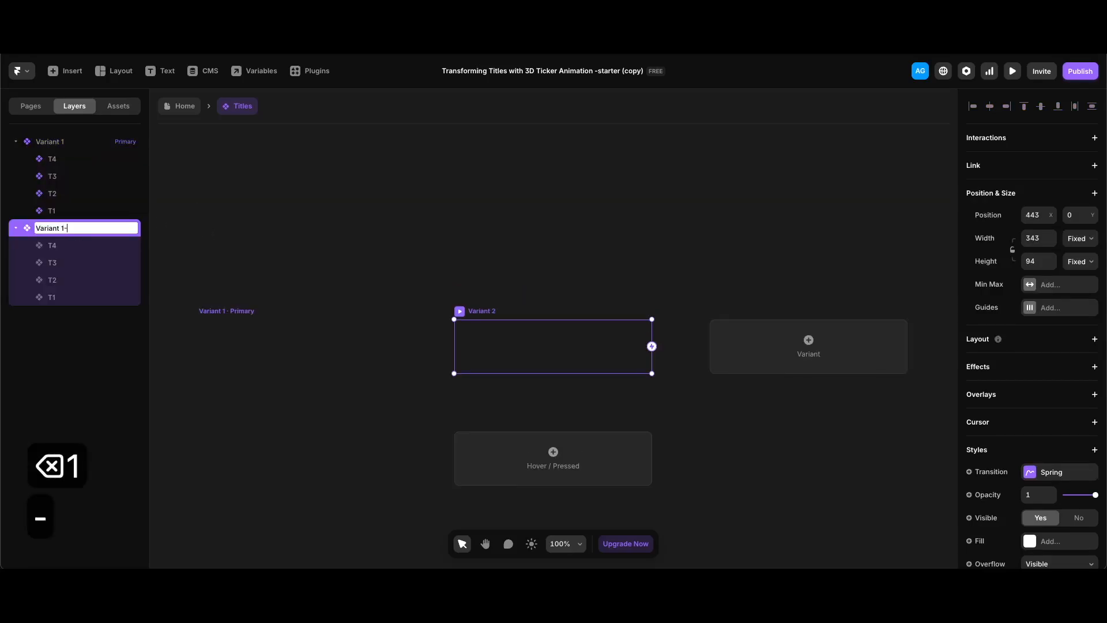
pyautogui.press('Return')
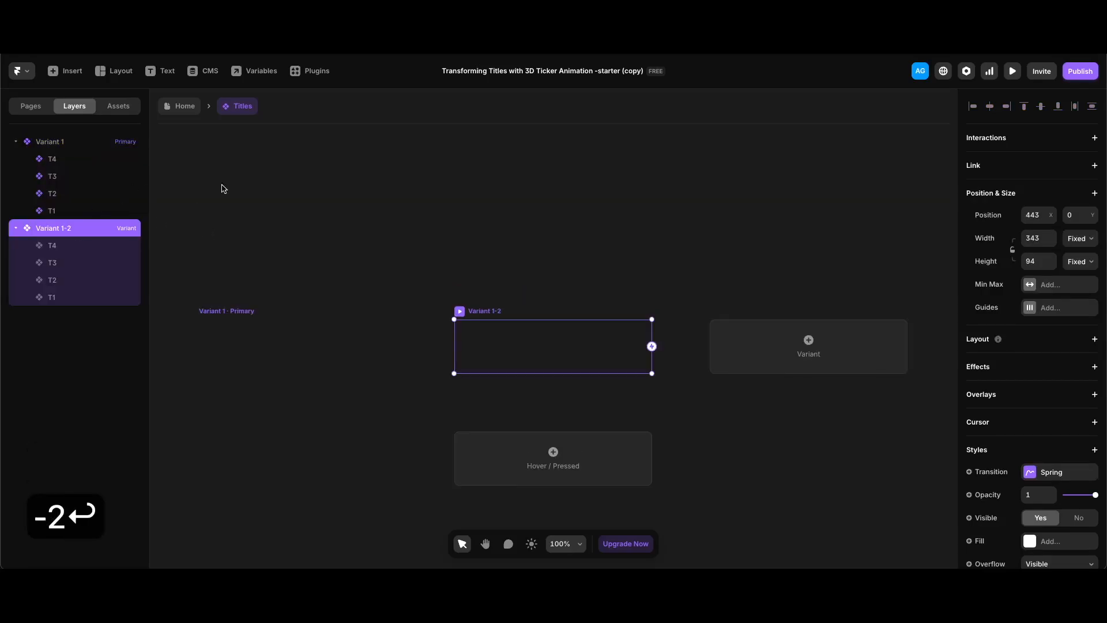
# Step: Set the T1 title in Variant 1-2 to the Active variant
pyautogui.click(64, 298)
pyautogui.scroll(-4, 996, 511)
pyautogui.click(1063, 446)
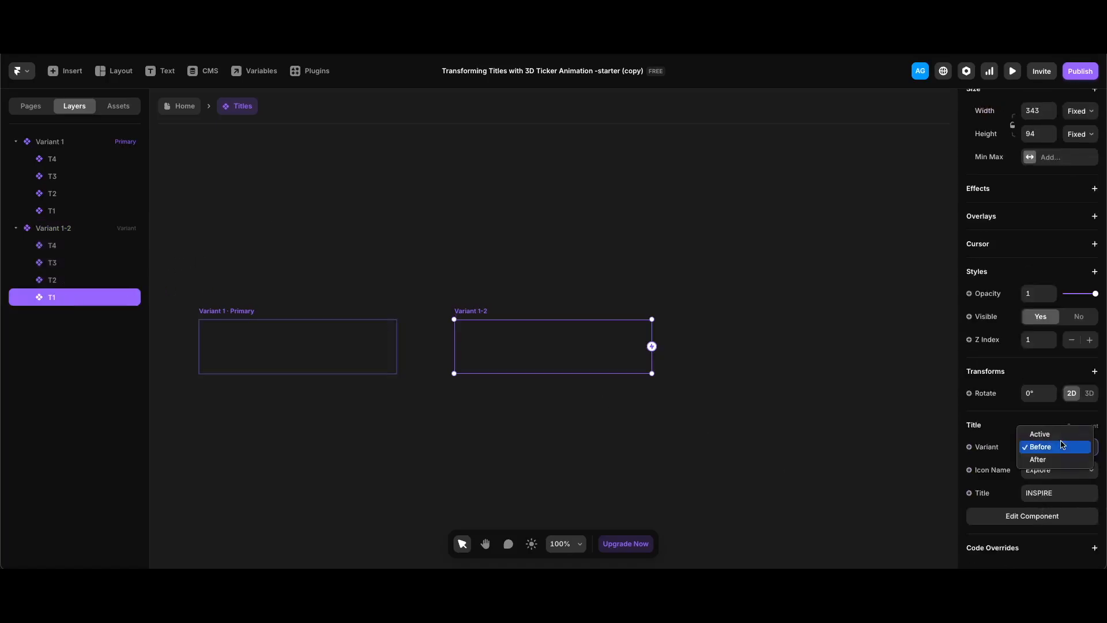
pyautogui.click(1058, 434)
# Step: Duplicate Variant 1-2 and rename the copy Variant 2
pyautogui.click(65, 230)
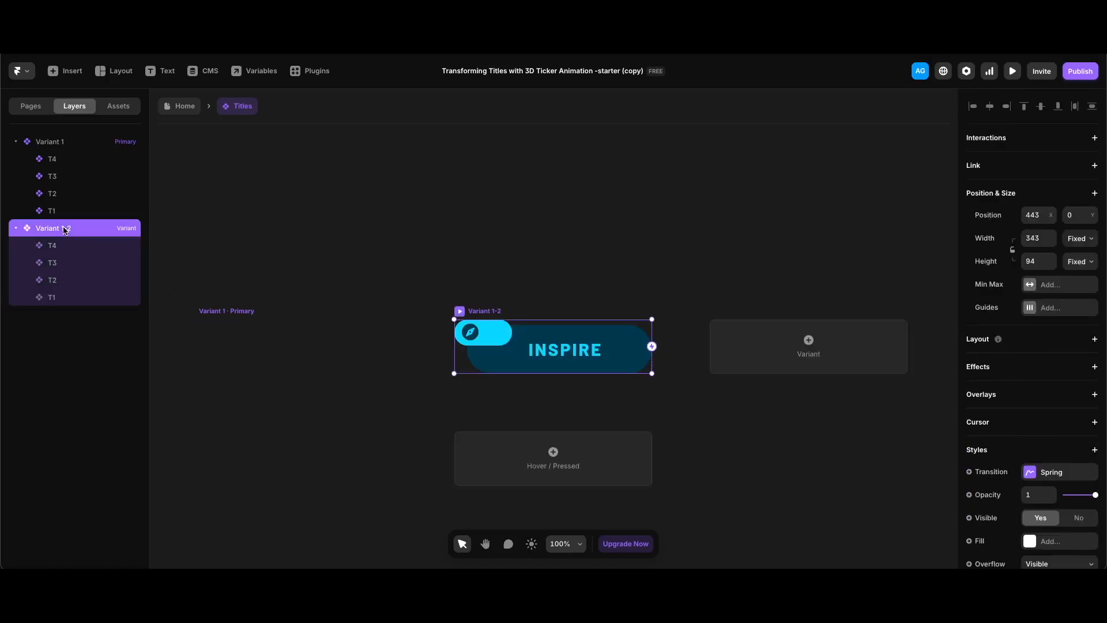
pyautogui.press('super+d')
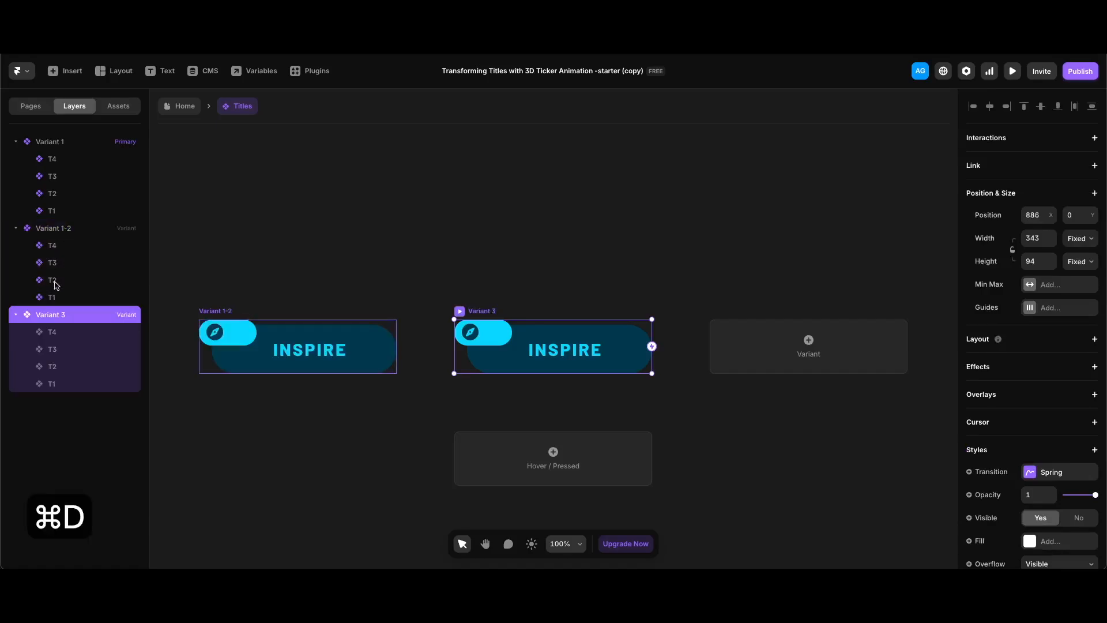
pyautogui.doubleClick(66, 314)
pyautogui.press('BackSpace')
pyautogui.write('2')
pyautogui.press('Return')
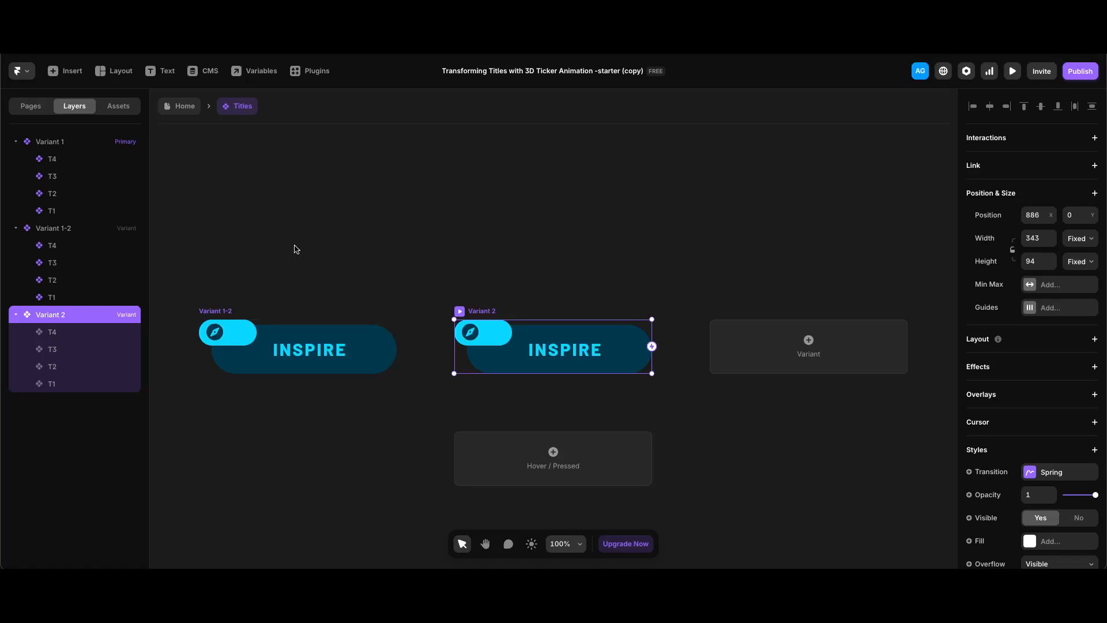
# Step: In Variant 2, set the T1 title to the After variant and the T2 title to Active
pyautogui.click(62, 383)
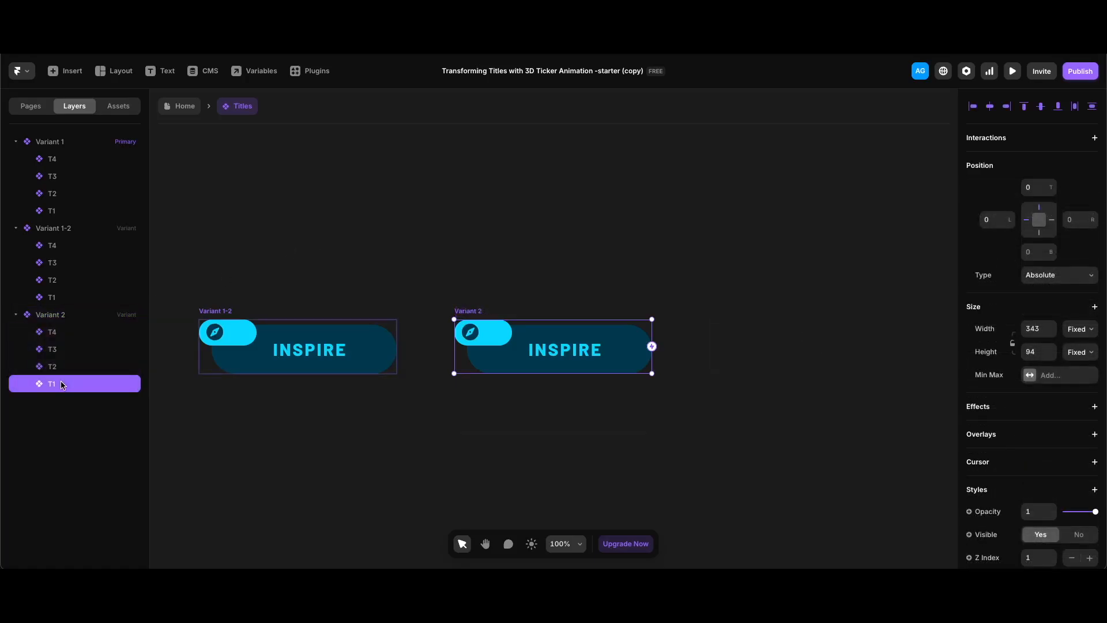
pyautogui.scroll(-4, 1035, 491)
pyautogui.click(1056, 446)
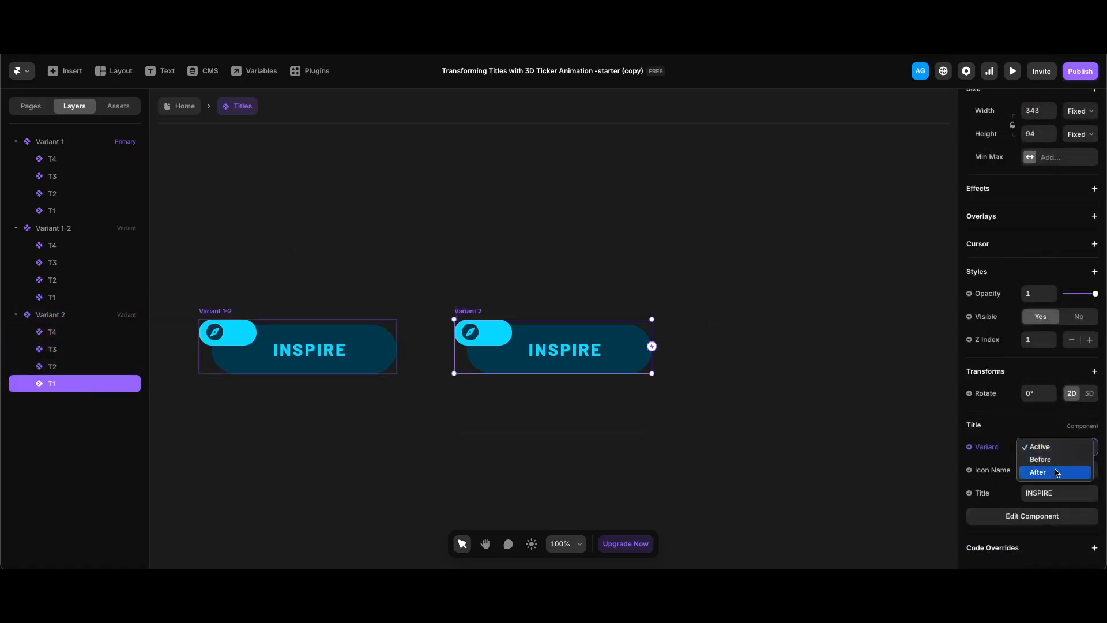
pyautogui.click(1056, 472)
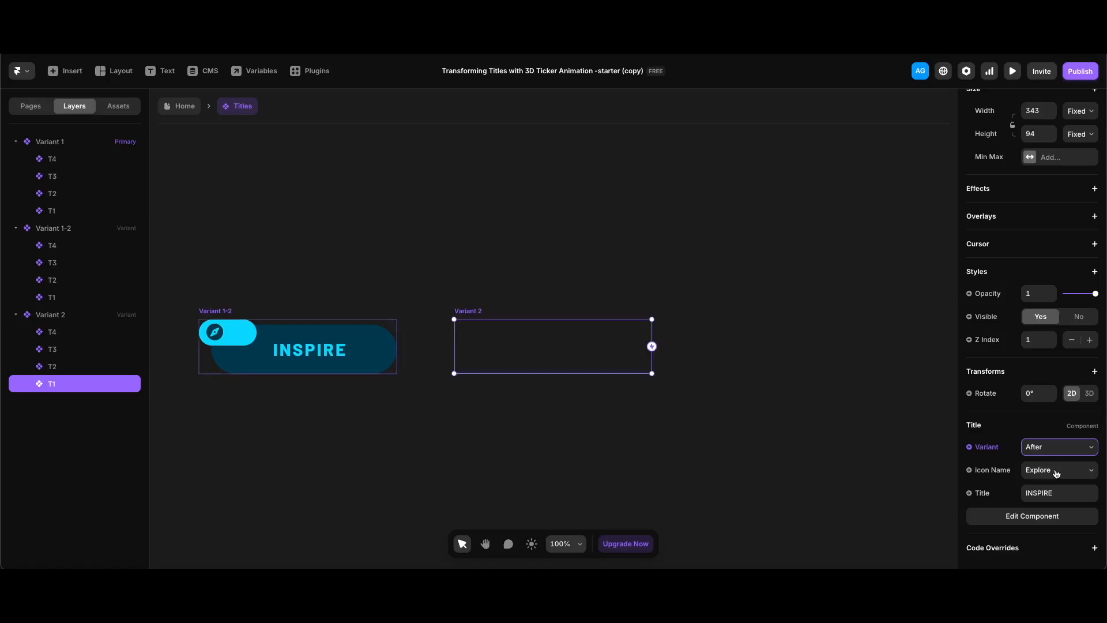
pyautogui.click(75, 369)
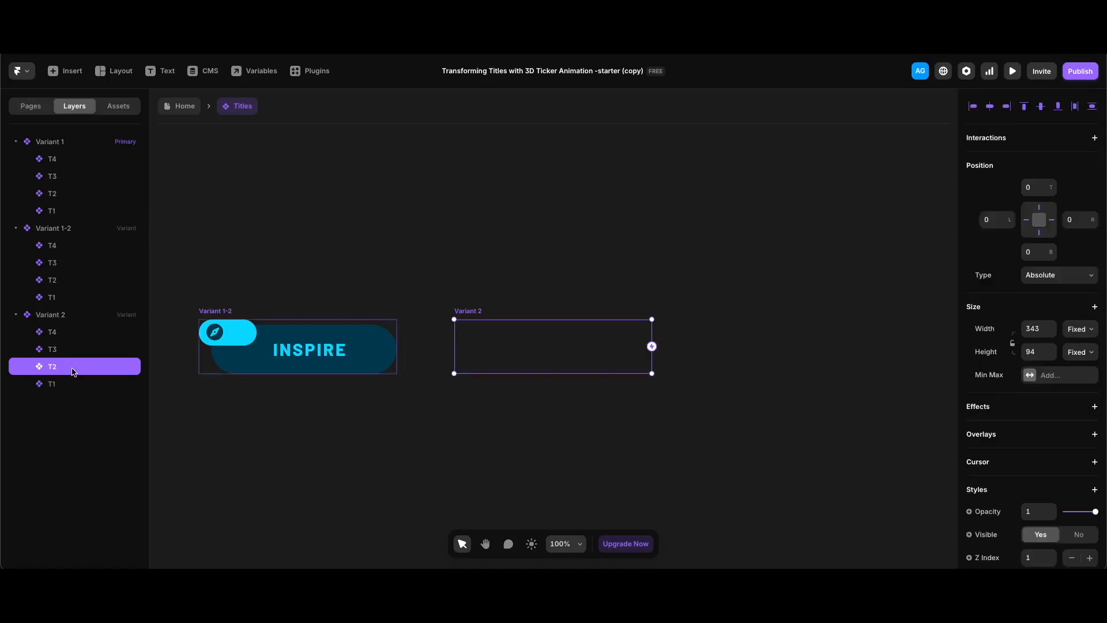
pyautogui.scroll(-4, 1073, 475)
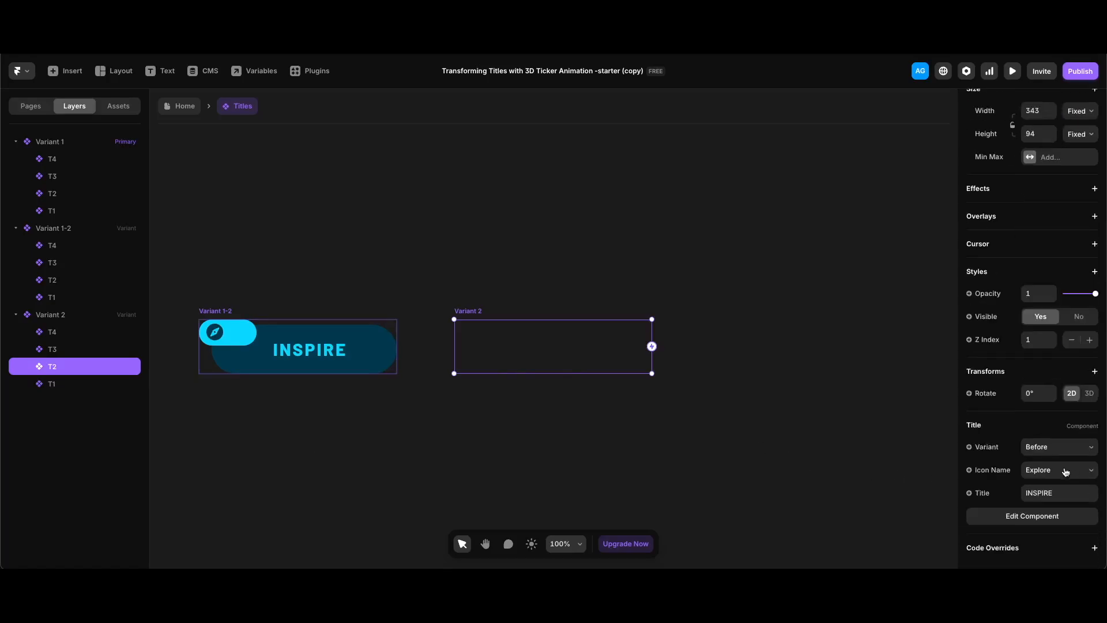
pyautogui.click(1059, 453)
pyautogui.click(1046, 434)
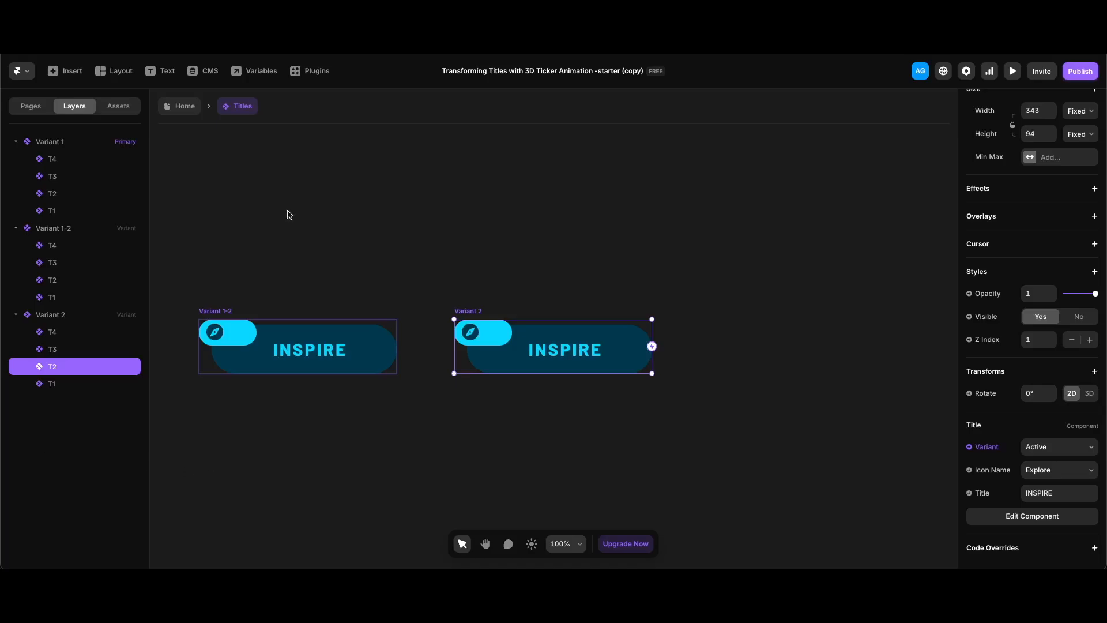
# Step: In primary Variant 1, give the T2 title the Analytics icon and the text ANALYZE
pyautogui.click(63, 195)
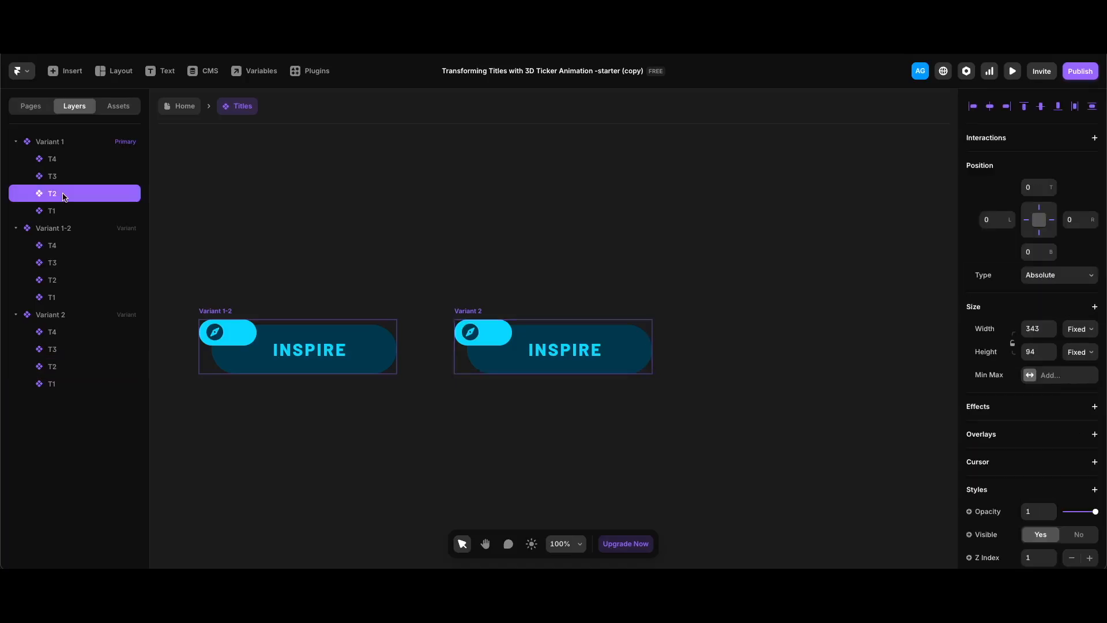
pyautogui.scroll(-4, 1047, 458)
pyautogui.click(1053, 469)
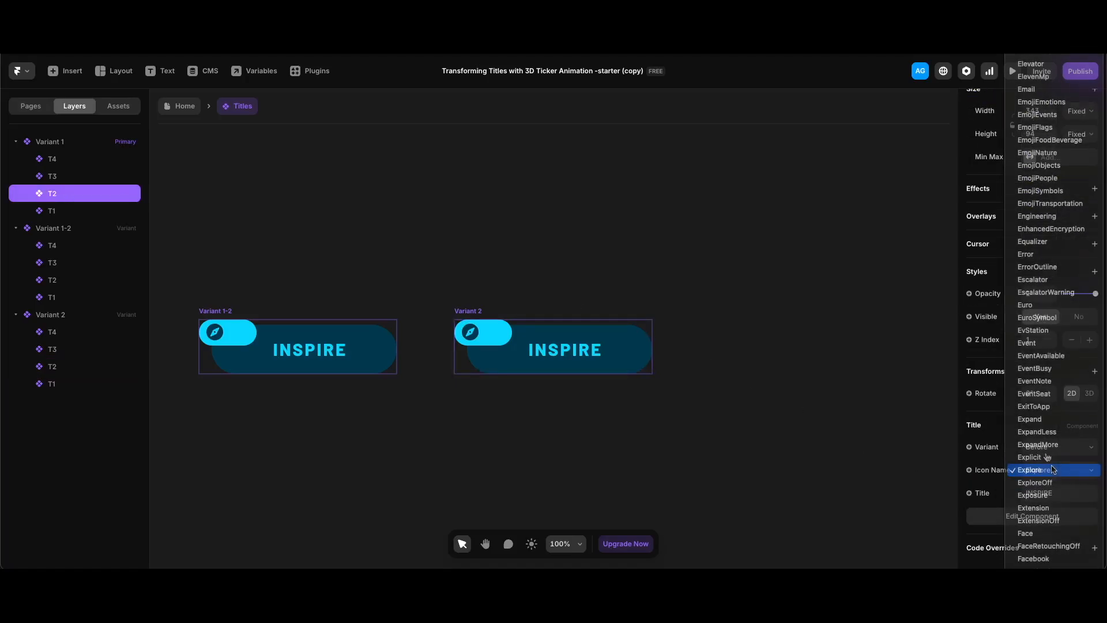
pyautogui.write('analyt')
pyautogui.press('Return')
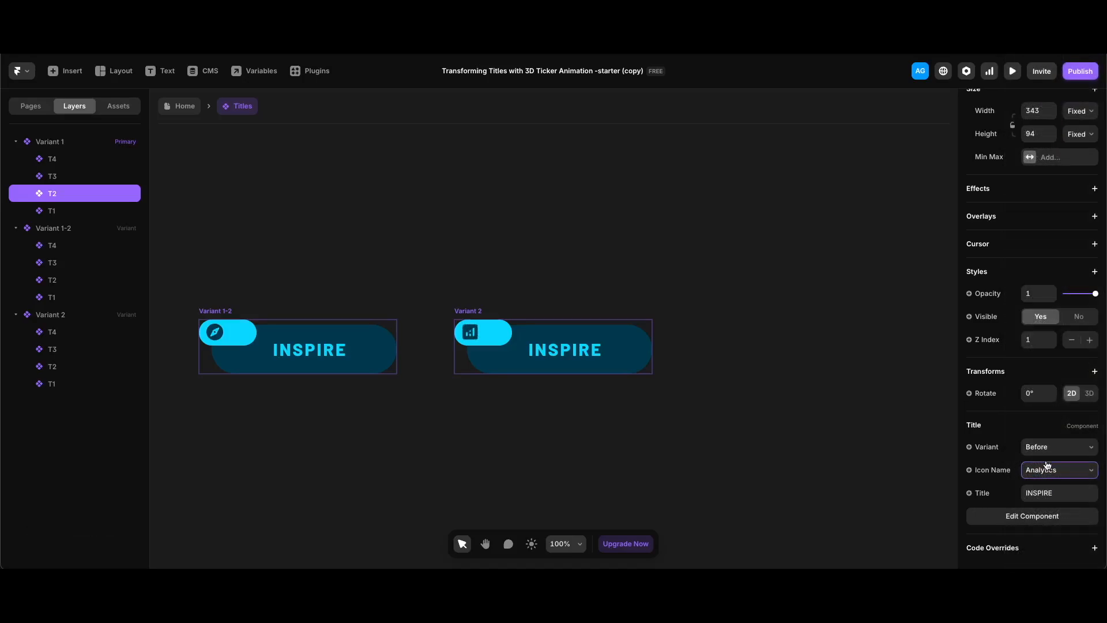
pyautogui.click(1070, 492)
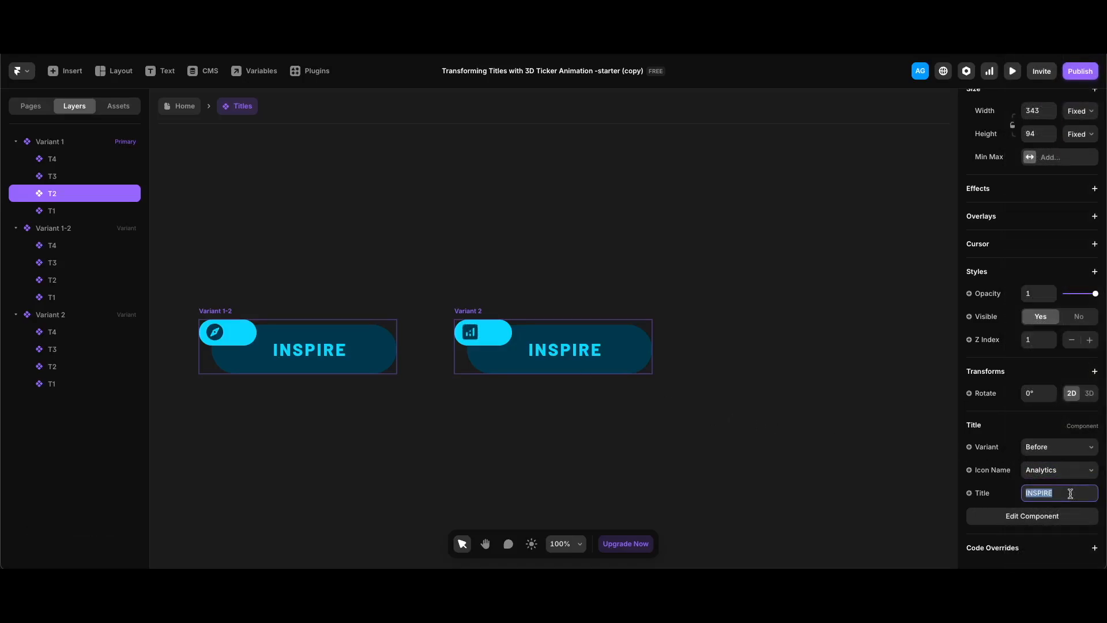
pyautogui.write('ANALYZE')
# Step: Duplicate Variant 2 and rename the copy Variant 3
pyautogui.click(58, 315)
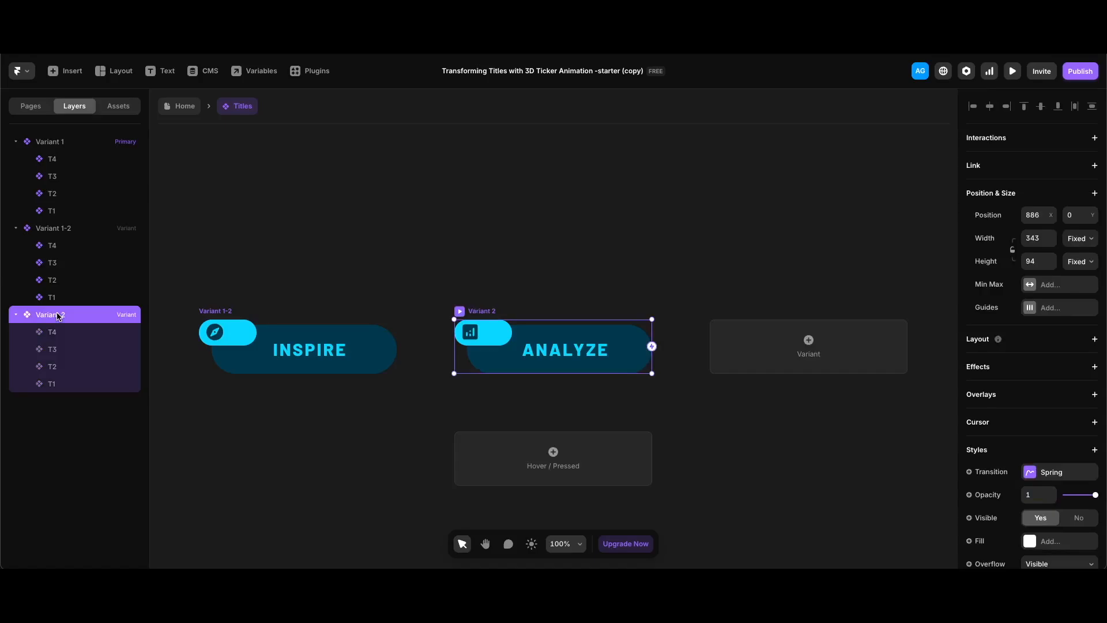
pyautogui.press('super+d')
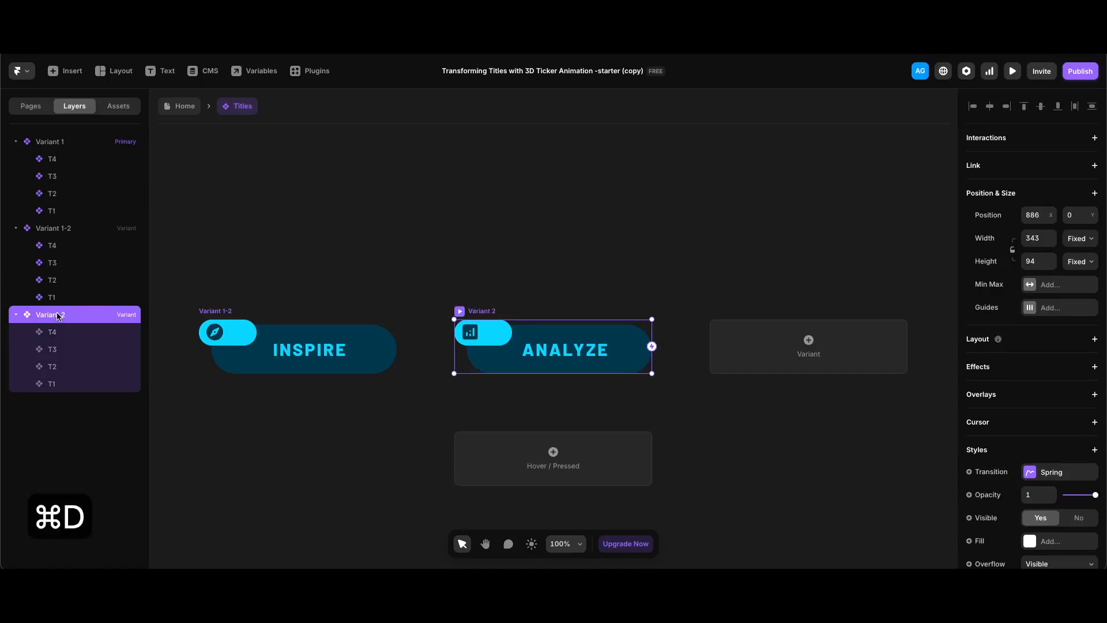
pyautogui.doubleClick(65, 403)
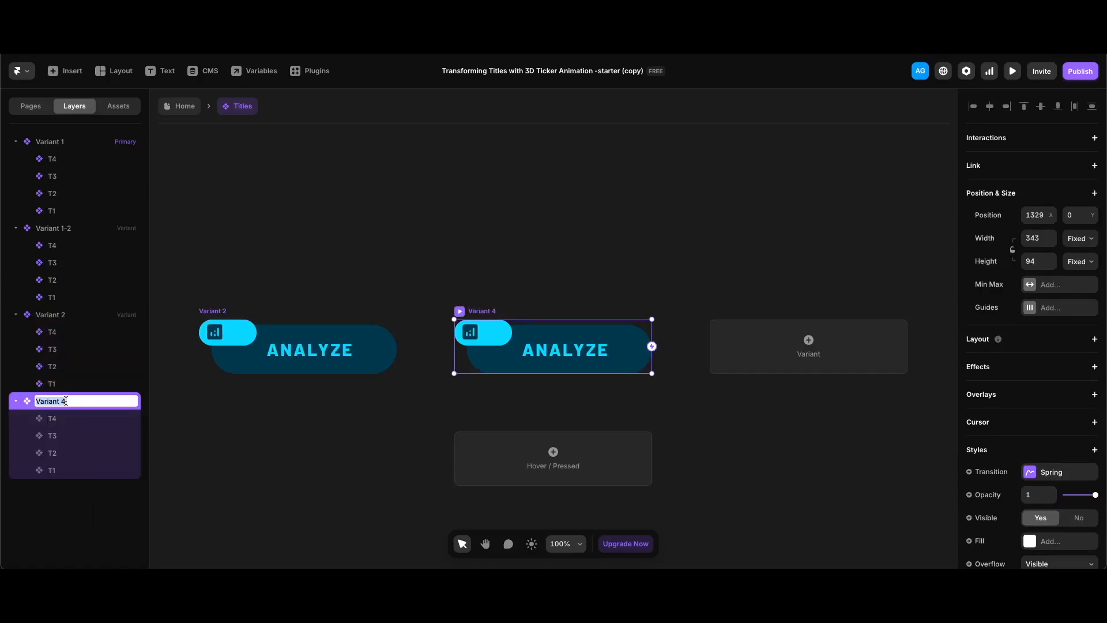
pyautogui.press('BackSpace')
pyautogui.write('3')
pyautogui.press('Return')
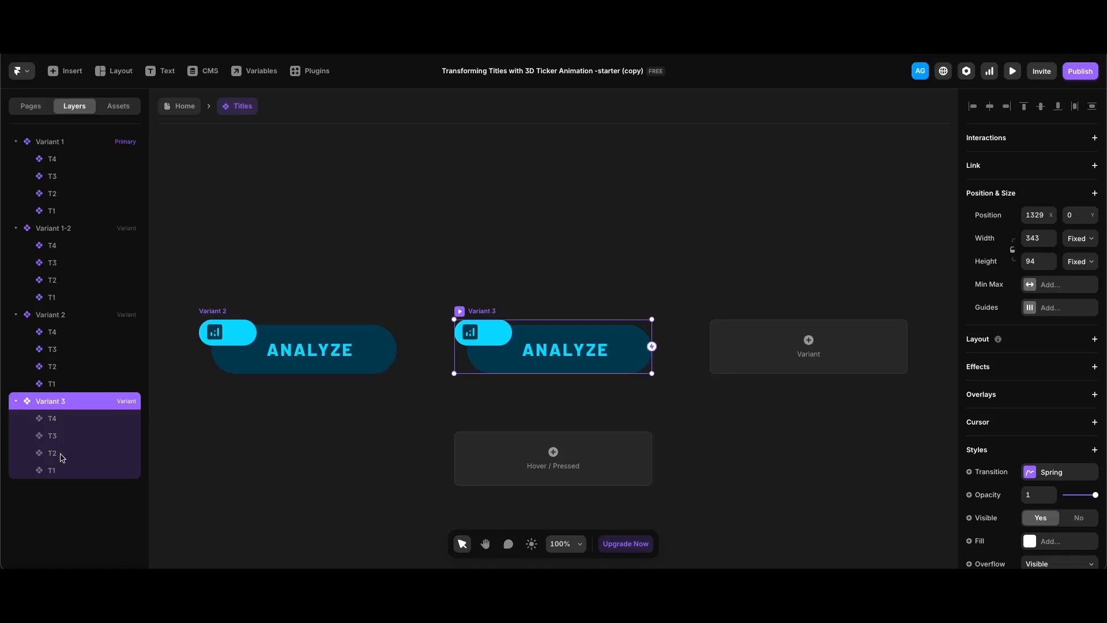
# Step: In Variant 3, set the T2 title to the After variant and the T3 title to Active
pyautogui.click(62, 456)
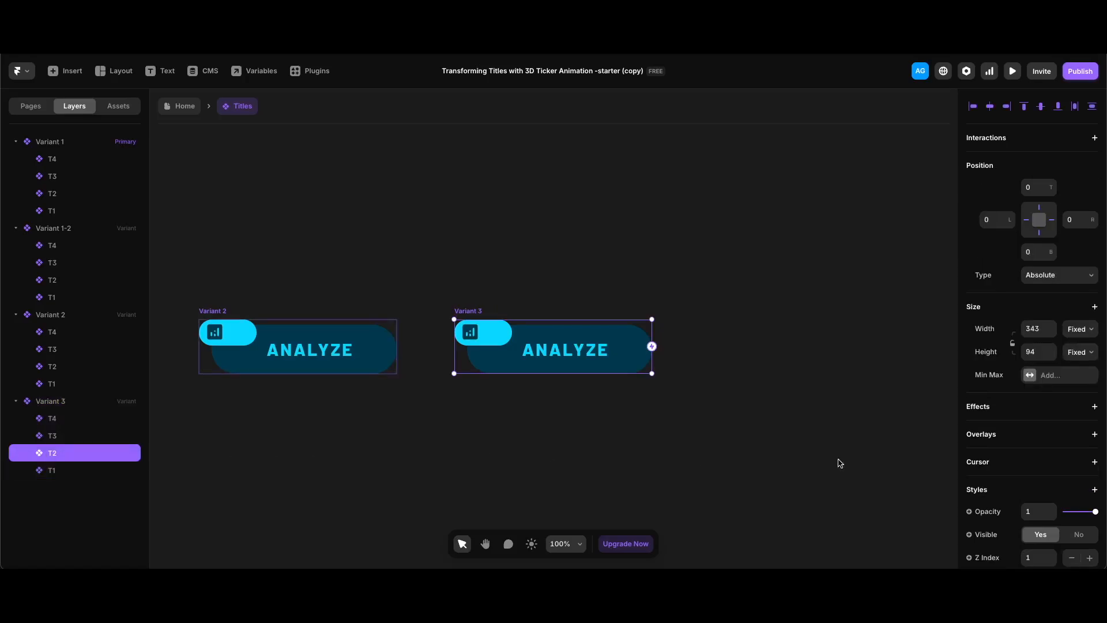
pyautogui.scroll(-5, 1058, 472)
pyautogui.click(1061, 449)
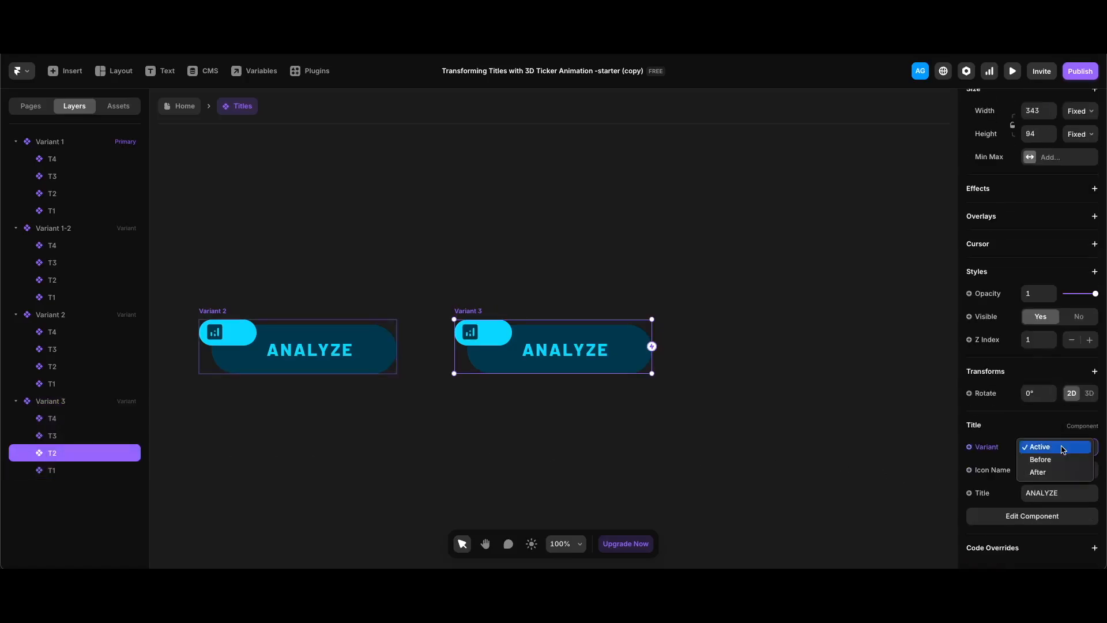
pyautogui.click(1057, 472)
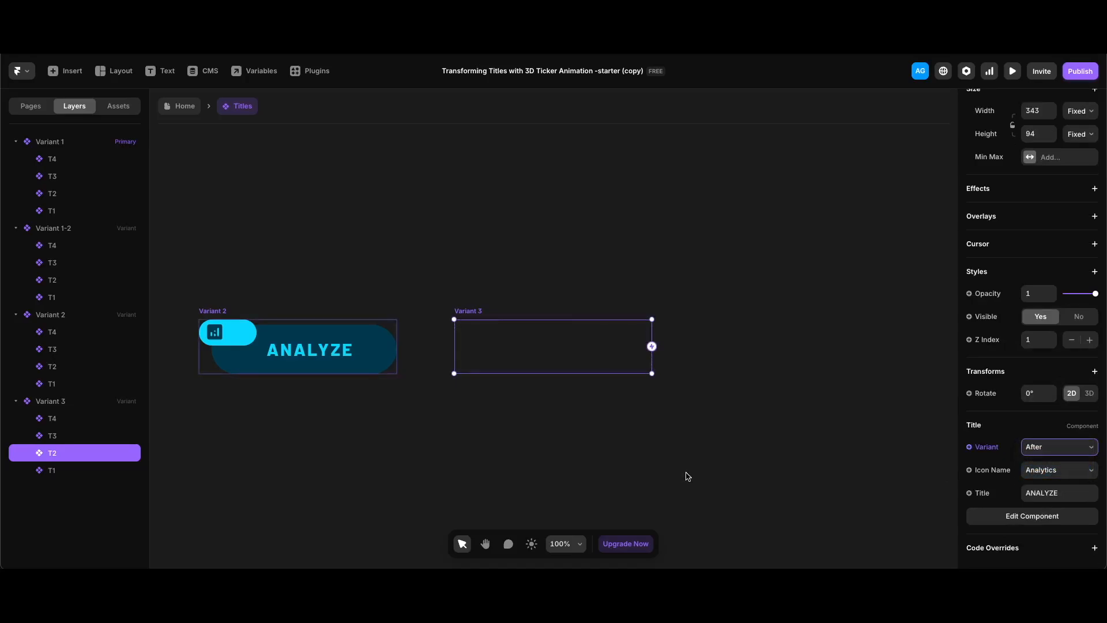
pyautogui.click(81, 436)
pyautogui.scroll(-5, 1061, 483)
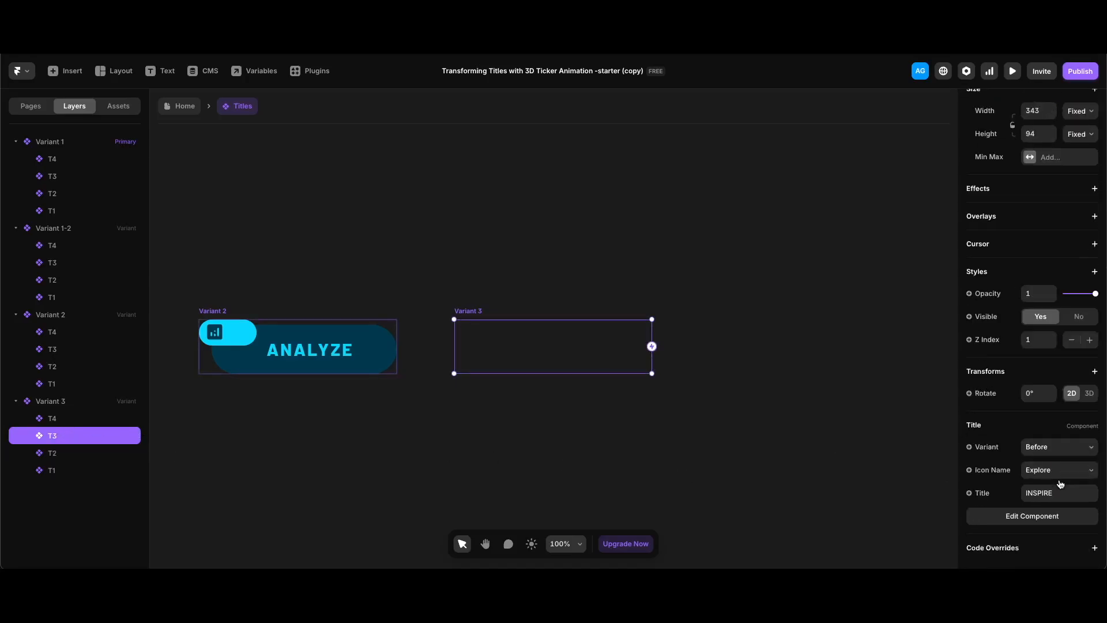
pyautogui.click(1056, 449)
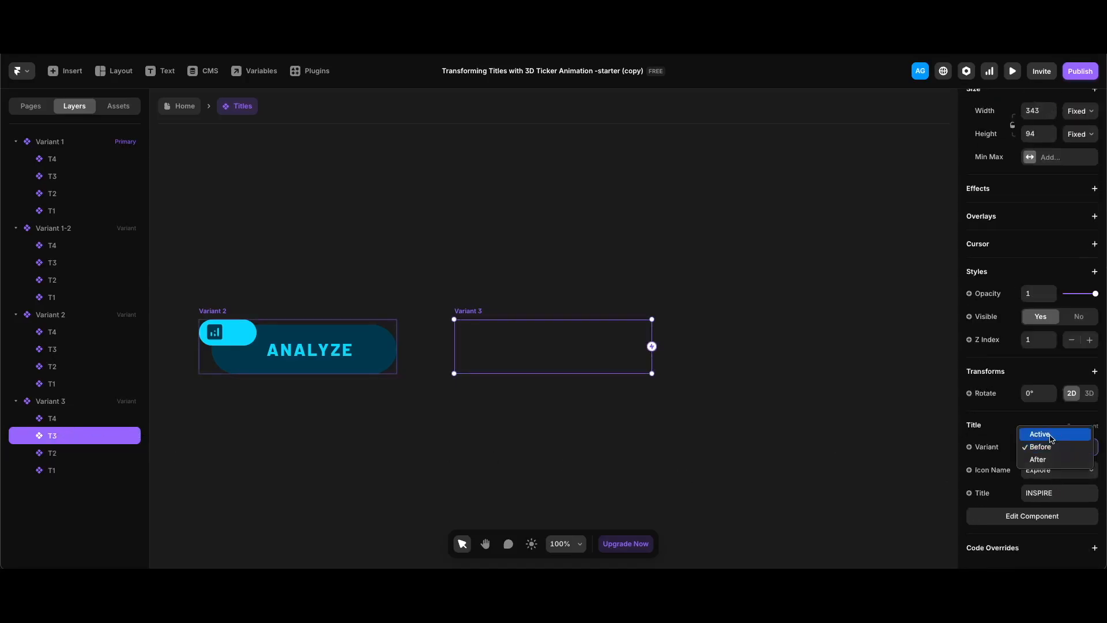
pyautogui.click(1047, 434)
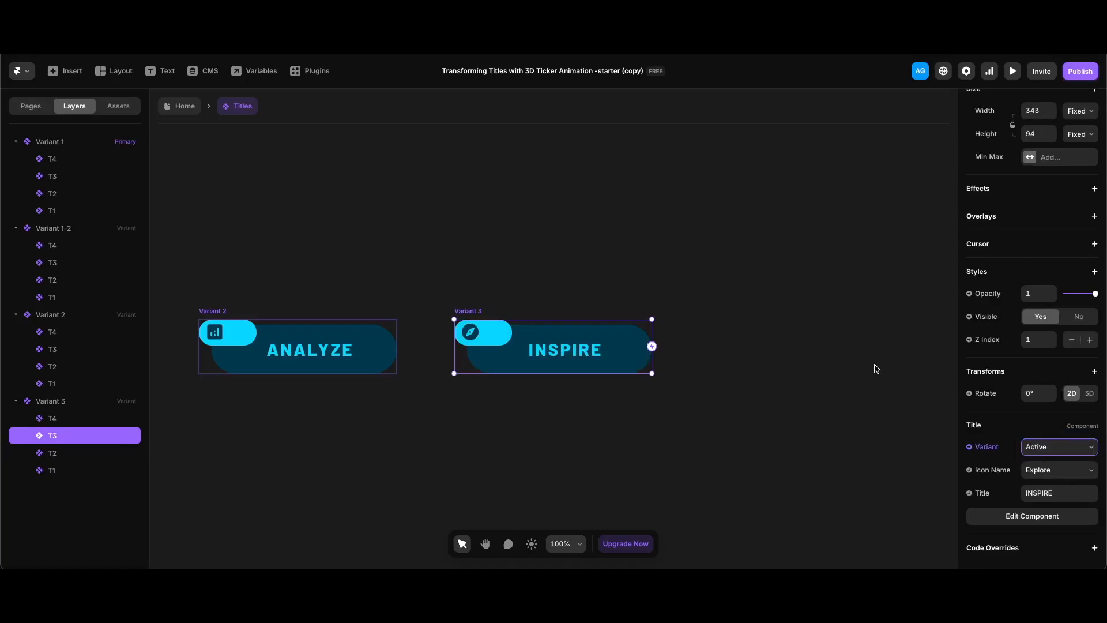
pyautogui.hscroll(1, 266, 198)
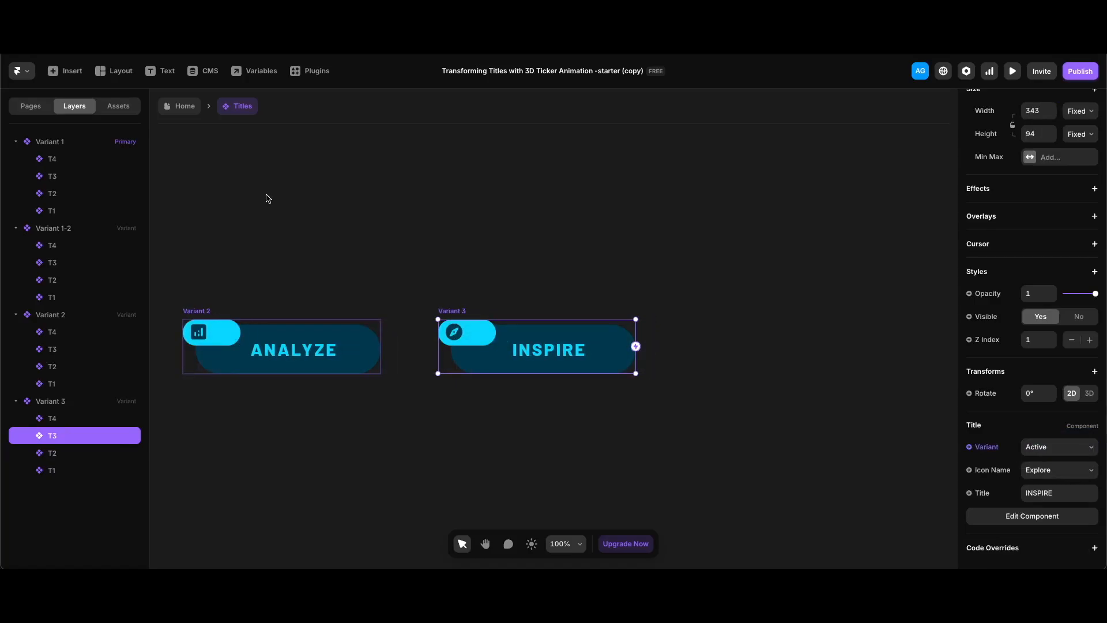
# Step: In primary Variant 1, give the T3 title the Compare icon and the text COMPARE
pyautogui.click(65, 179)
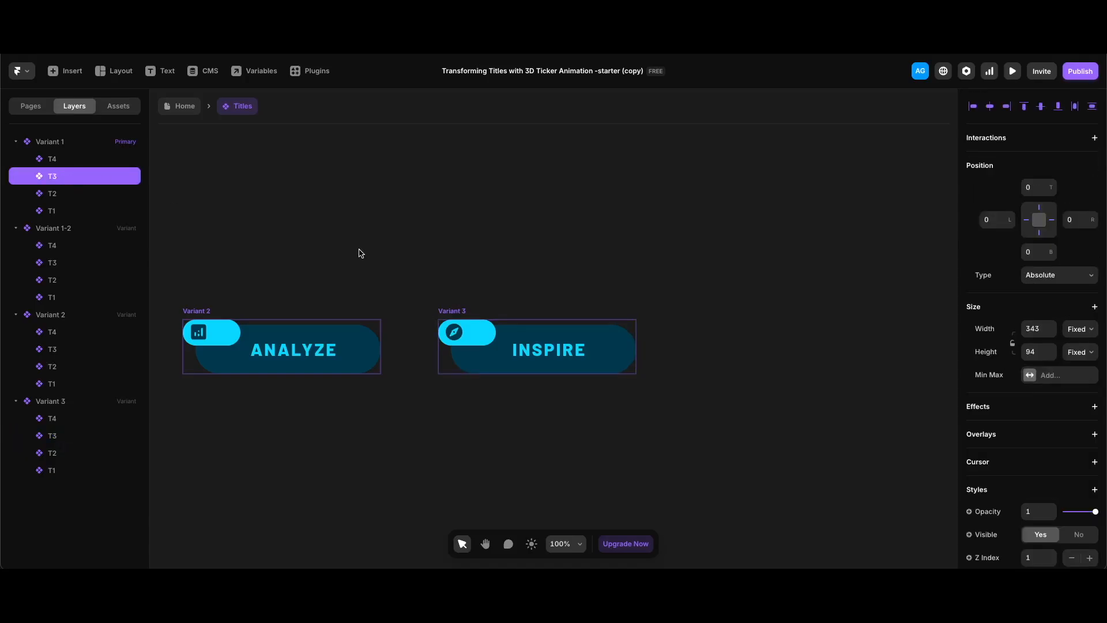
pyautogui.scroll(-4, 988, 444)
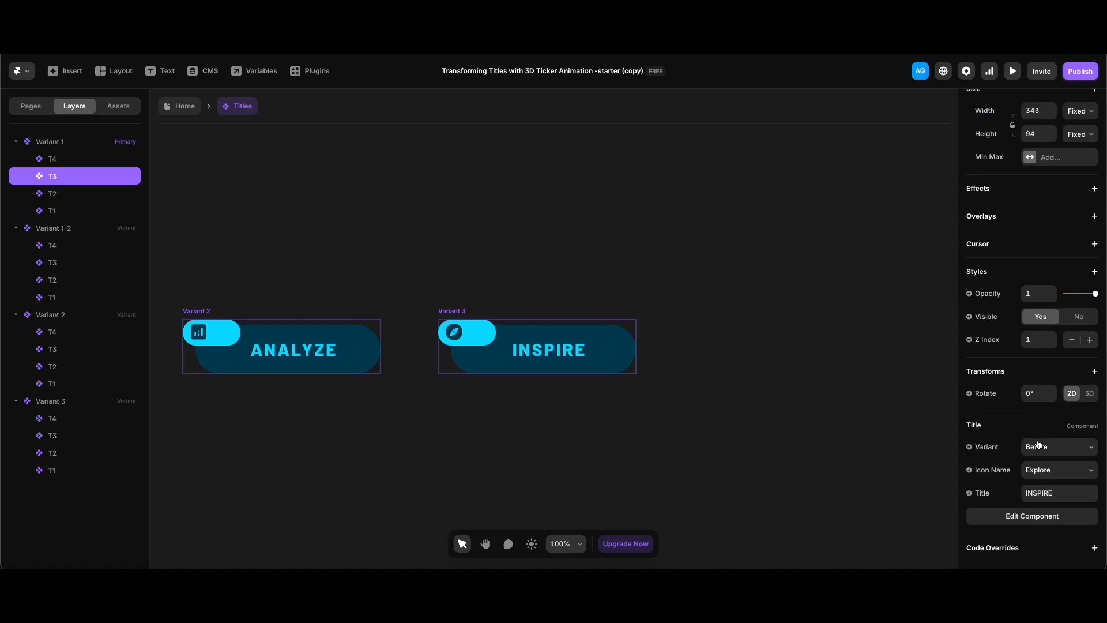
pyautogui.click(1046, 470)
pyautogui.write('compare')
pyautogui.press('Return')
pyautogui.click(1061, 492)
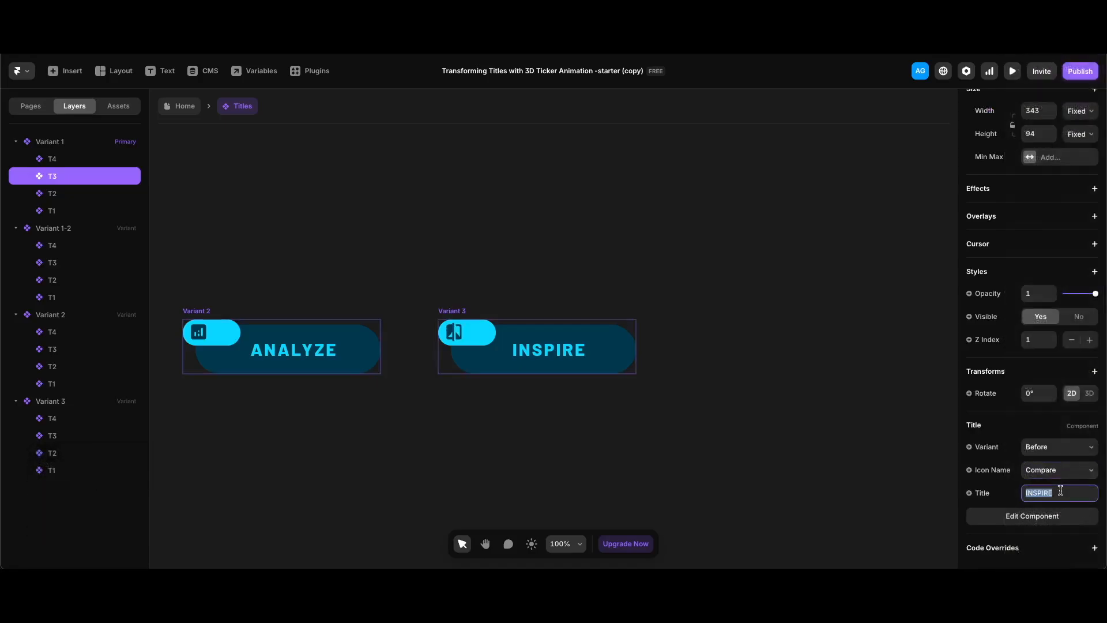
pyautogui.write('COMPARE')
pyautogui.press('Return')
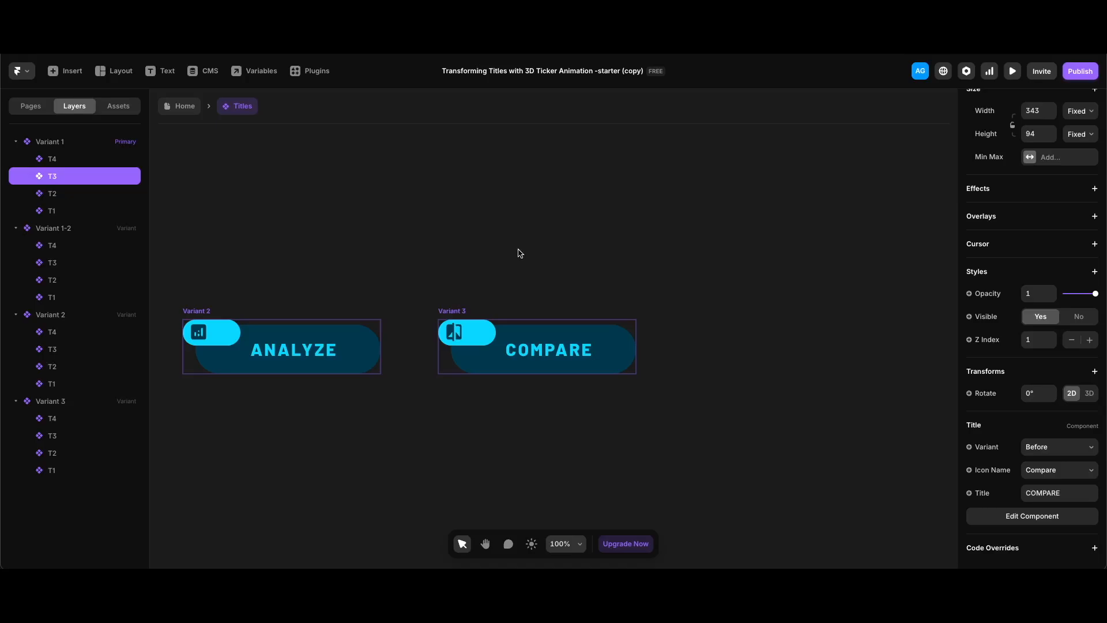
# Step: Duplicate Variant 3 and rename the copy Variant 4
pyautogui.click(69, 401)
pyautogui.press('super+d')
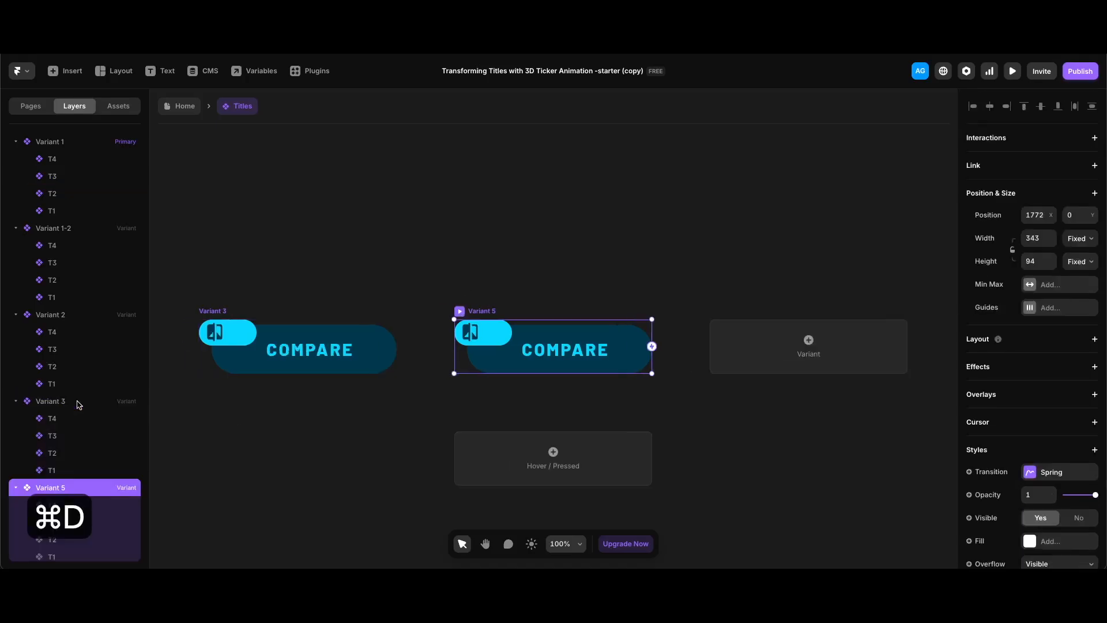
pyautogui.doubleClick(52, 487)
pyautogui.press('BackSpace')
pyautogui.write('4')
pyautogui.press('Return')
# Step: In Variant 4, set the T3 title to the After variant and the T4 title to Active
pyautogui.click(56, 522)
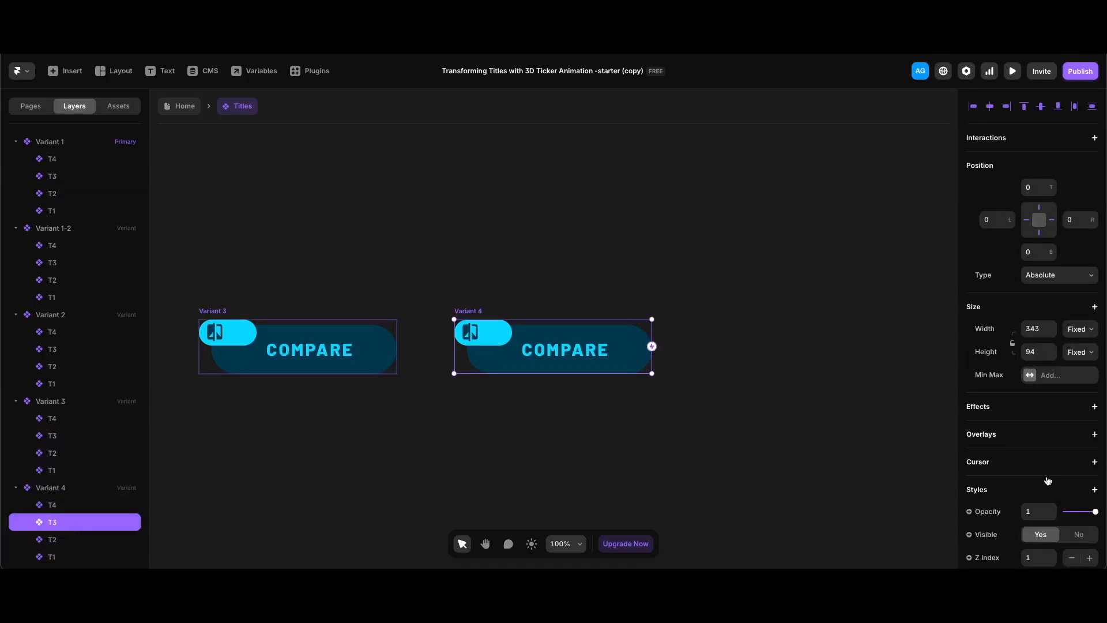
pyautogui.scroll(-4, 1038, 482)
pyautogui.click(1055, 454)
pyautogui.click(1040, 471)
pyautogui.click(52, 504)
pyautogui.scroll(-4, 1032, 346)
pyautogui.click(1060, 447)
pyautogui.click(1053, 431)
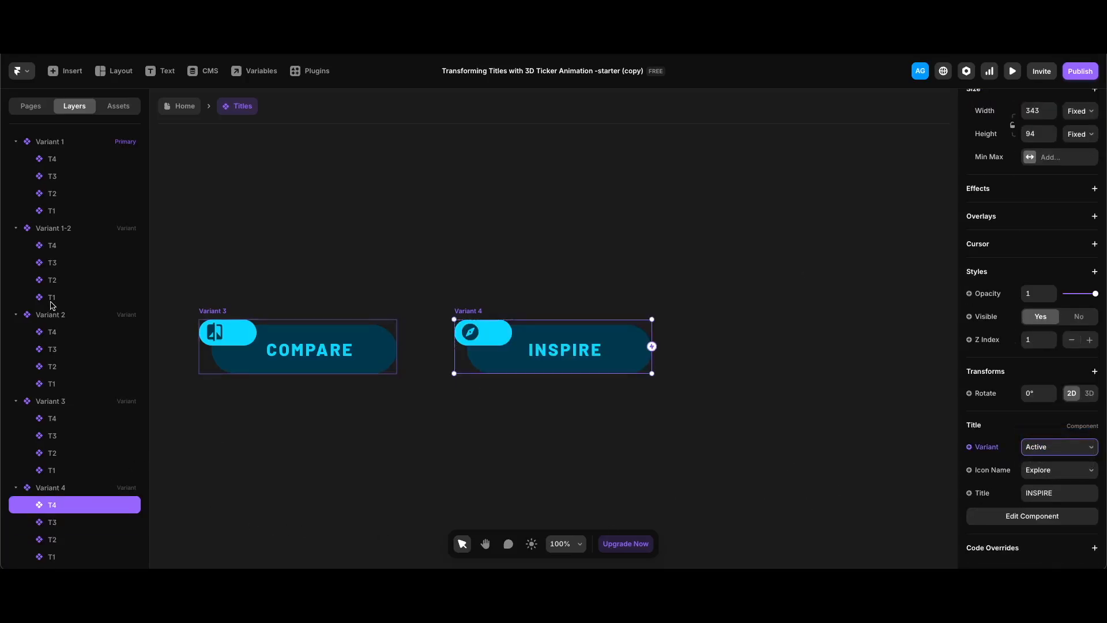
# Step: In primary Variant 1, give the T4 title the Collections icon and the text SAVE
pyautogui.click(65, 160)
pyautogui.scroll(-4, 1037, 403)
pyautogui.click(1059, 470)
pyautogui.write('collec')
pyautogui.press('Return')
pyautogui.click(1069, 496)
pyautogui.write('SAVE')
pyautogui.press('Return')
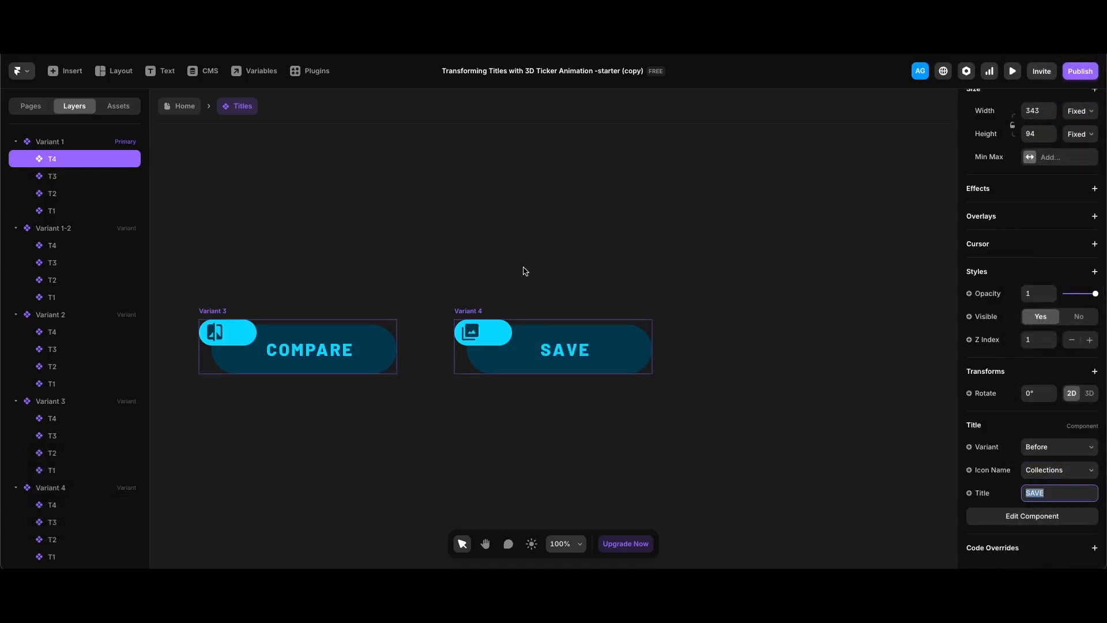
# Step: Return to the Home page and add a Scroll Variant effect to the Titles instance with the Section in View trigger
pyautogui.doubleClick(526, 271)
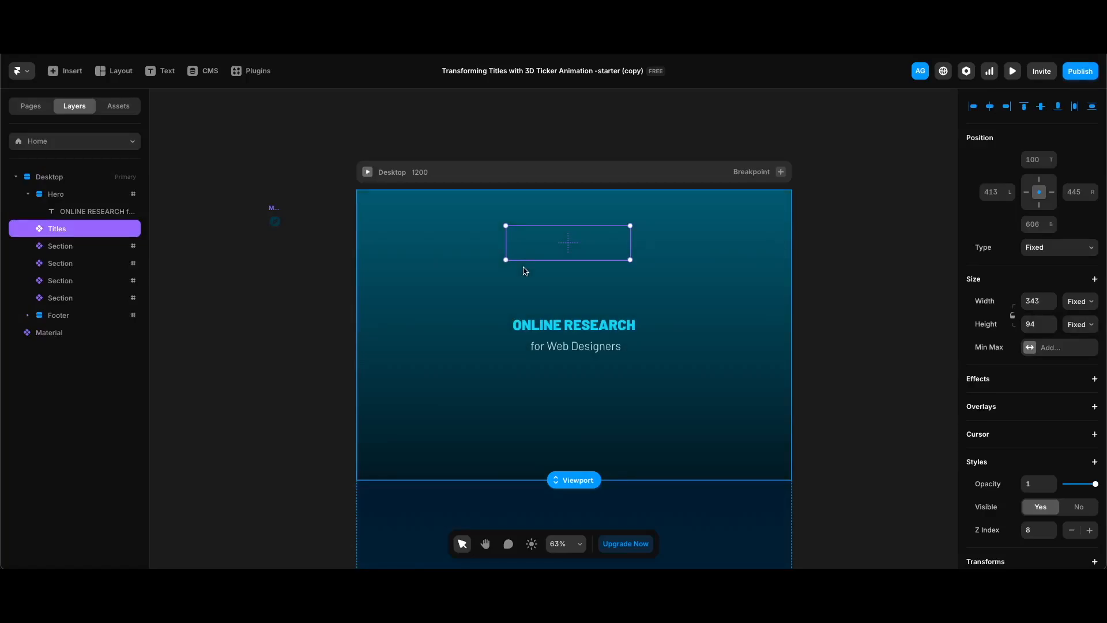
pyautogui.click(1033, 384)
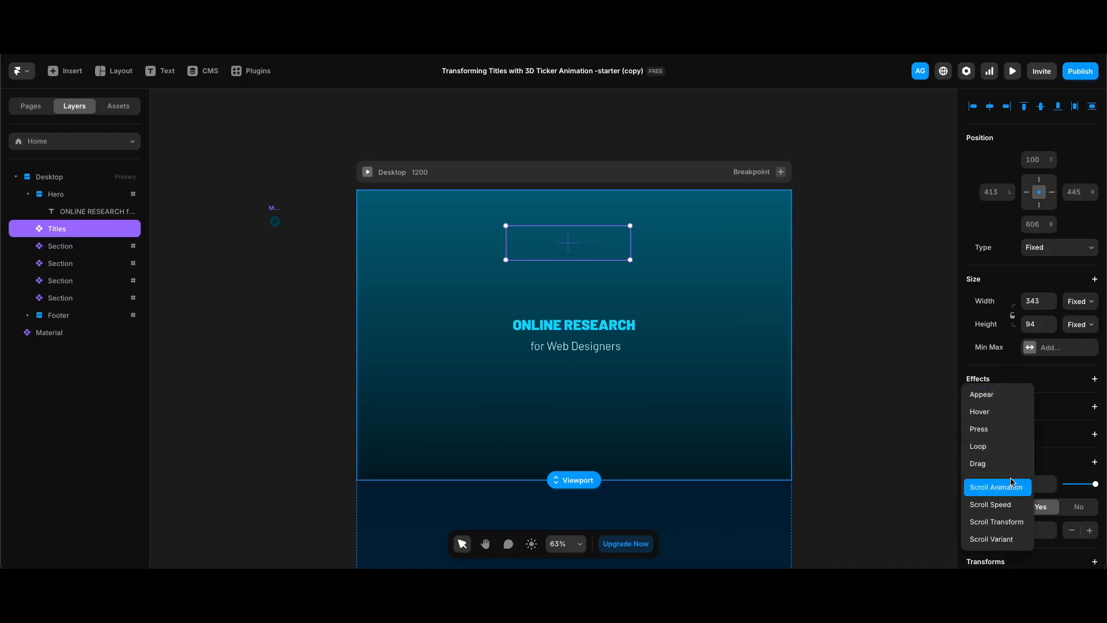
pyautogui.click(1012, 540)
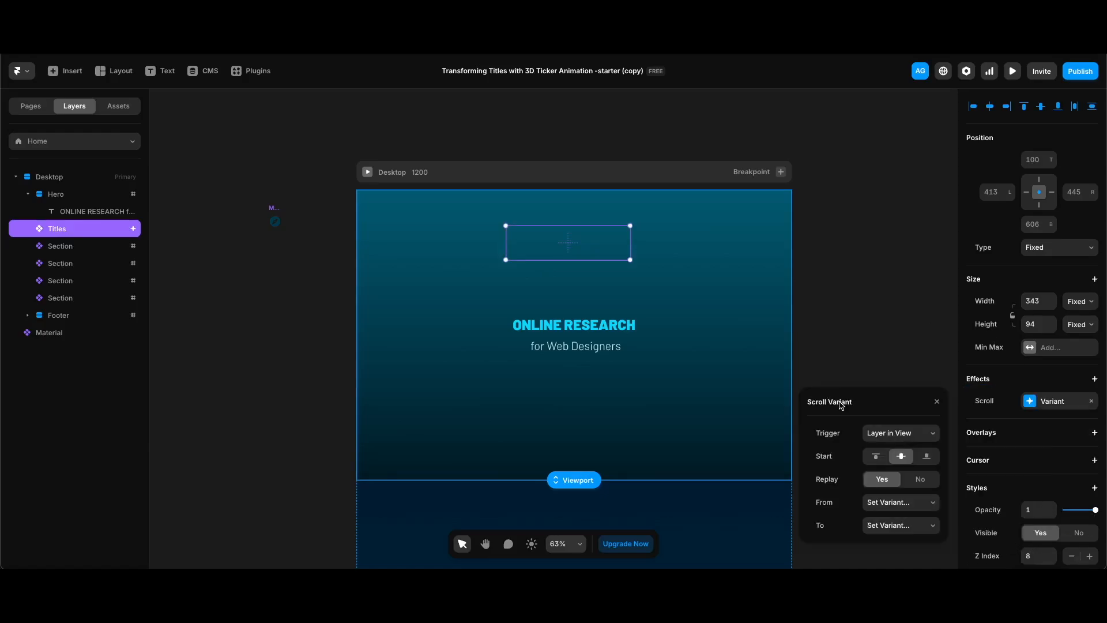
pyautogui.click(916, 436)
pyautogui.click(915, 448)
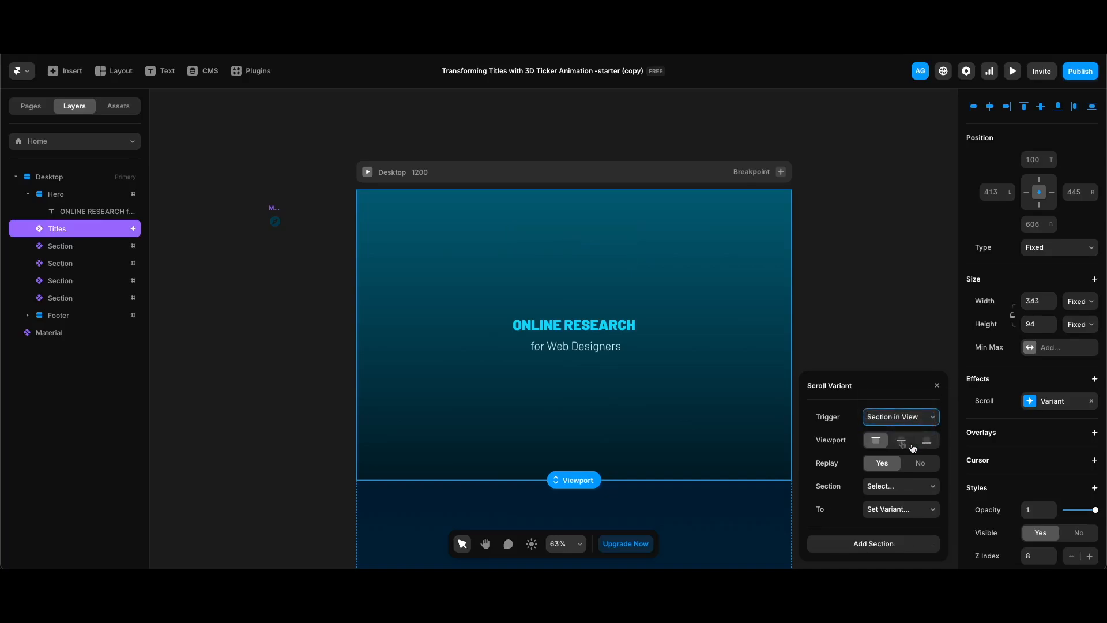
# Step: Set the scroll effect's viewport trigger to center and make section #1 switch Titles to Variant 1-2
pyautogui.click(900, 487)
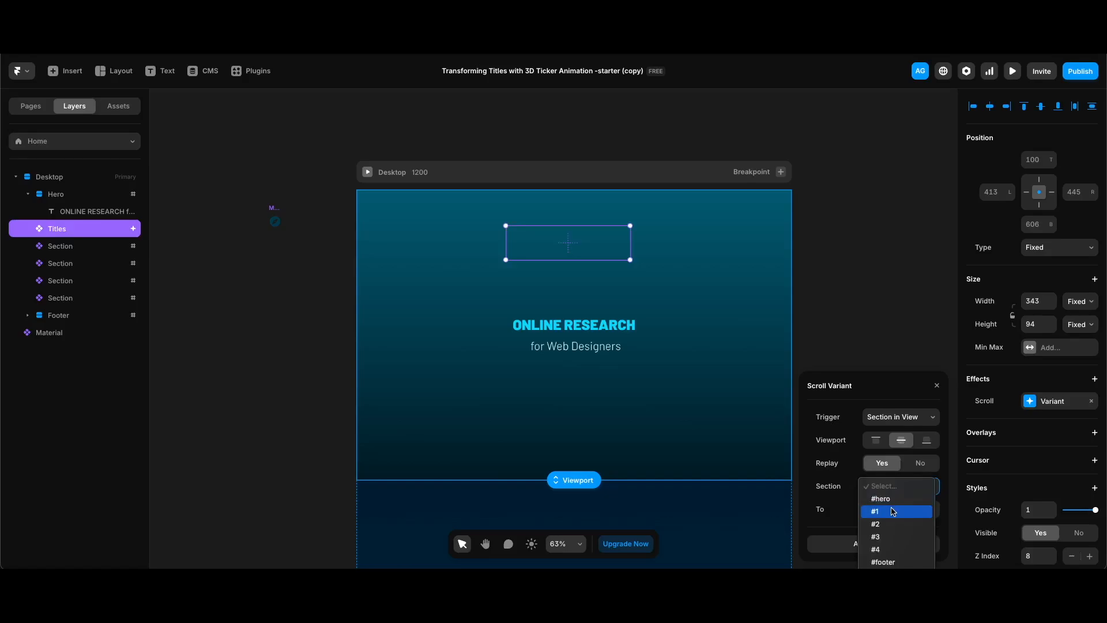
pyautogui.click(893, 512)
pyautogui.click(905, 510)
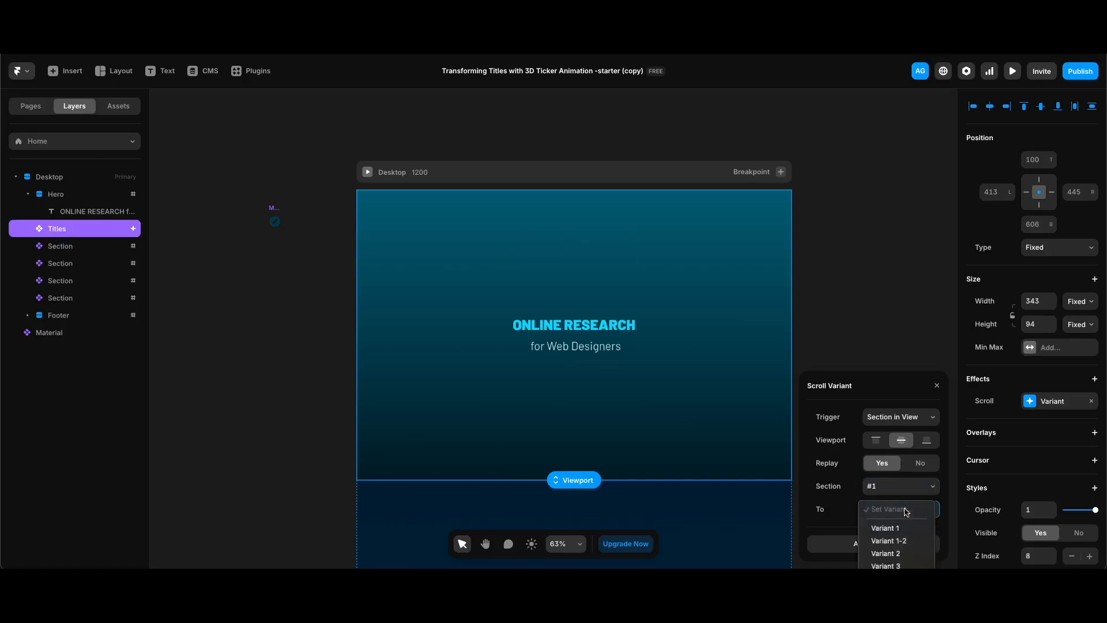
pyautogui.click(907, 542)
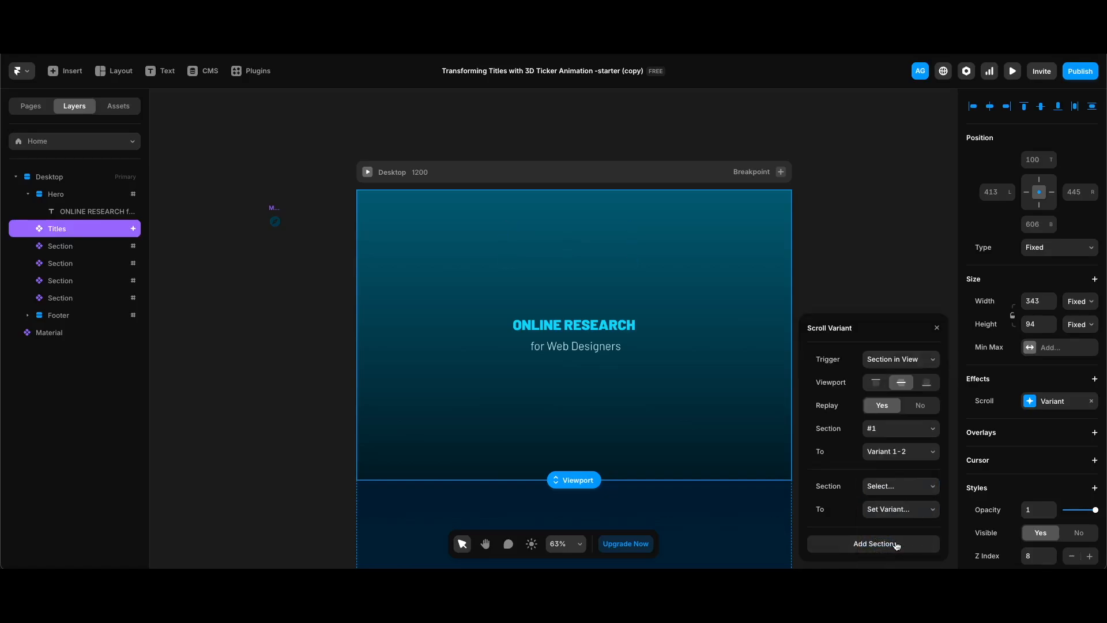
# Step: Add a second section entry to the scroll effect so that section #2 switches Titles to Variant 2
pyautogui.click(898, 486)
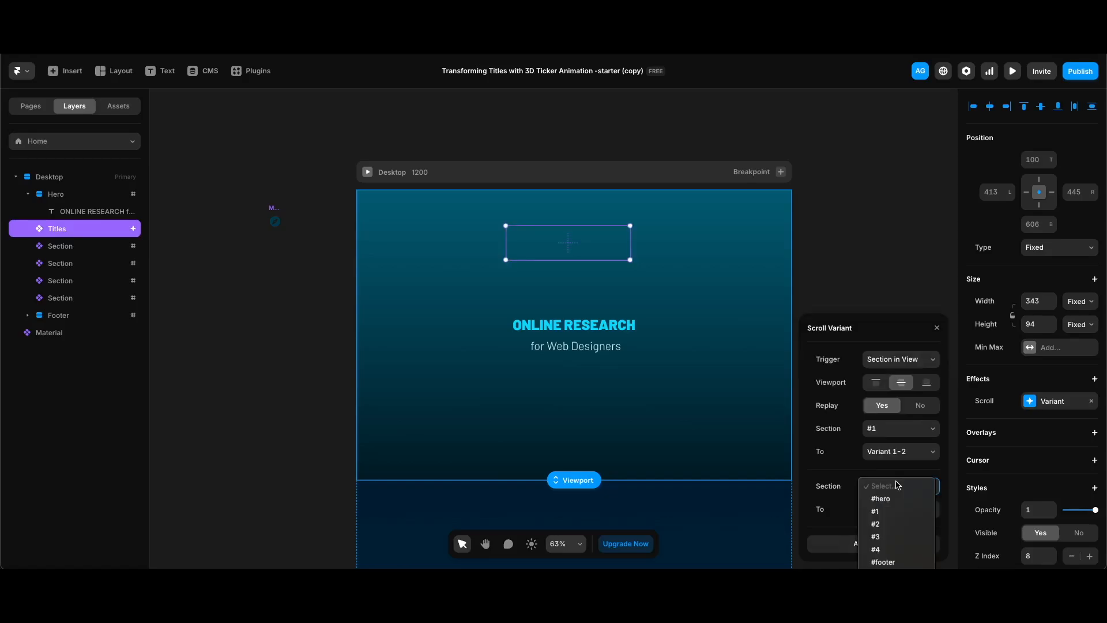
pyautogui.click(888, 523)
pyautogui.click(895, 509)
pyautogui.click(894, 552)
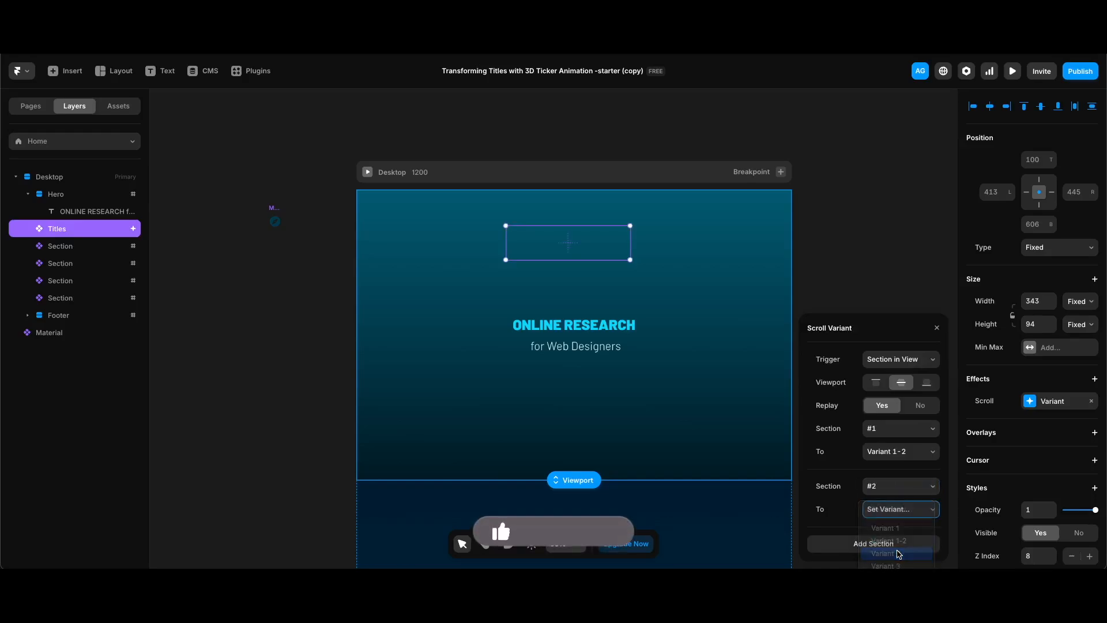
# Step: Add a third section entry to the scroll effect so that section #3 switches Titles to Variant 3
pyautogui.click(894, 543)
pyautogui.click(890, 485)
pyautogui.click(891, 536)
pyautogui.click(900, 509)
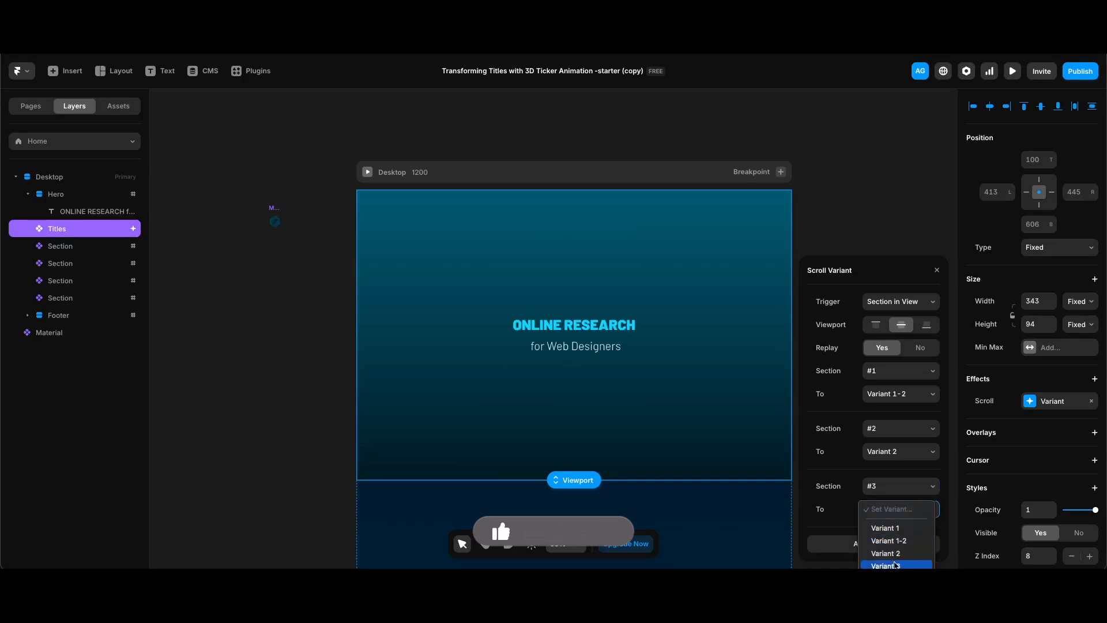
pyautogui.click(894, 564)
# Step: Add a fourth section entry to the scroll effect so that section #4 switches Titles to Variant 4
pyautogui.click(894, 543)
pyautogui.click(888, 493)
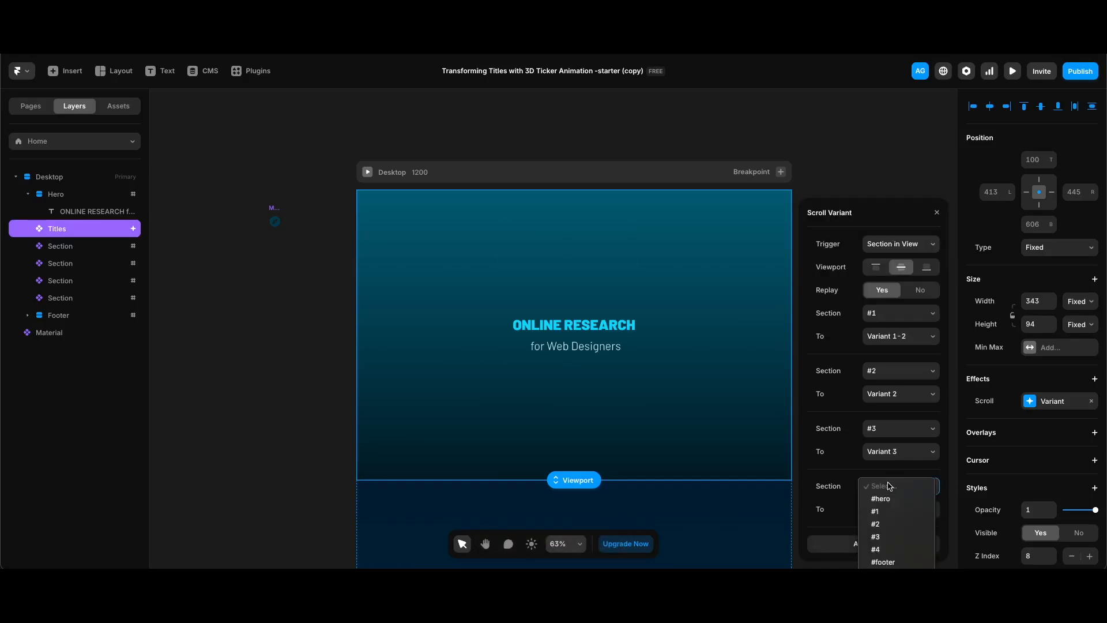
pyautogui.click(896, 544)
pyautogui.click(903, 510)
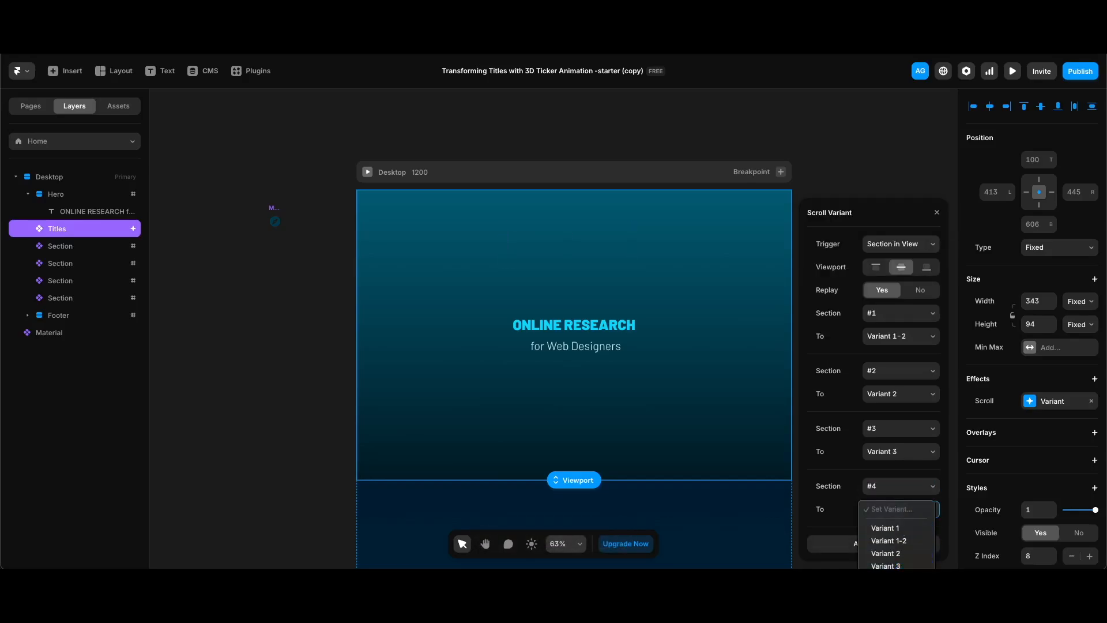
pyautogui.click(887, 578)
# Step: Add a section entry for #footer to the scroll effect that switches Titles back to Variant 1
pyautogui.click(889, 544)
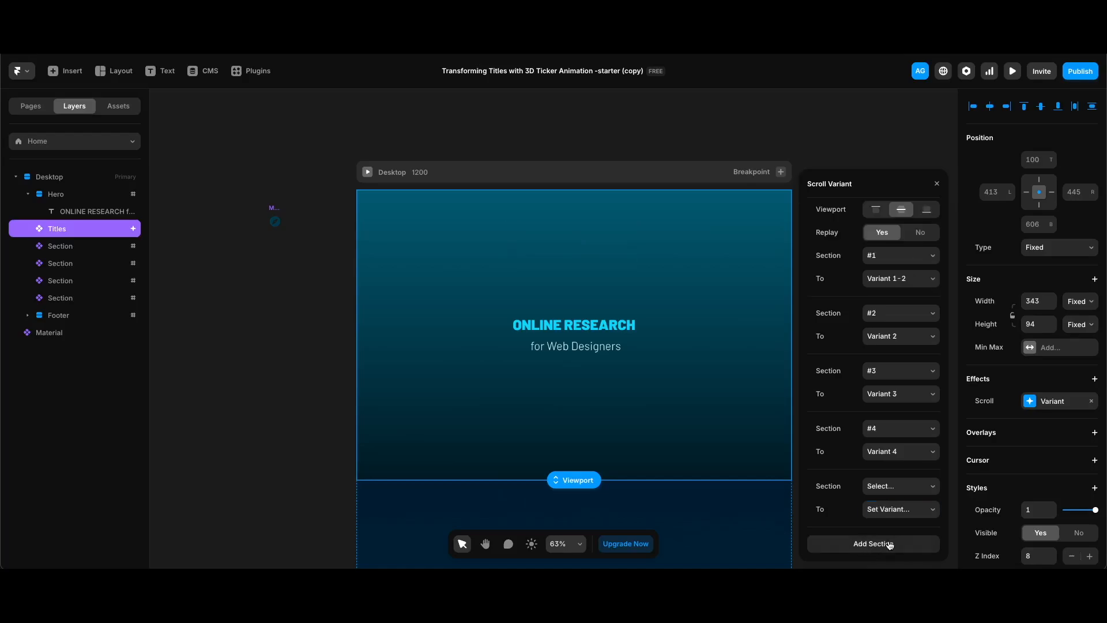
pyautogui.click(890, 486)
pyautogui.click(891, 561)
pyautogui.click(901, 510)
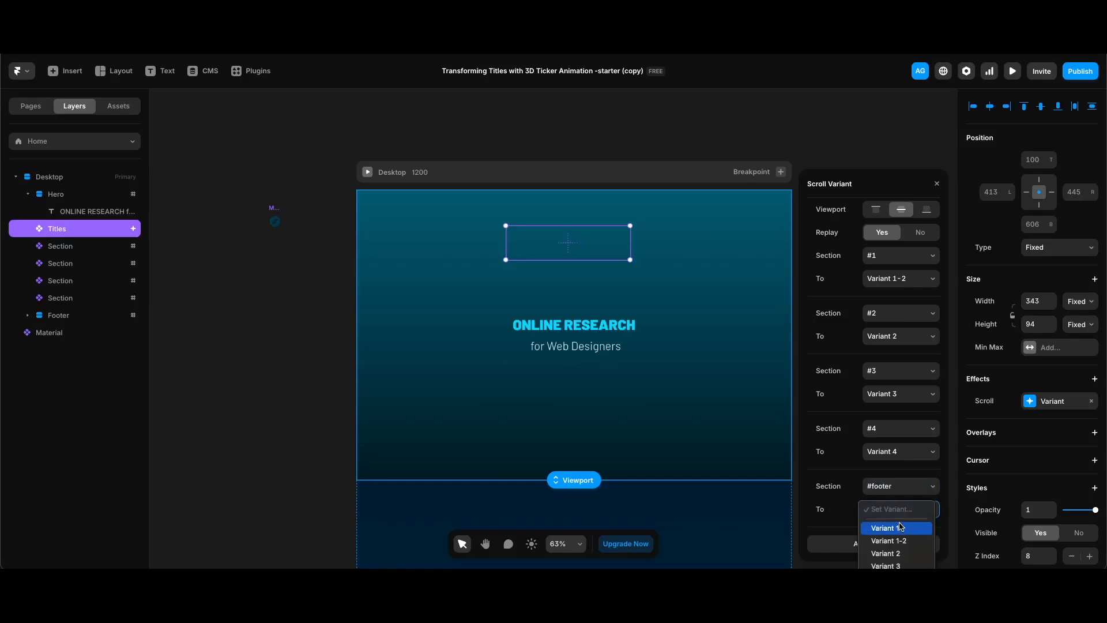
pyautogui.click(898, 526)
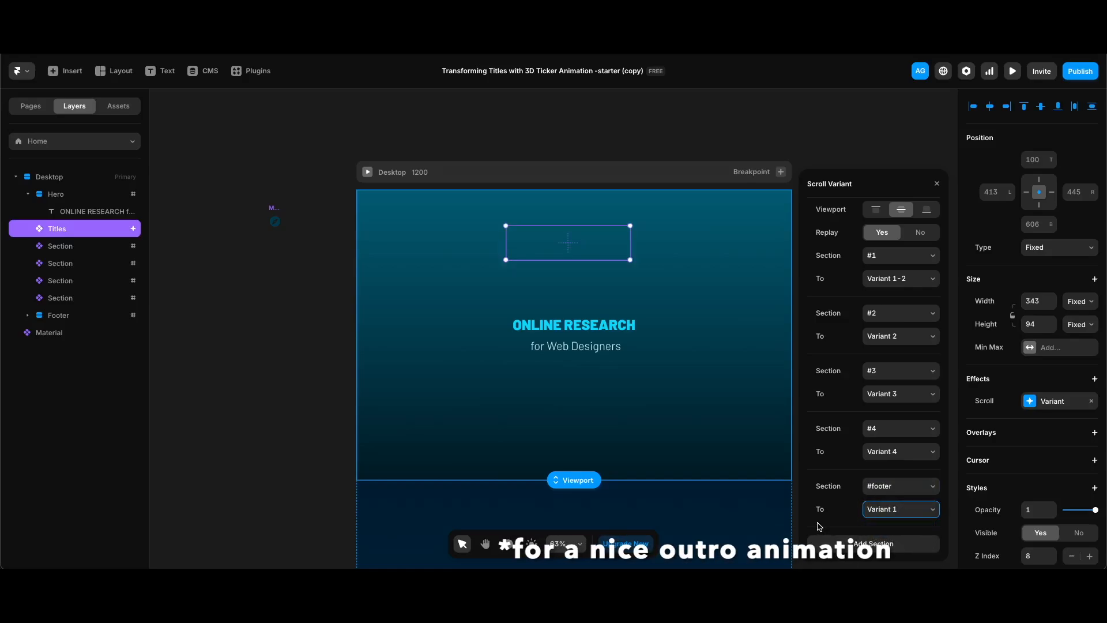
# Step: Preview the page and examine the title transitions through all sections, including the outro and re-entry at the footer
pyautogui.press('super+p')
pyautogui.scroll(-5, 762, 415)
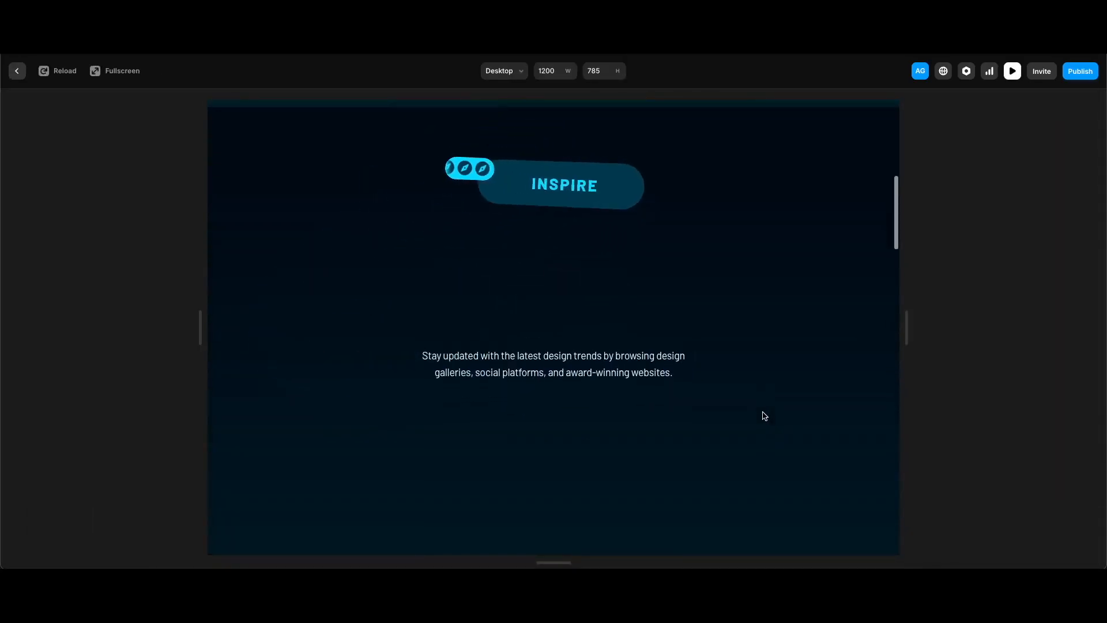
pyautogui.scroll(-5, 764, 415)
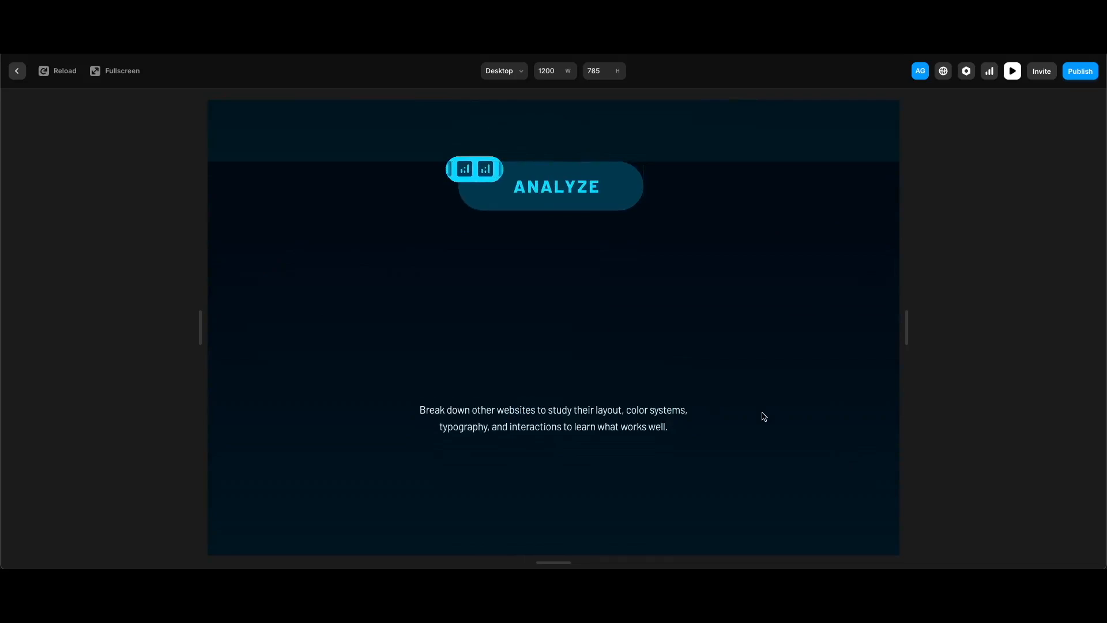
pyautogui.scroll(-5, 764, 417)
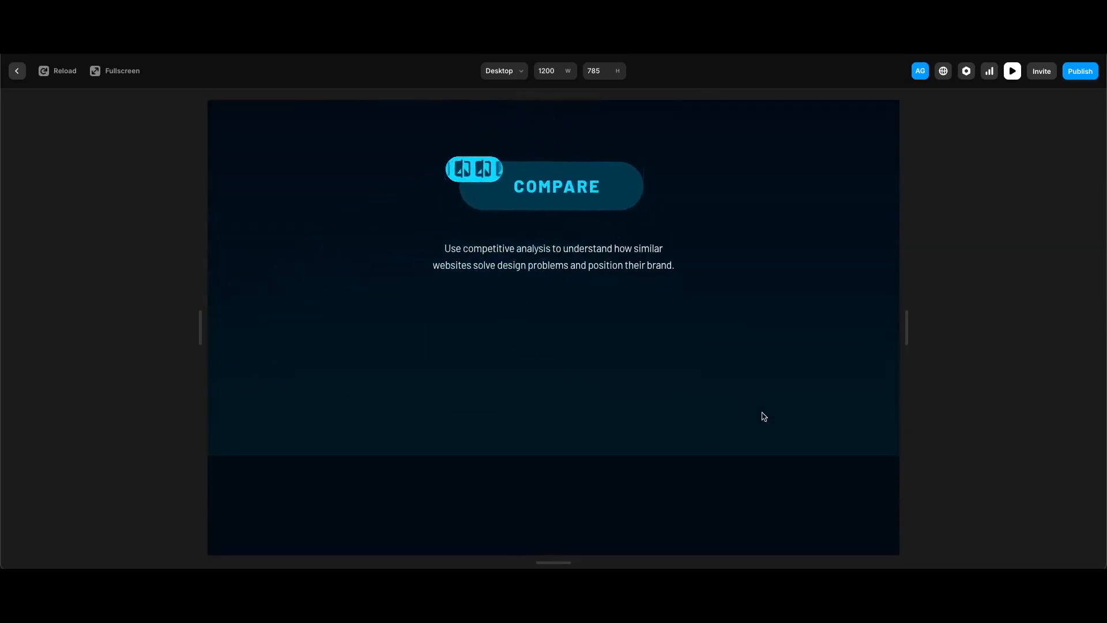
pyautogui.scroll(-5, 764, 417)
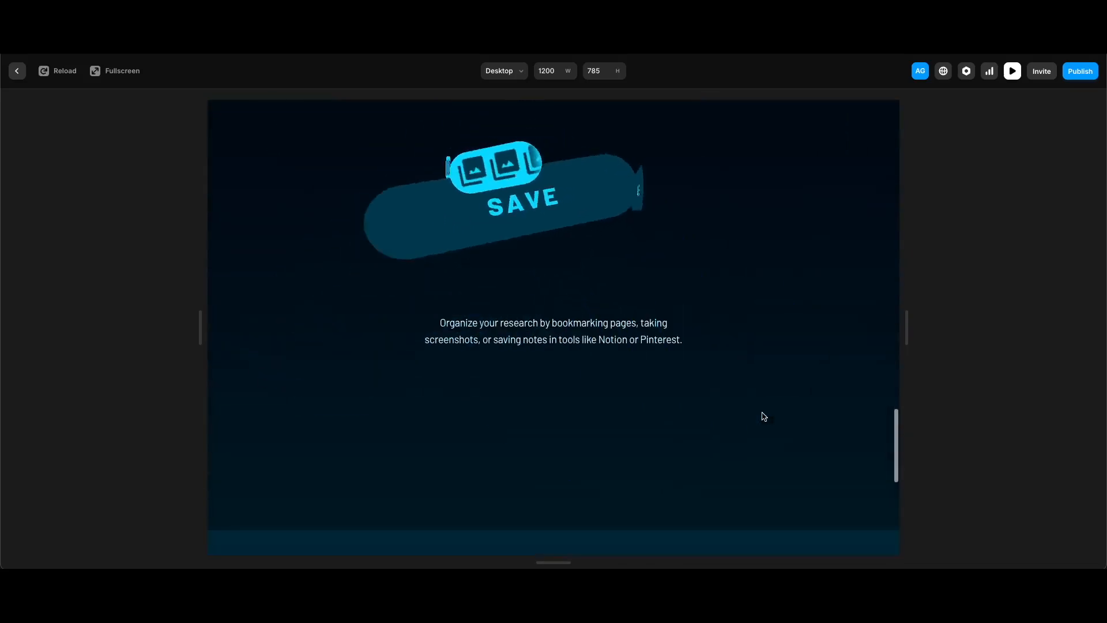
pyautogui.scroll(-5, 764, 416)
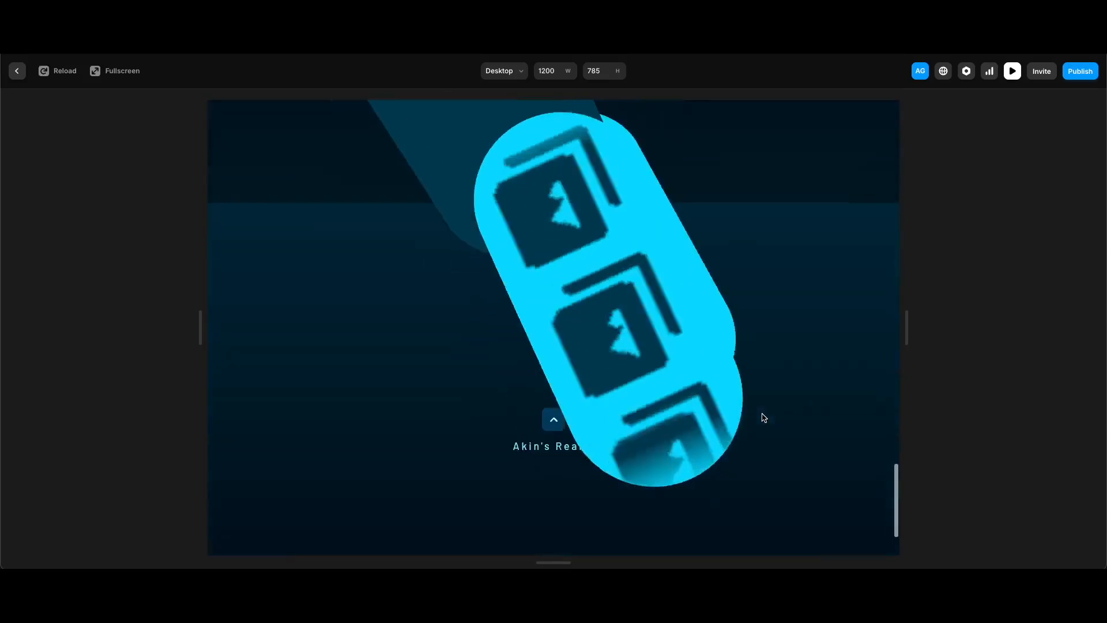
pyautogui.scroll(-2, 764, 417)
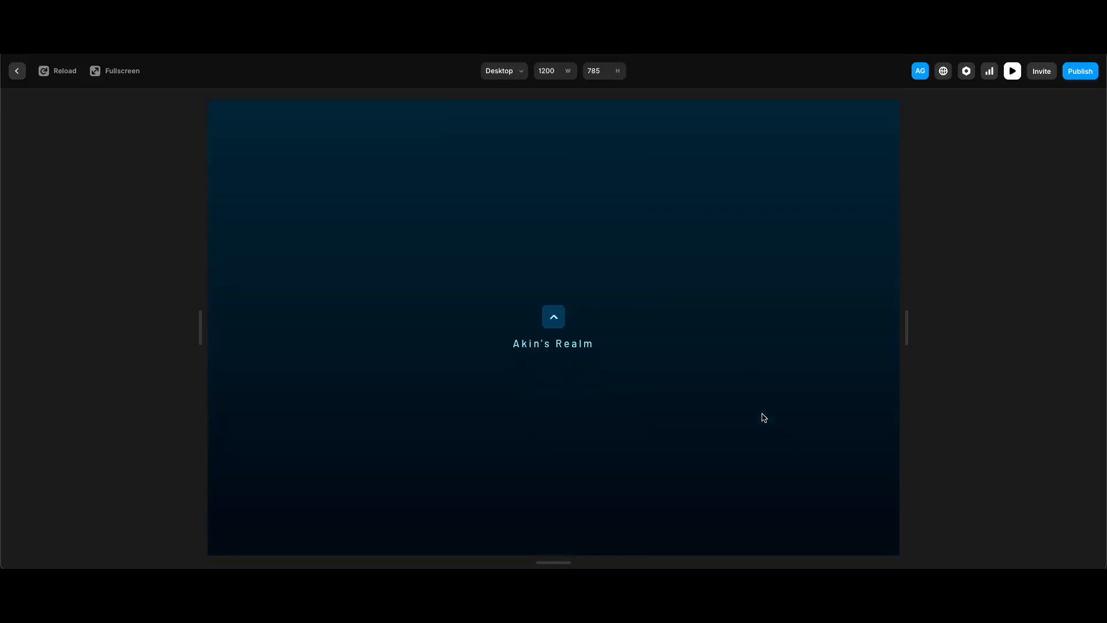
pyautogui.scroll(6, 762, 416)
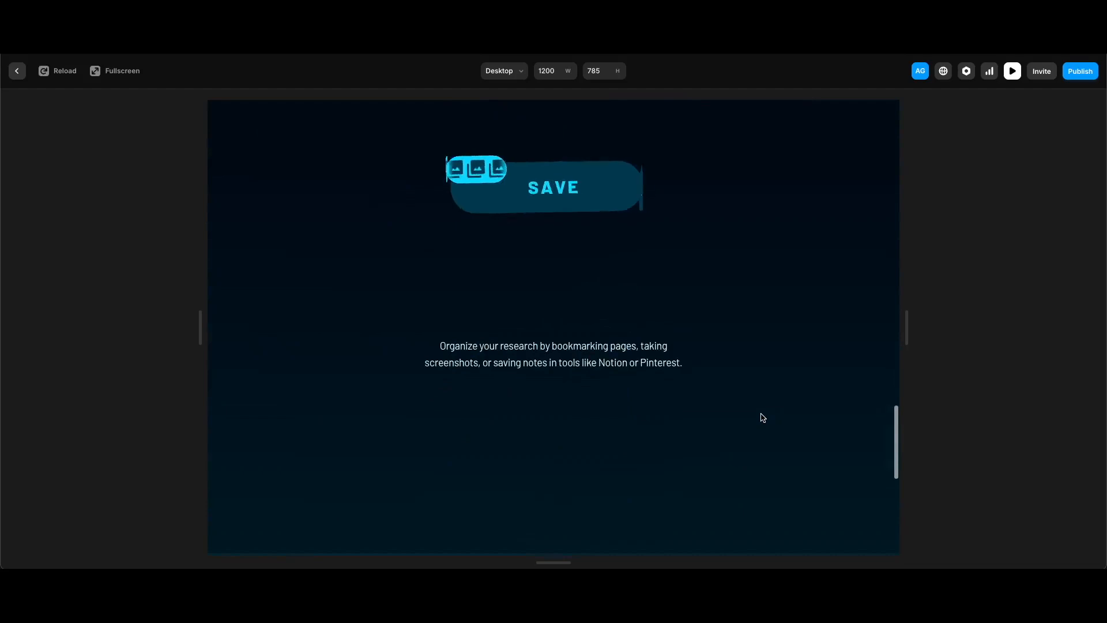
pyautogui.scroll(-5, 763, 417)
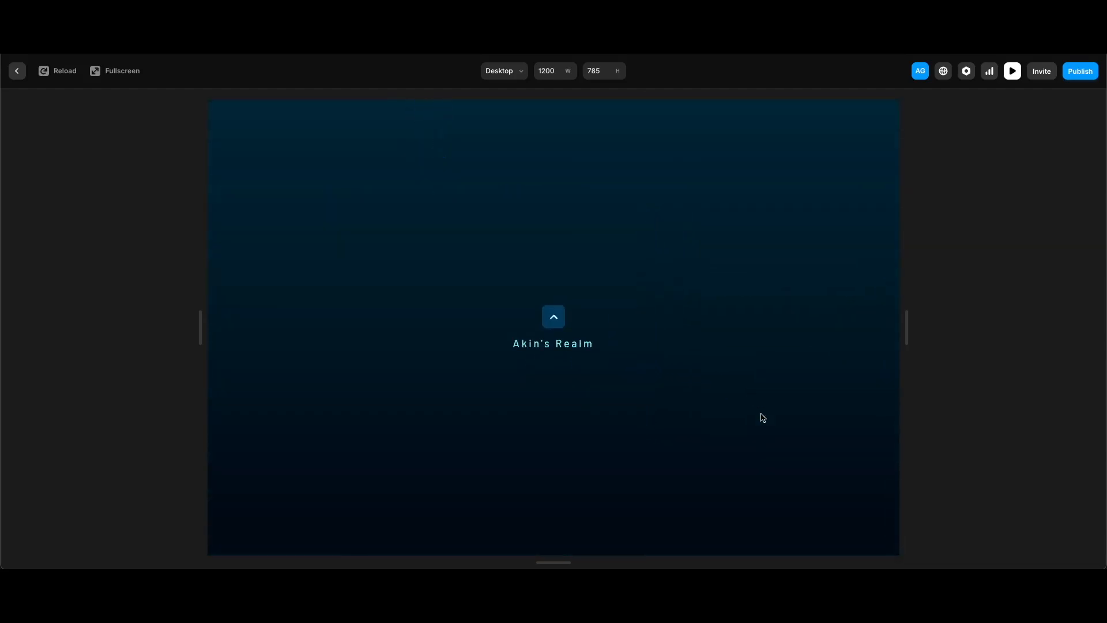
pyautogui.scroll(5, 763, 416)
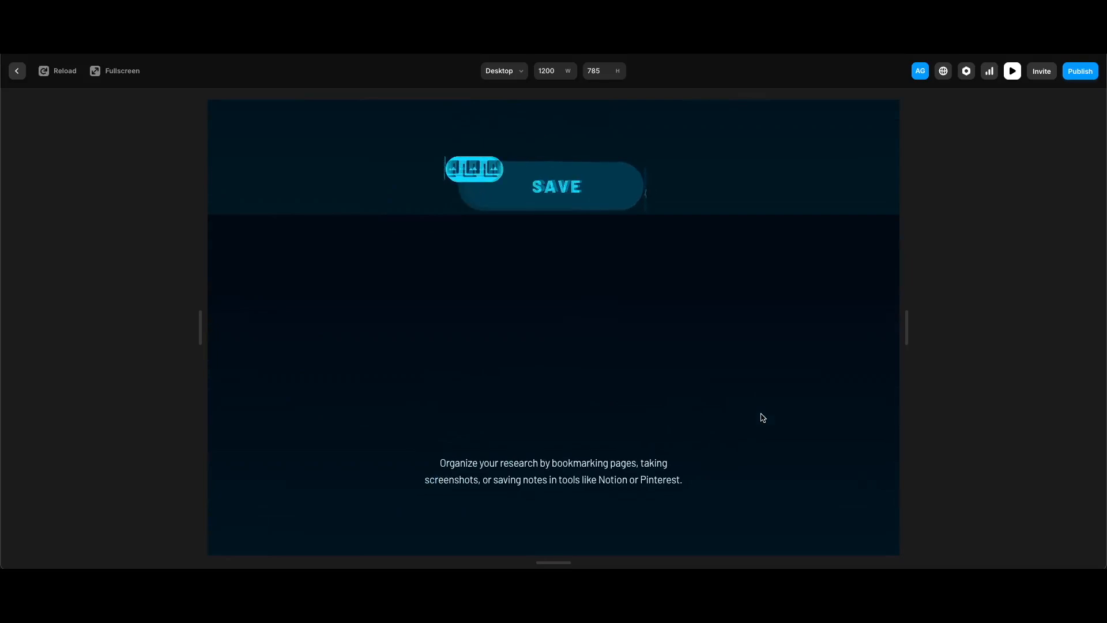
pyautogui.scroll(-5, 763, 418)
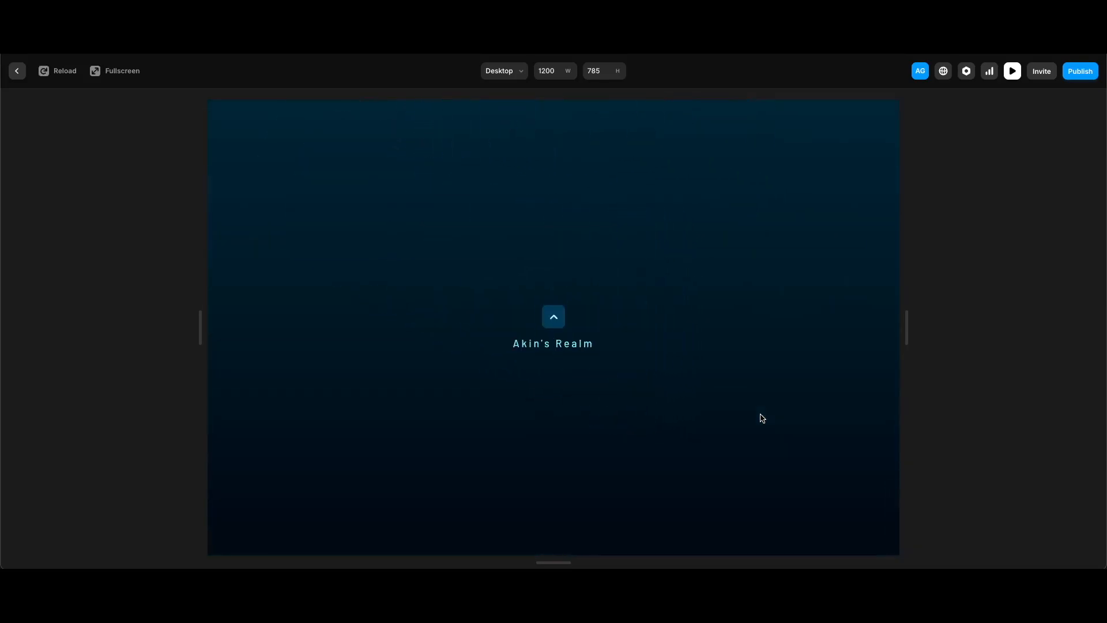
pyautogui.scroll(5, 763, 418)
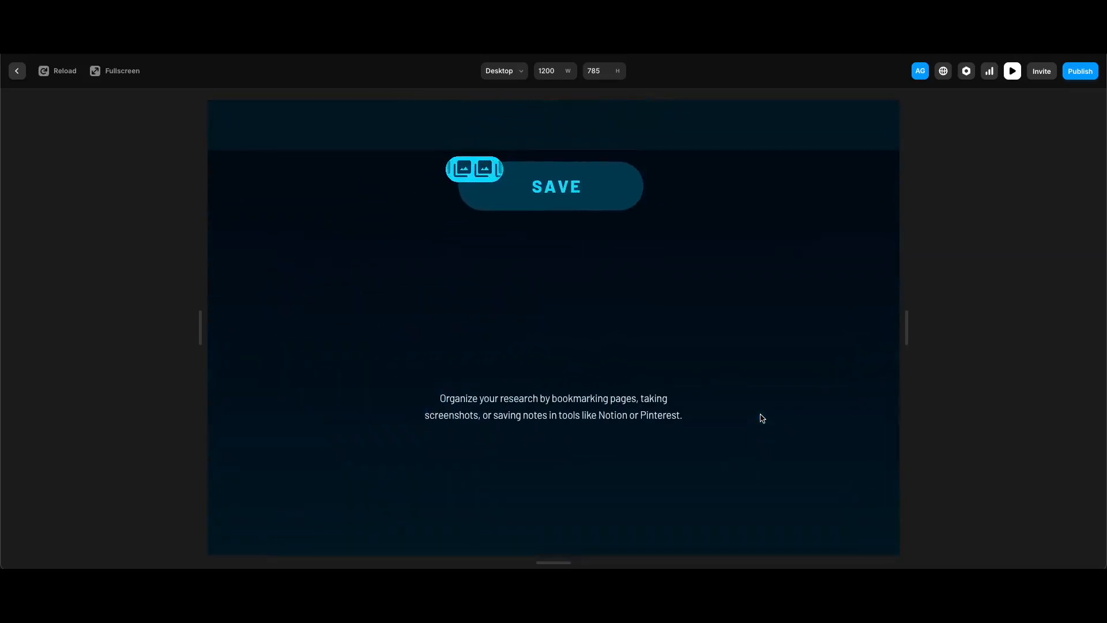
pyautogui.scroll(-5, 762, 417)
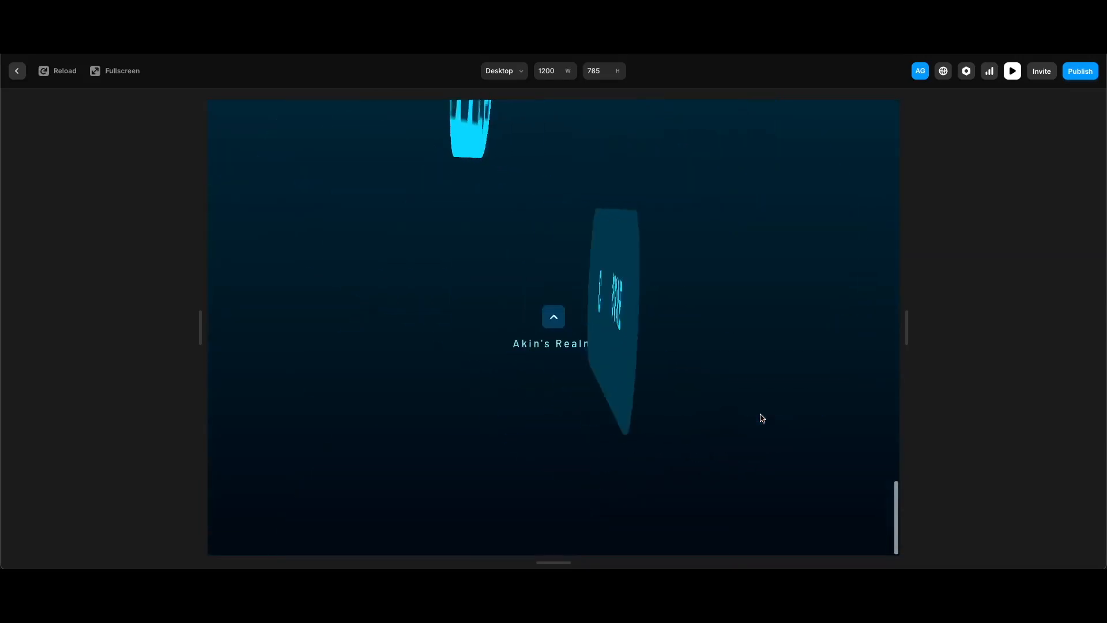
# Step: Leave the preview, open the Titles component, duplicate Variant 4 and rename the copy Variant 5
pyautogui.scroll(4, 763, 418)
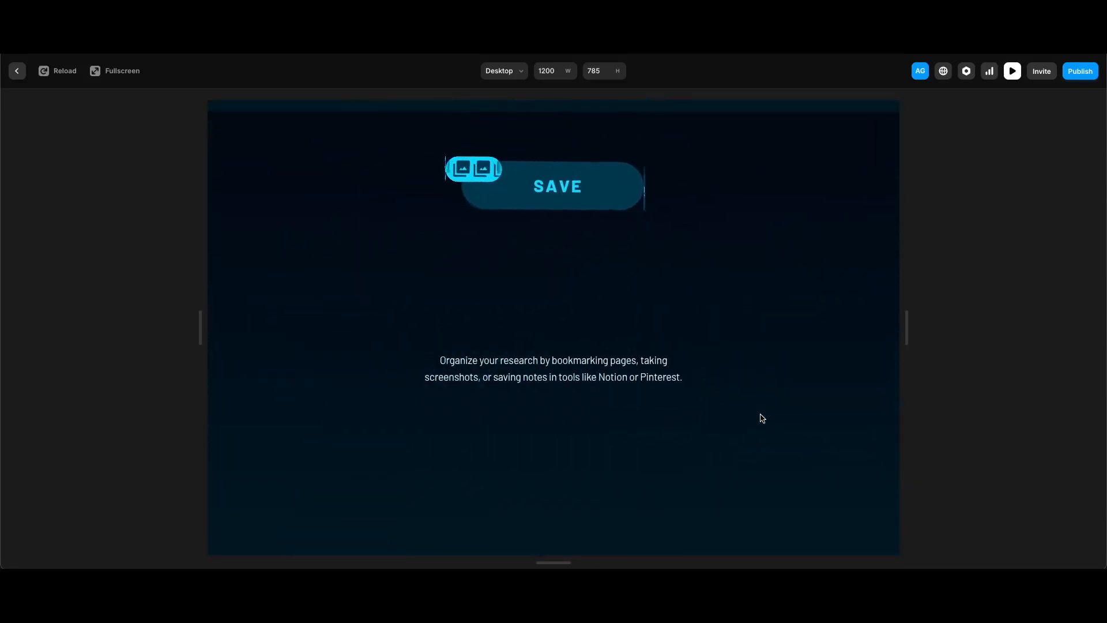
pyautogui.press('Escape')
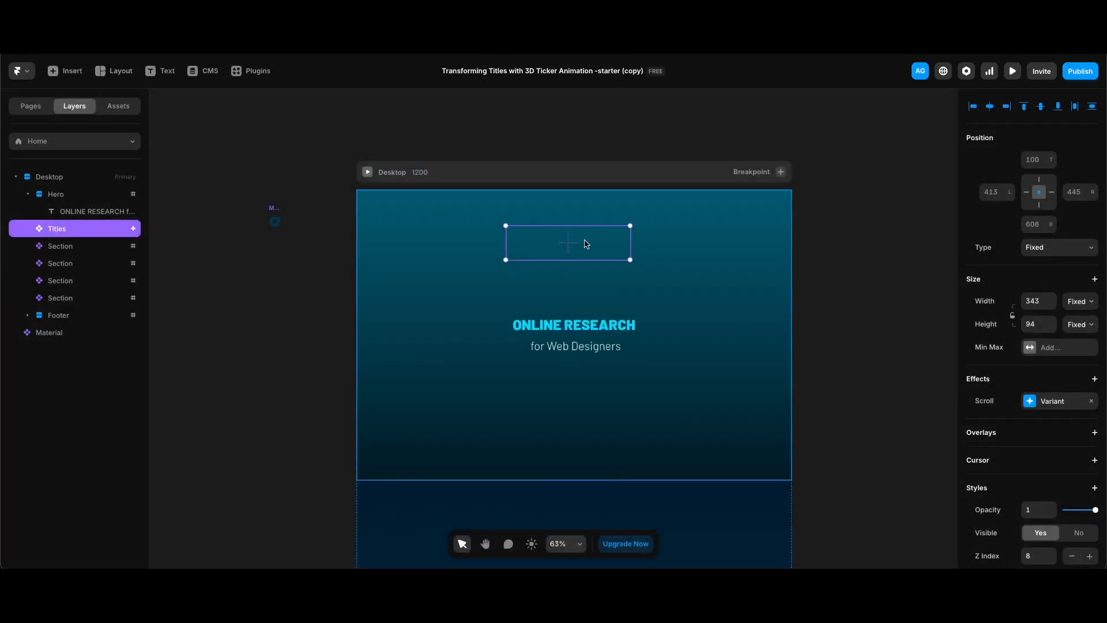
pyautogui.doubleClick(586, 243)
pyautogui.click(74, 488)
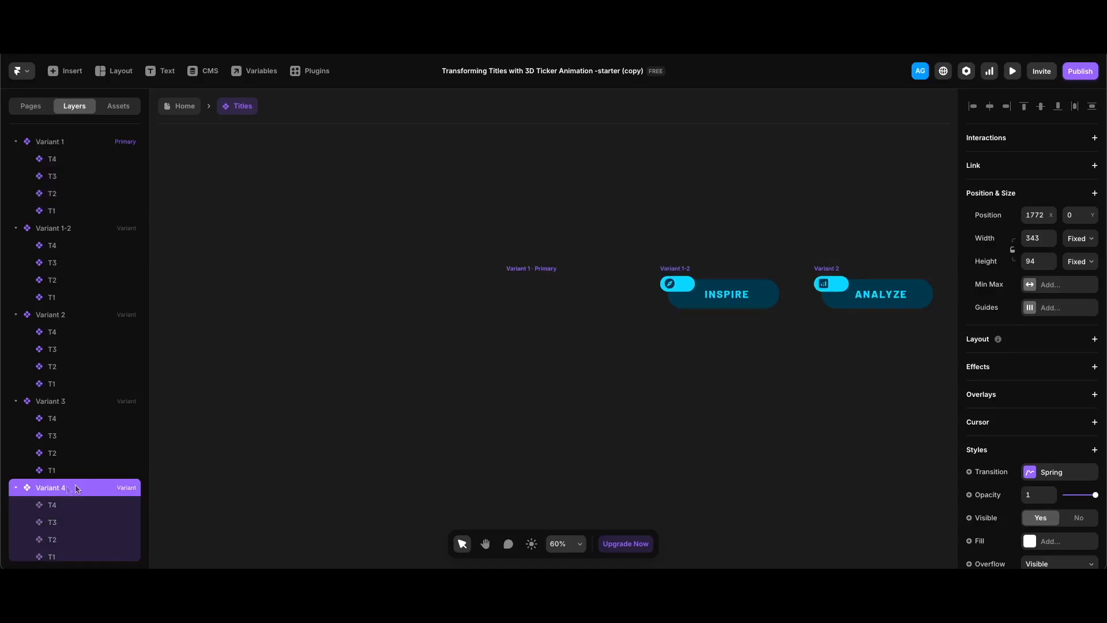
pyautogui.press('super+d')
pyautogui.doubleClick(58, 552)
pyautogui.press('BackSpace')
pyautogui.write('5')
pyautogui.press('Return')
# Step: Set the T4 title inside Variant 5 to the After variant and return to the Home page
pyautogui.click(90, 501)
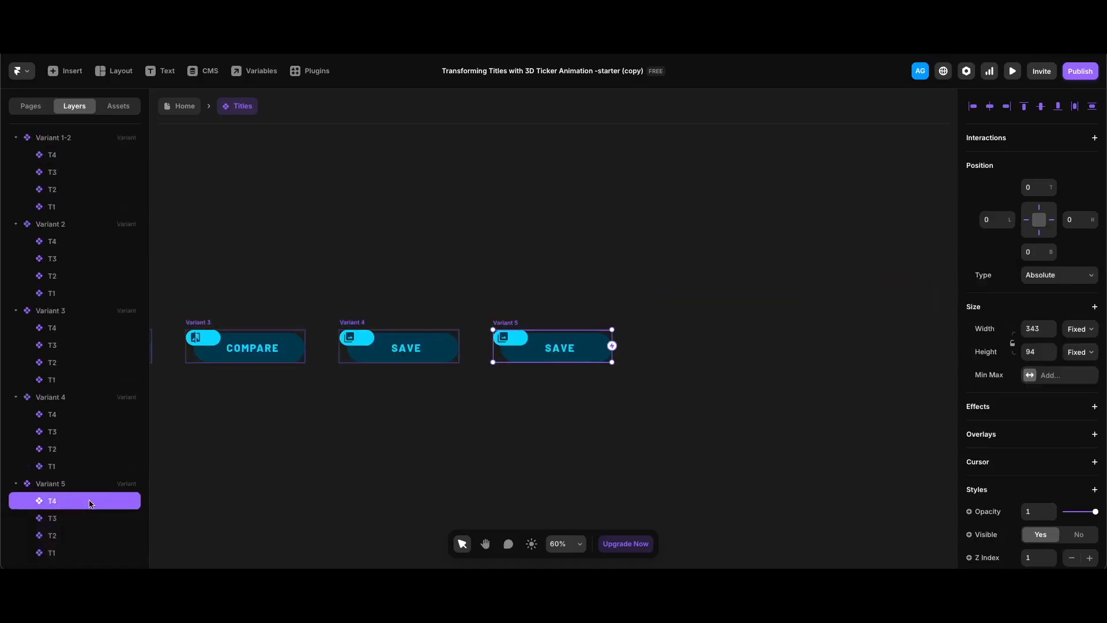
pyautogui.scroll(-5, 978, 487)
pyautogui.click(1057, 448)
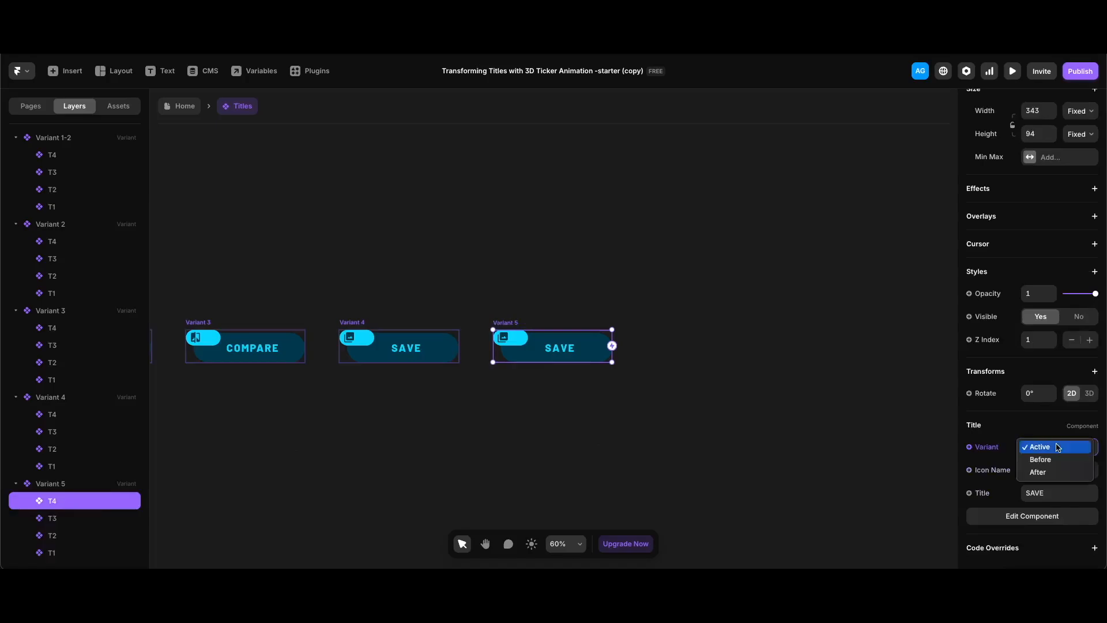
pyautogui.click(1057, 472)
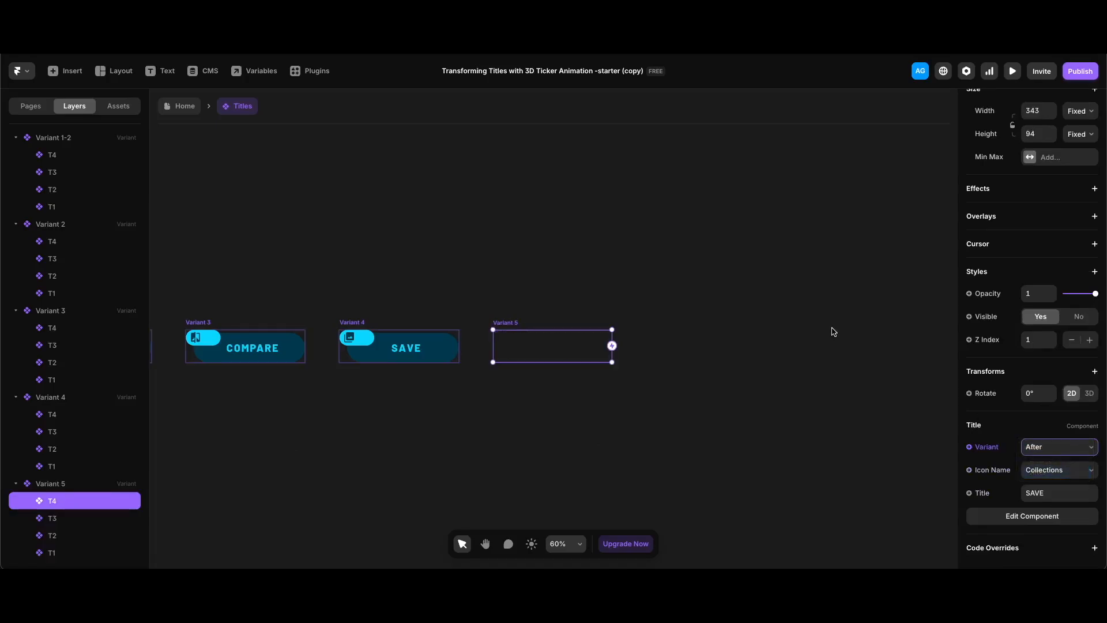
pyautogui.press('Escape')
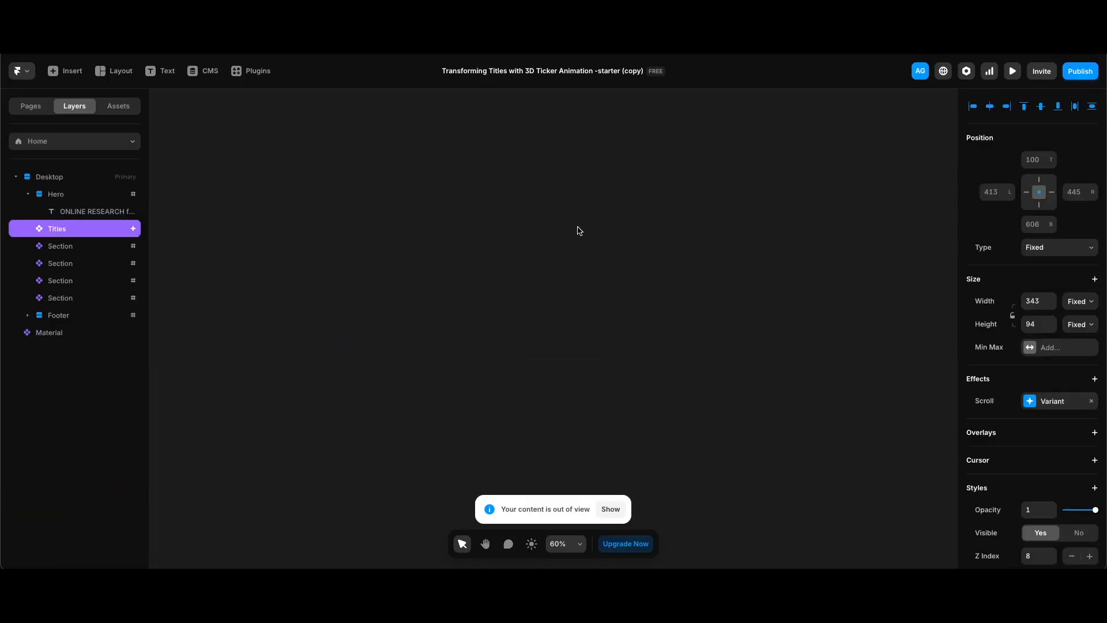
# Step: Change the #footer entry of the Titles scroll effect so that it switches to Variant 5
pyautogui.click(608, 510)
pyautogui.click(1066, 405)
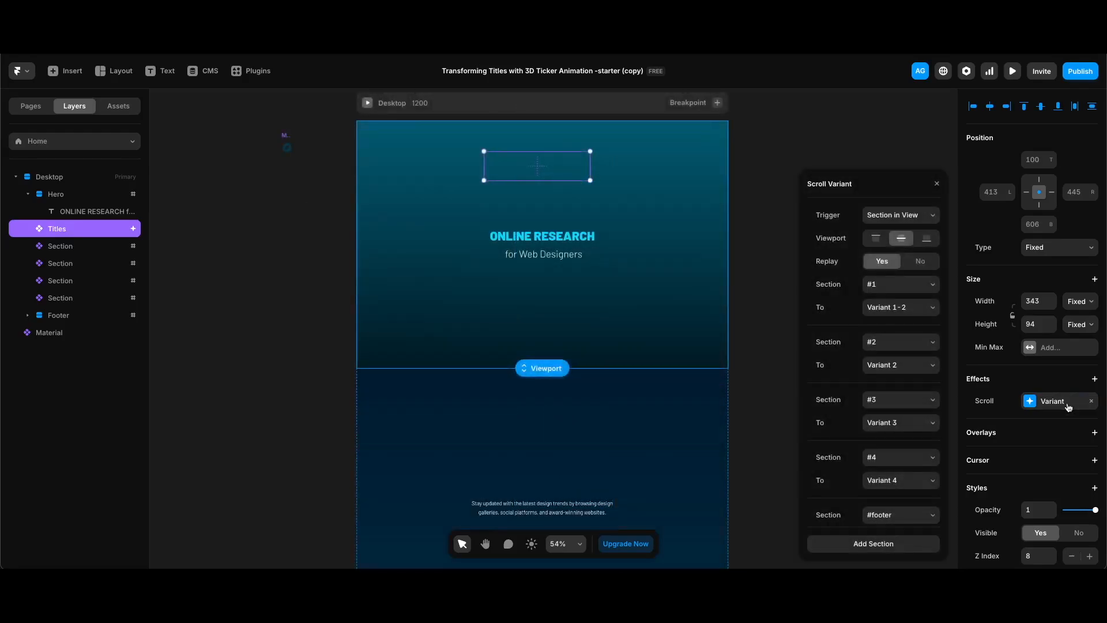
pyautogui.scroll(-1, 878, 491)
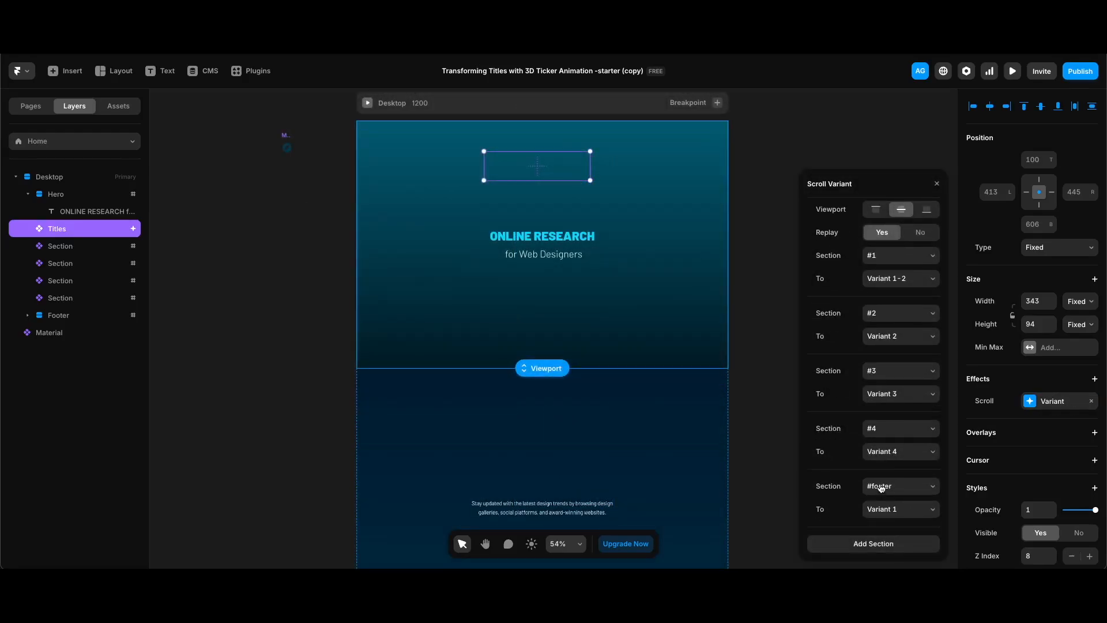
pyautogui.click(911, 509)
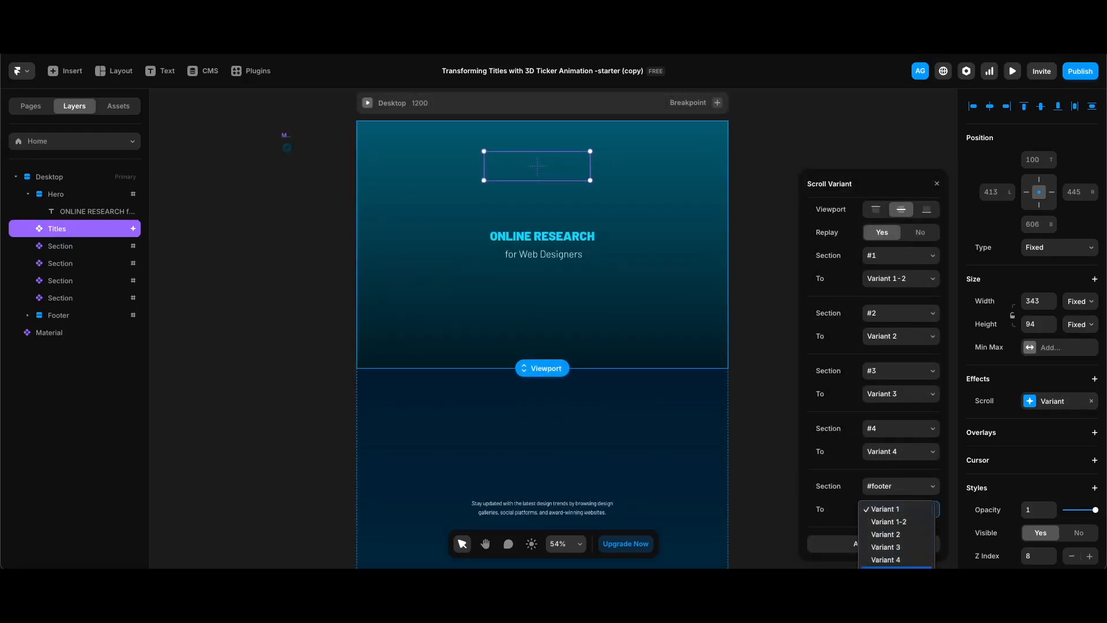
pyautogui.click(897, 566)
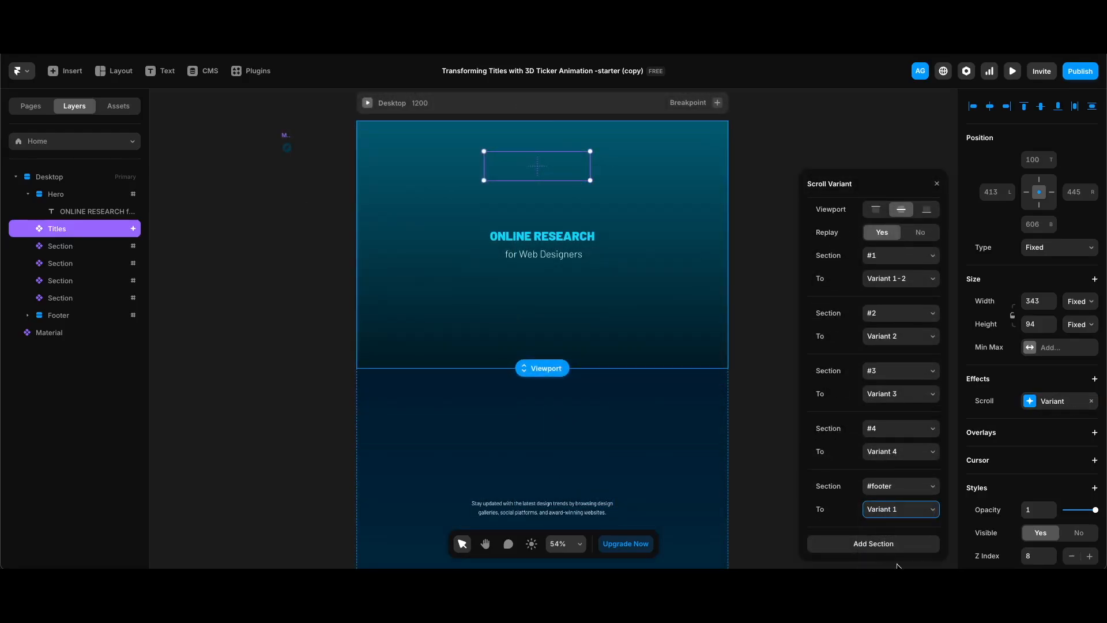
pyautogui.click(750, 263)
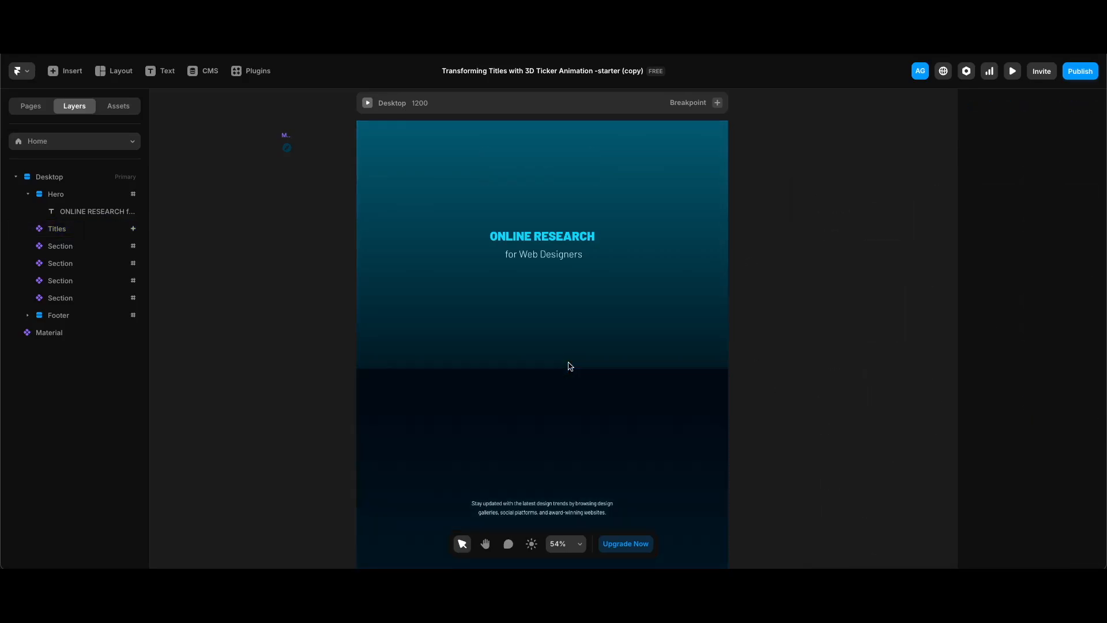
# Step: Preview the page and examine the SAVE title's exit and re-entry around the footer, including the footer's back-to-top link
pyautogui.press('super+p')
pyautogui.scroll(-10, 703, 415)
pyautogui.scroll(-8, 703, 415)
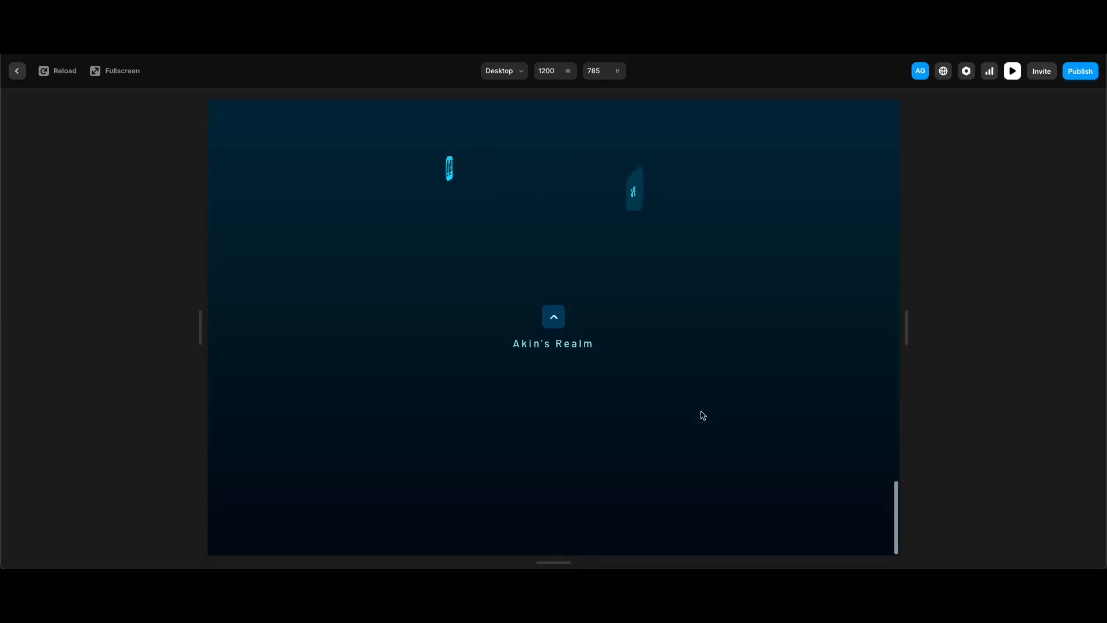
pyautogui.scroll(6, 705, 410)
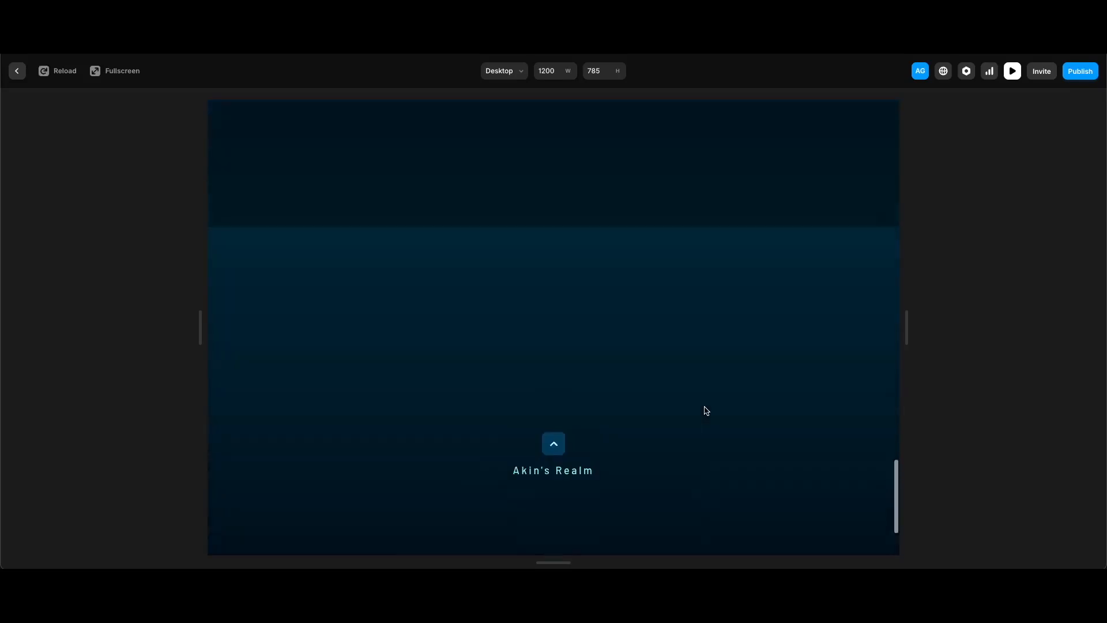
pyautogui.scroll(-3, 705, 409)
pyautogui.scroll(-4, 704, 410)
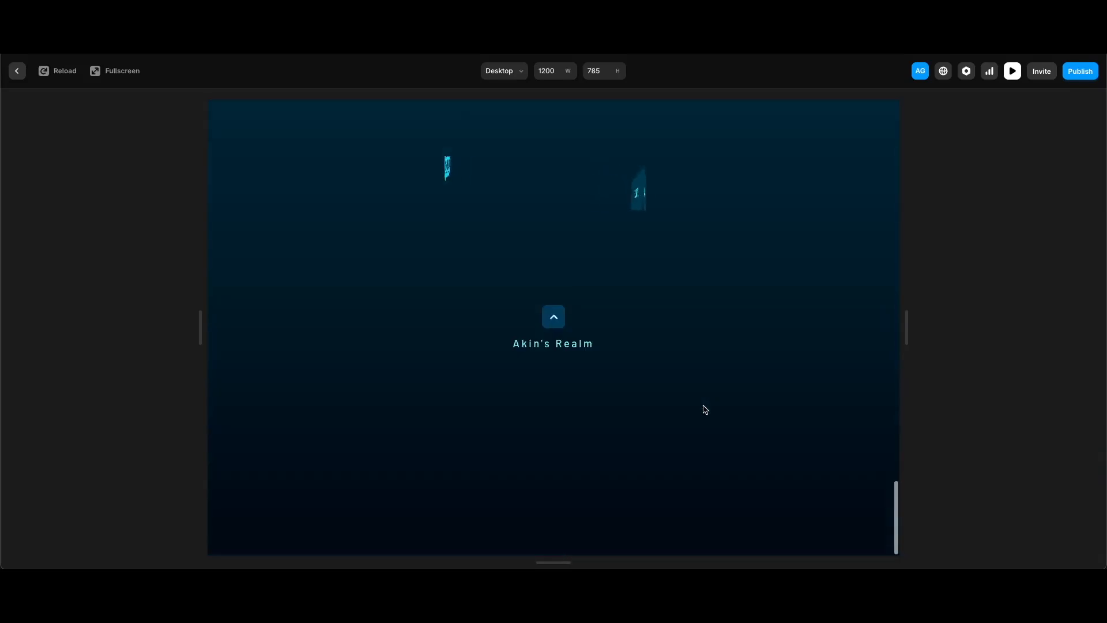
pyautogui.scroll(3, 708, 405)
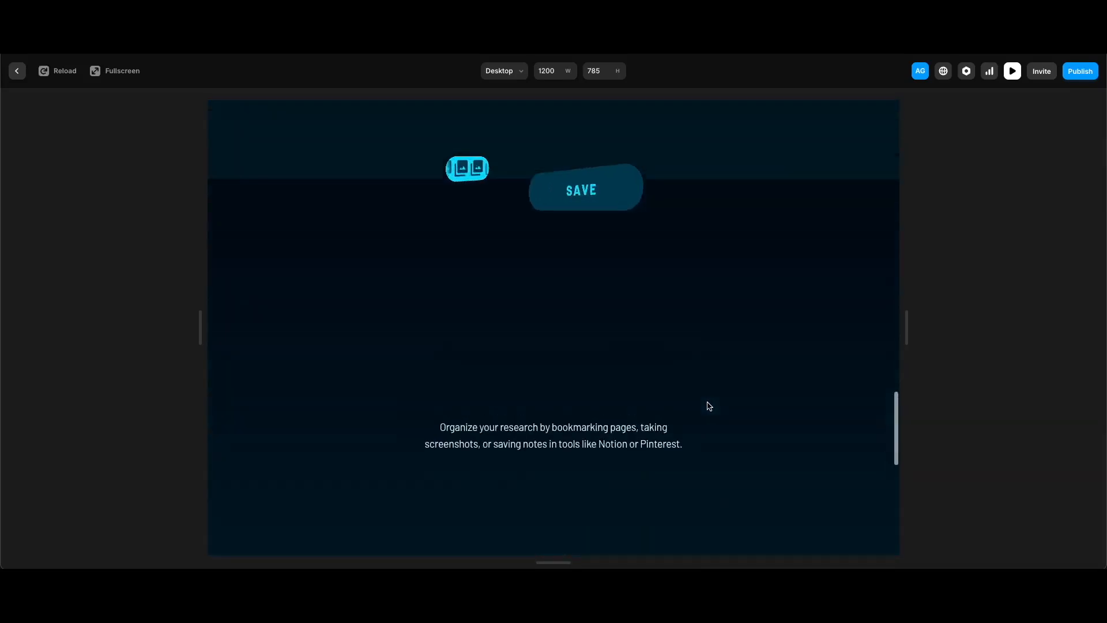
pyautogui.scroll(-2, 708, 406)
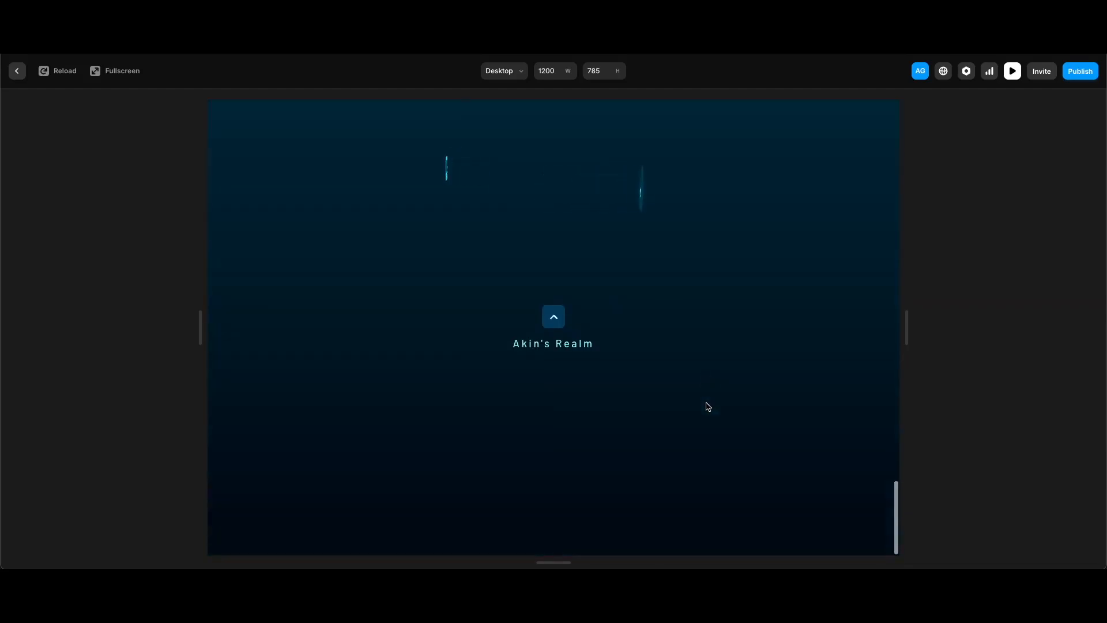
pyautogui.scroll(5, 711, 395)
pyautogui.scroll(-4, 719, 392)
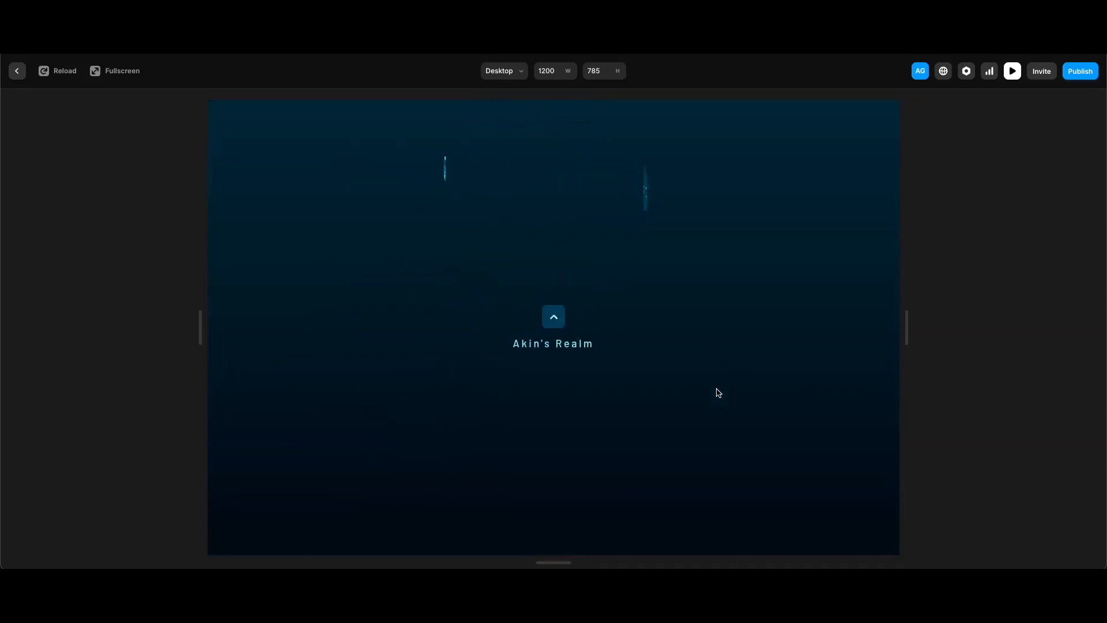
pyautogui.click(553, 316)
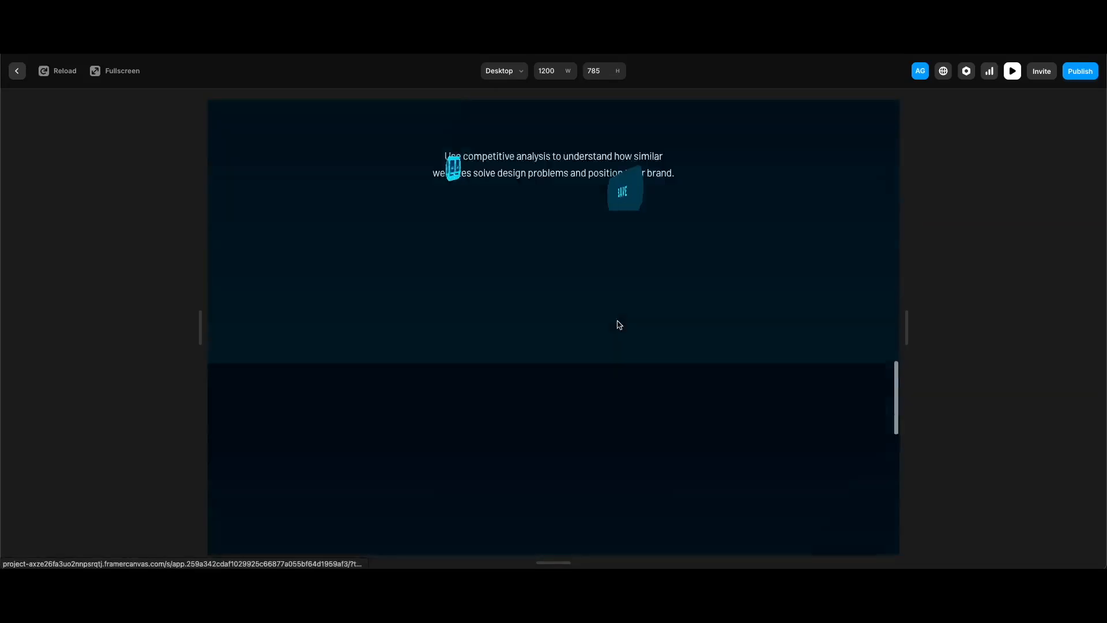